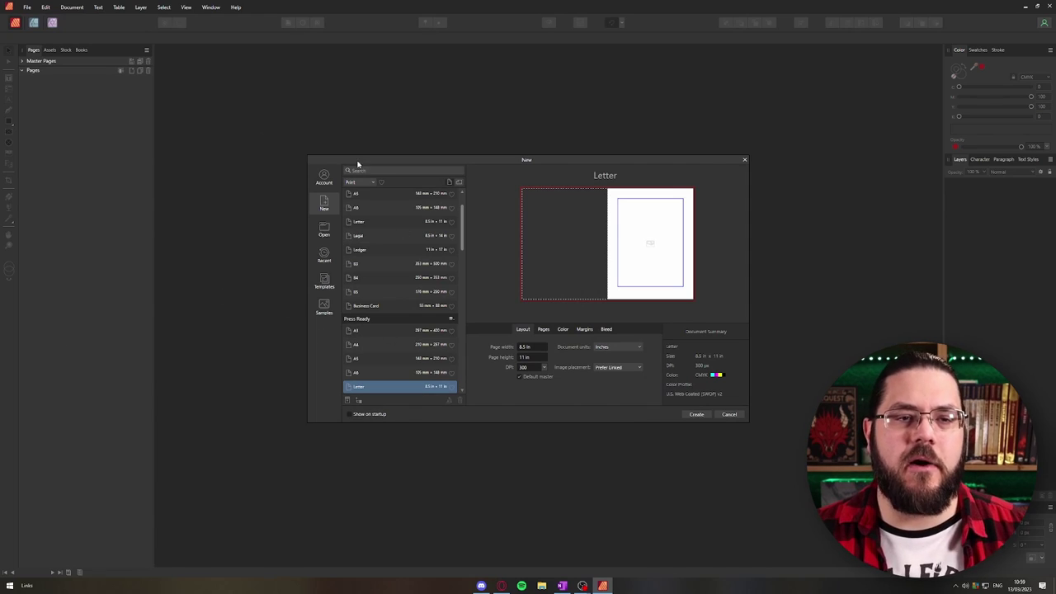
# - Choose the Letter page size in inches with 12 pages
pyautogui.click(364, 224)
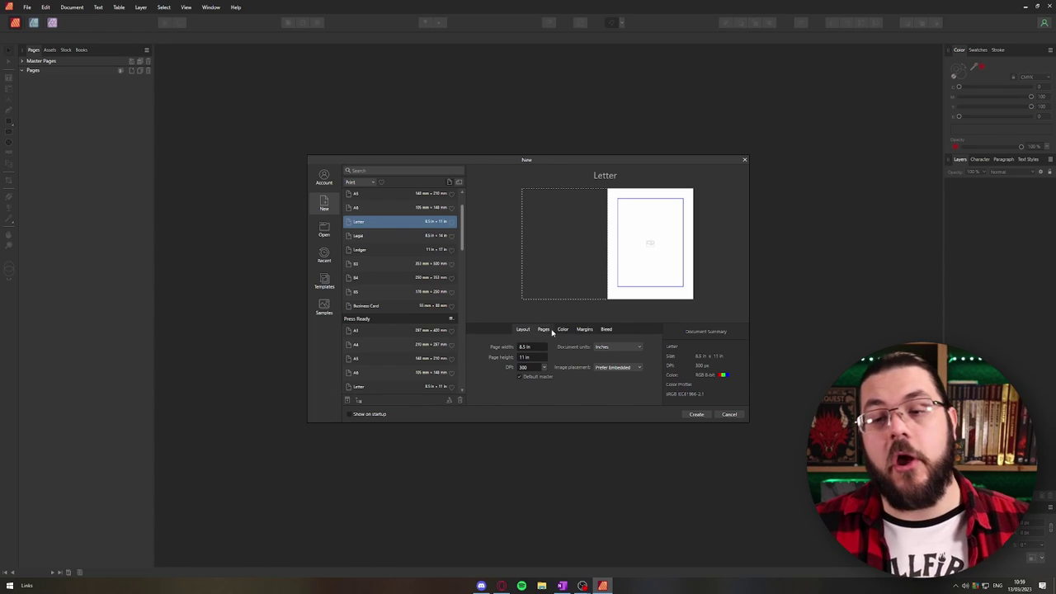
pyautogui.click(607, 351)
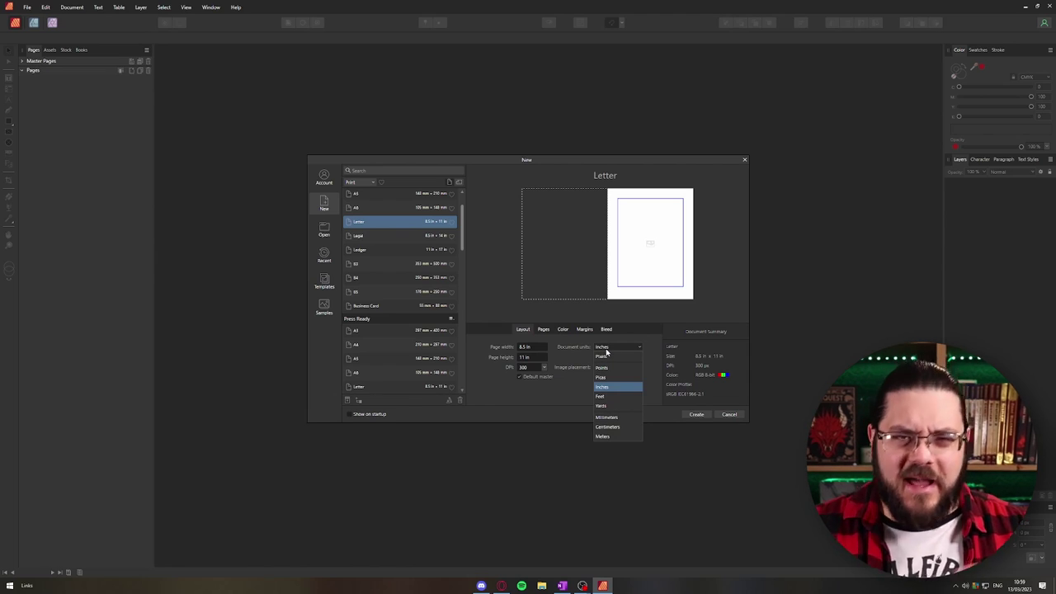
pyautogui.click(565, 348)
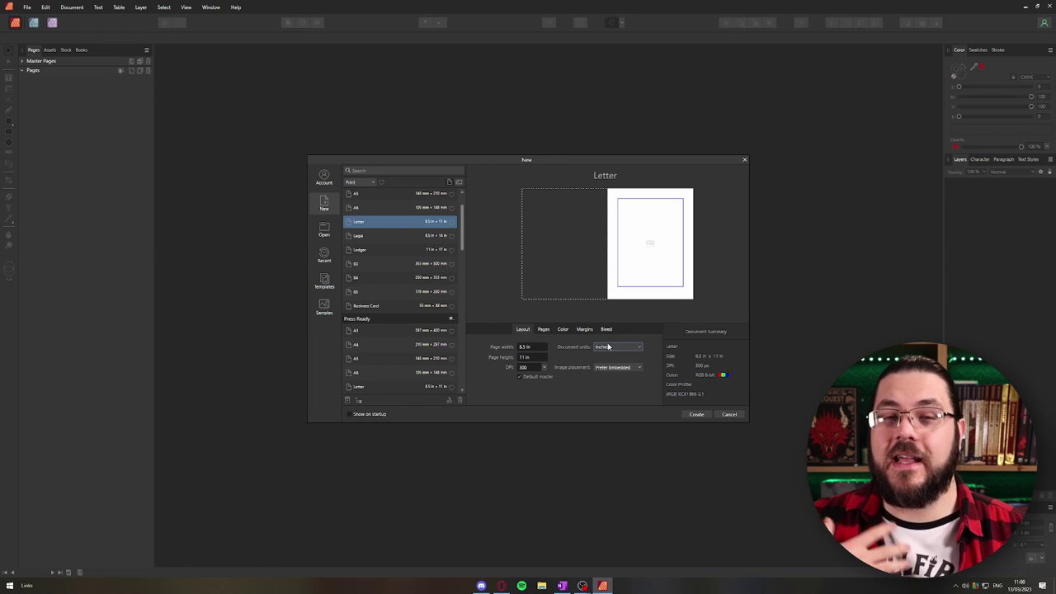
pyautogui.click(544, 330)
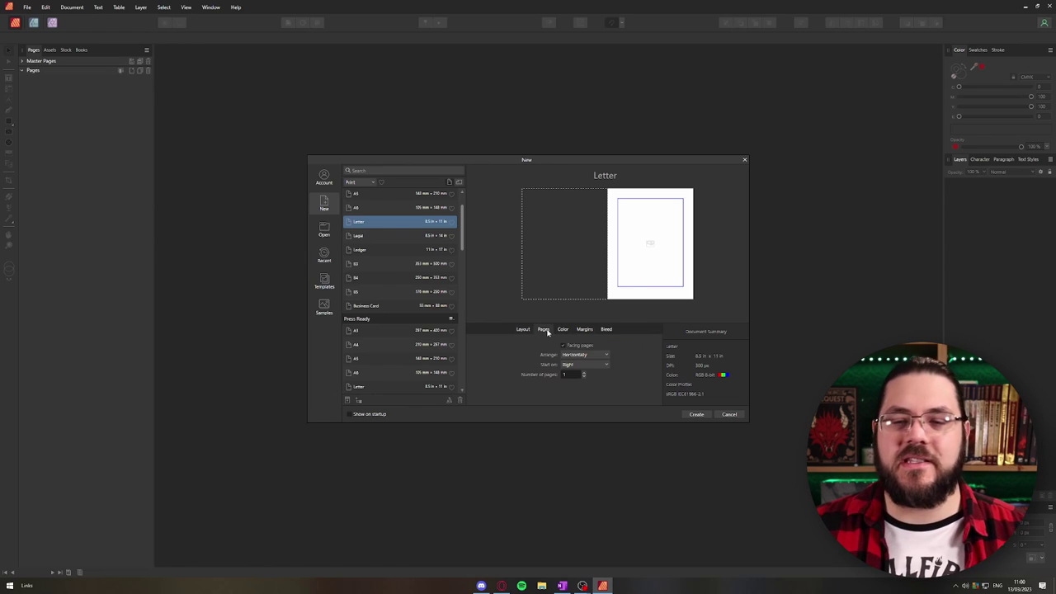
pyautogui.click(574, 374)
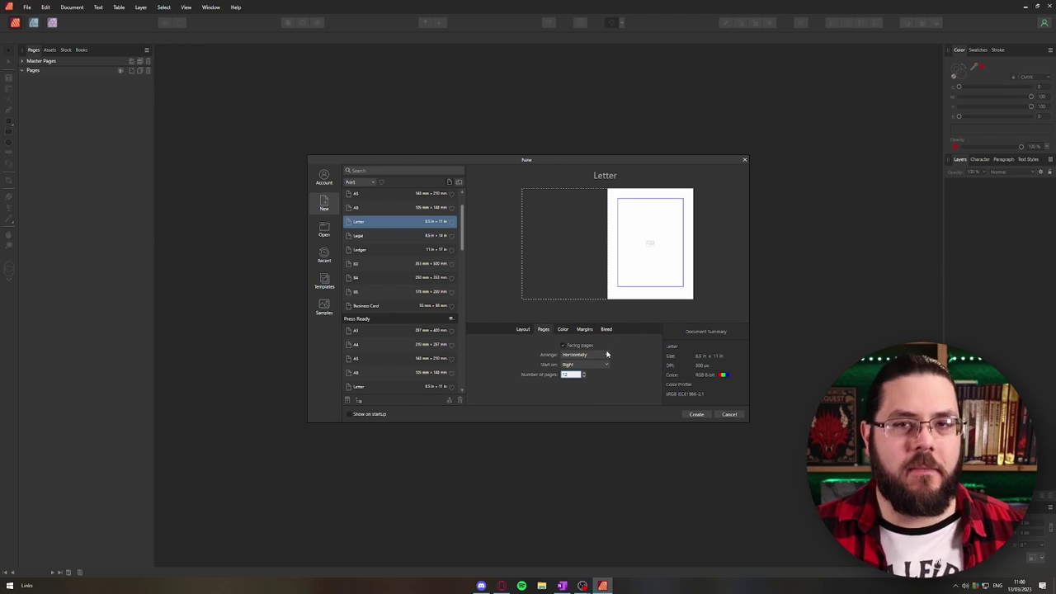
# - Set the colour format to CMYK/8 with a transparent background
pyautogui.click(562, 329)
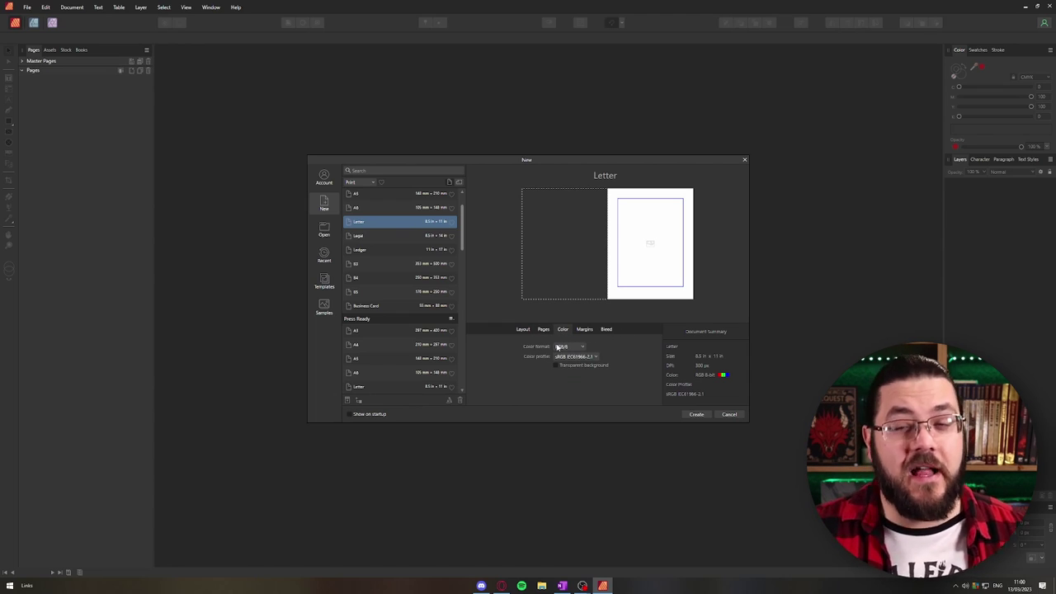
pyautogui.click(558, 347)
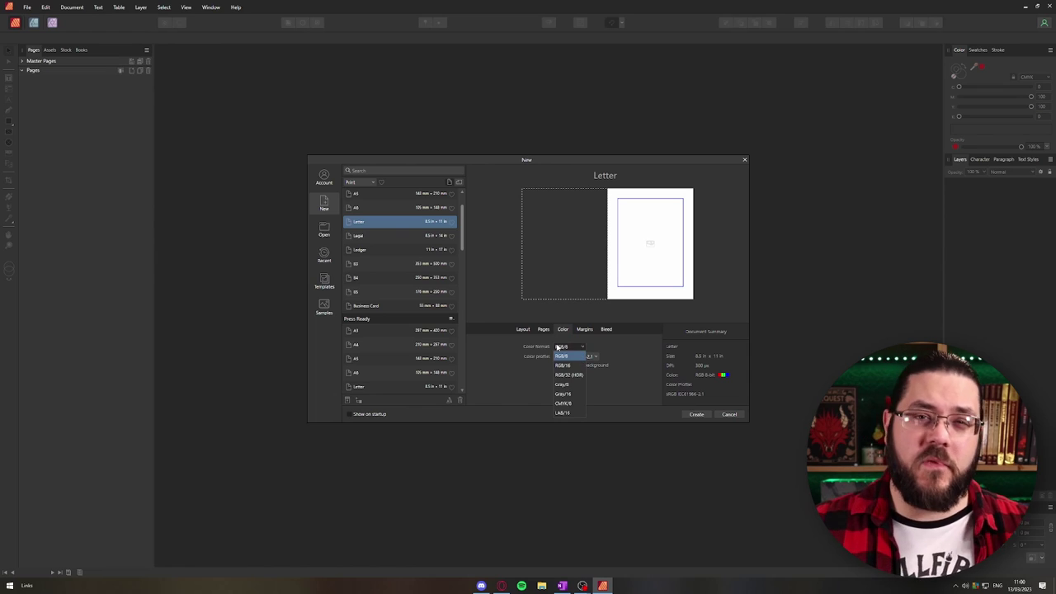
pyautogui.click(567, 404)
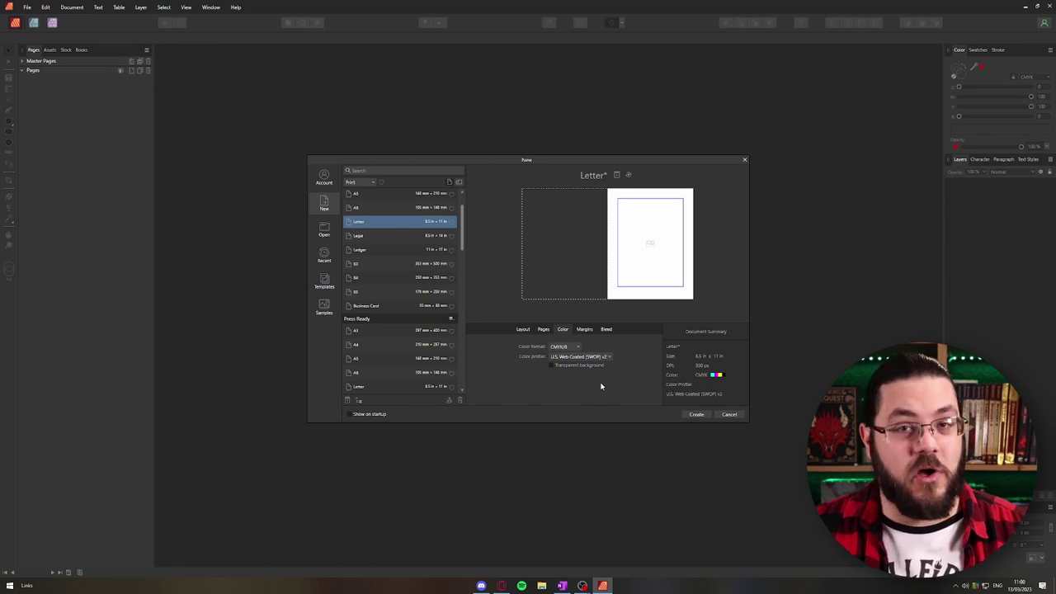
pyautogui.click(551, 366)
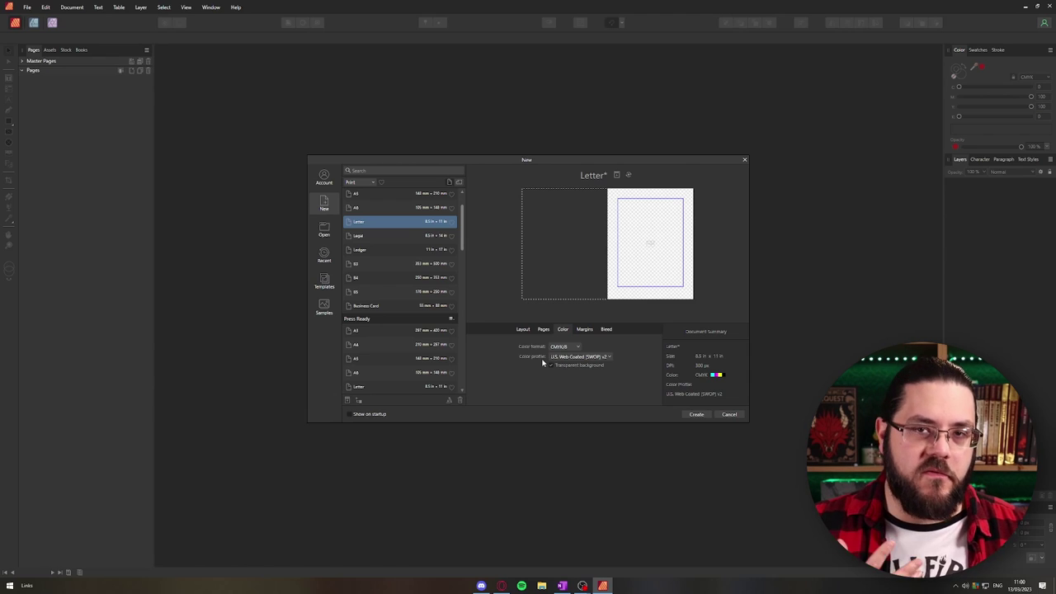
# - Set 0.118 in bleed on the inner, outer, top and bottom edges
pyautogui.click(583, 329)
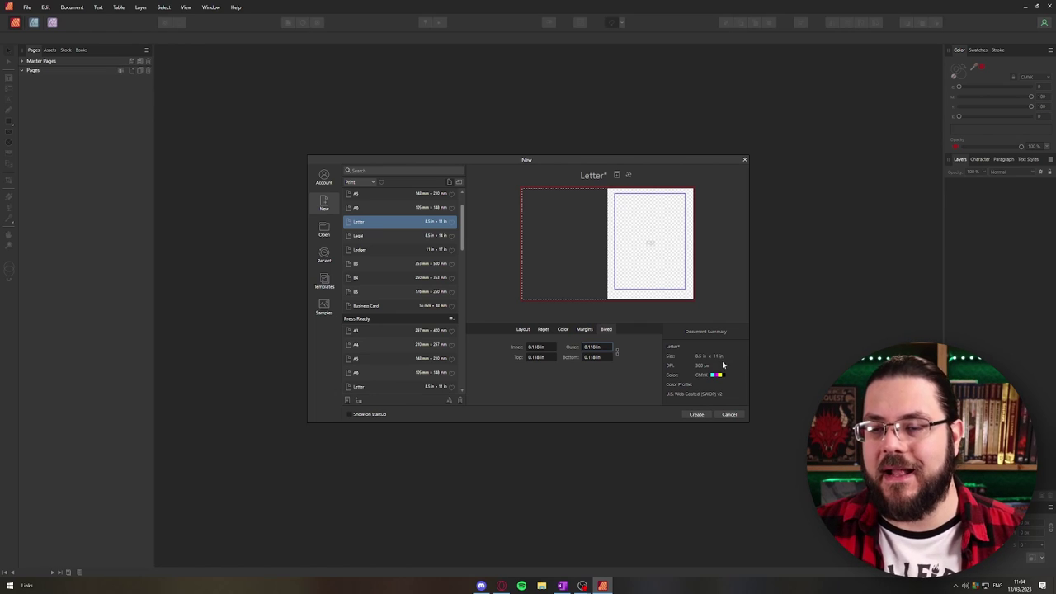
pyautogui.click(582, 330)
pyautogui.click(604, 330)
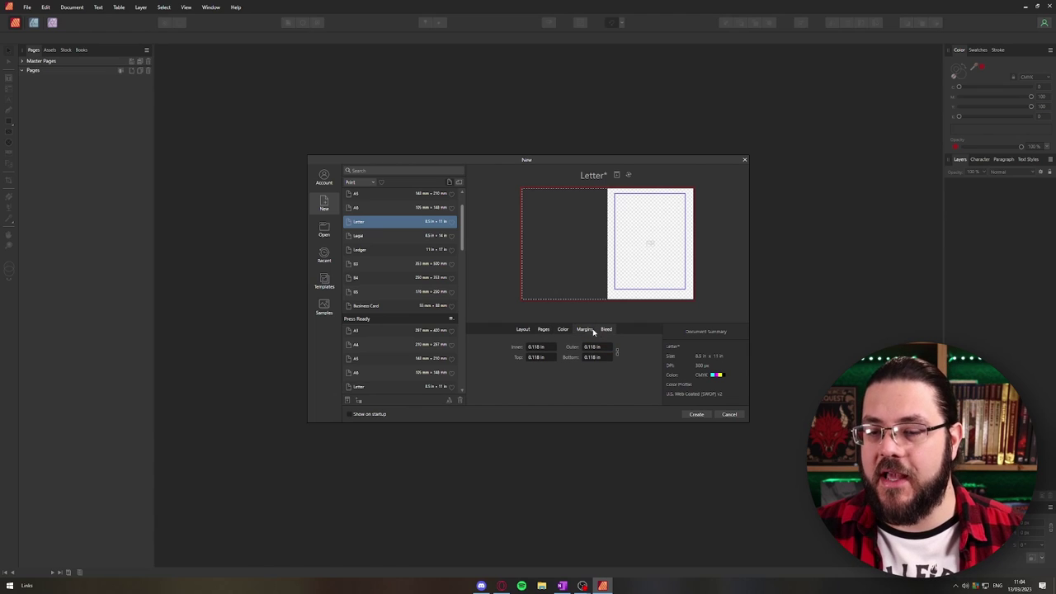
# - Create the 12-page Letter document and view its blank page with the interface hidden
pyautogui.click(697, 413)
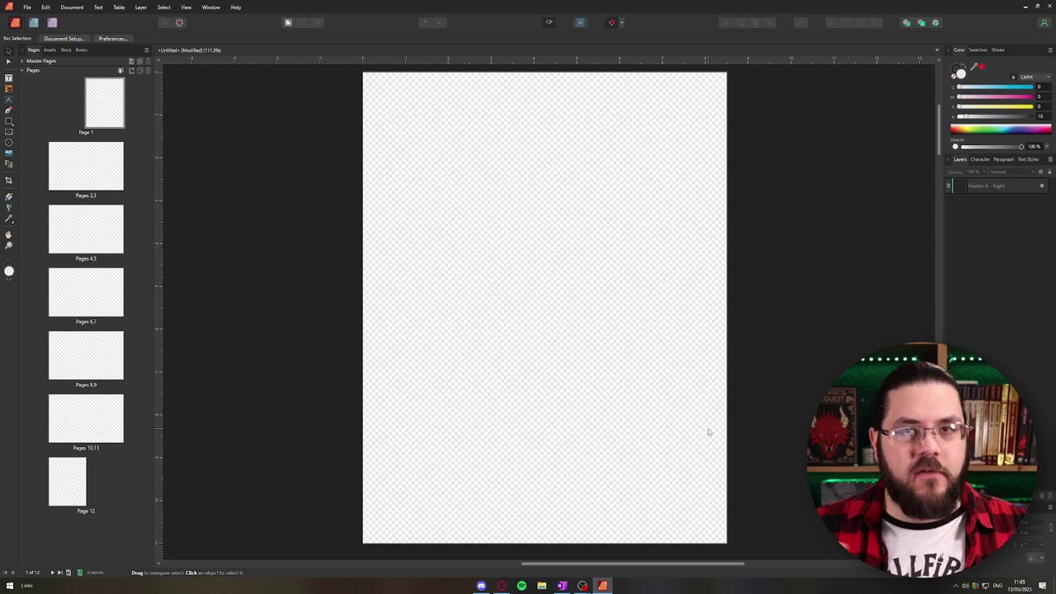
pyautogui.press('Tab')
pyautogui.rightClick(635, 292)
pyautogui.moveTo(620, 243); pyautogui.dragTo(753, 283)
pyautogui.moveTo(655, 245); pyautogui.dragTo(712, 237)
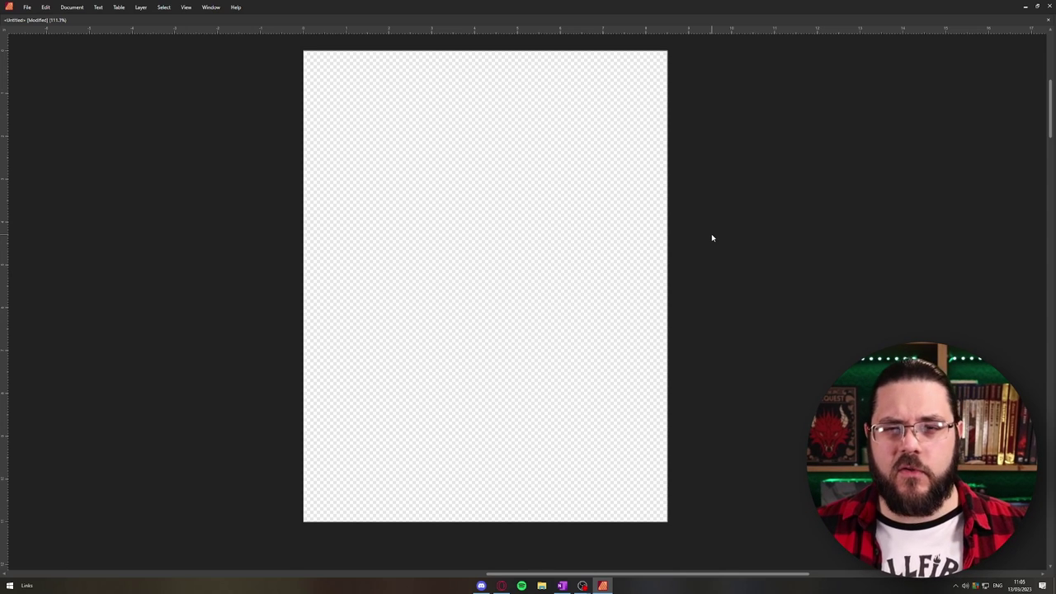
pyautogui.press('Tab')
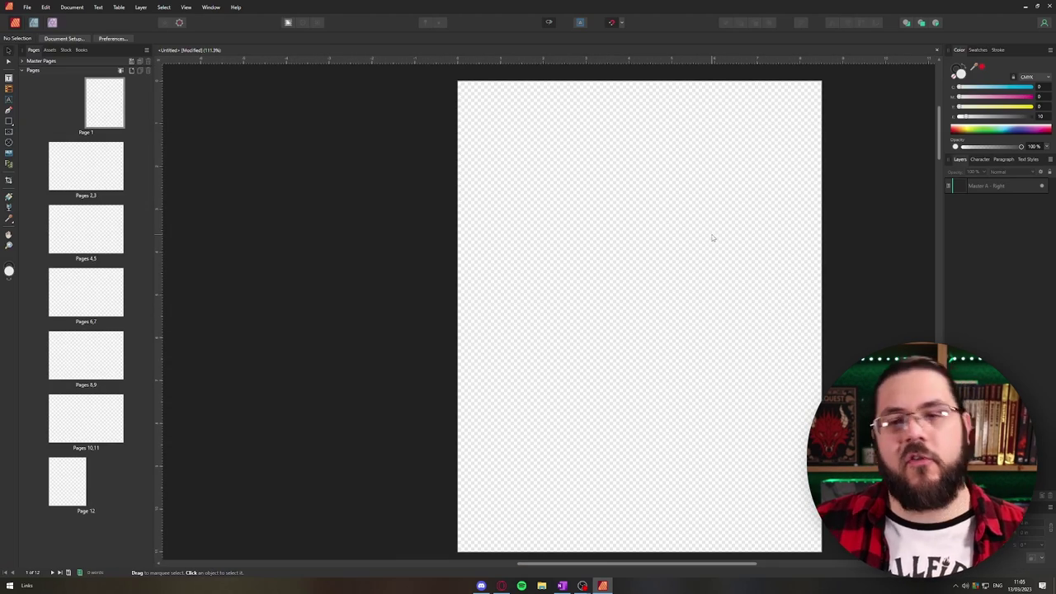
pyautogui.hscroll(3, 695, 240)
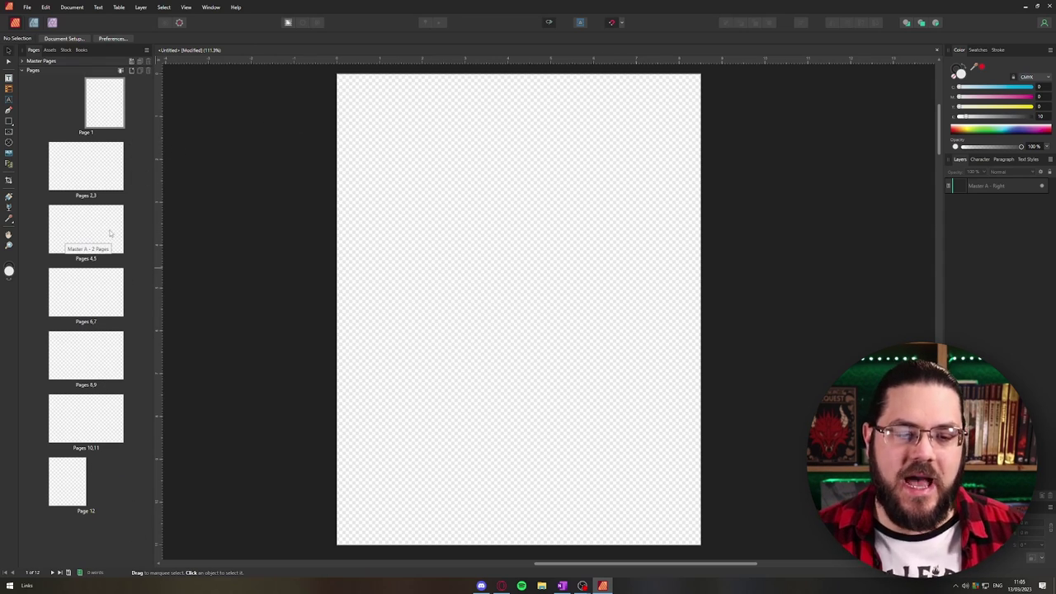
# - Expand and collapse Master Pages, then show the page thumbnails
pyautogui.click(38, 63)
pyautogui.click(40, 64)
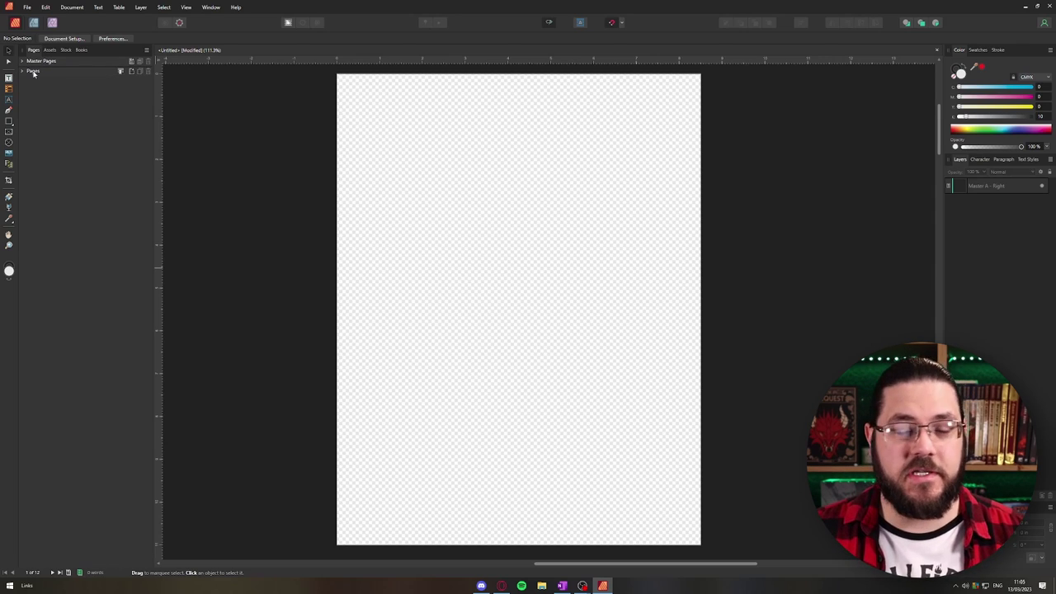
pyautogui.click(33, 71)
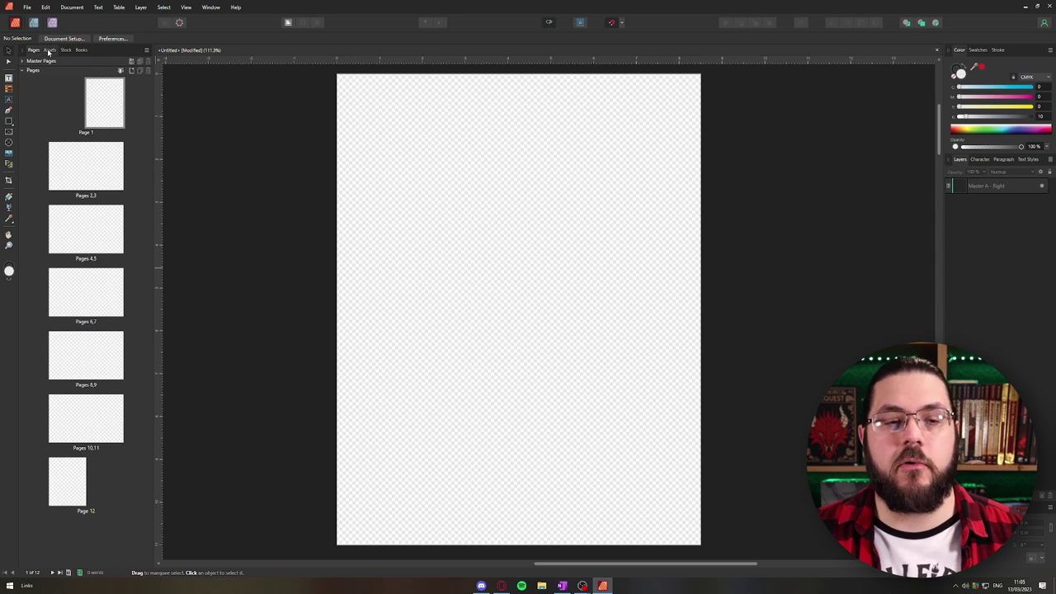
# - Turn on the Assets panel showing Social Media Icons, Logos and SIDEQUEST groups
pyautogui.click(71, 7)
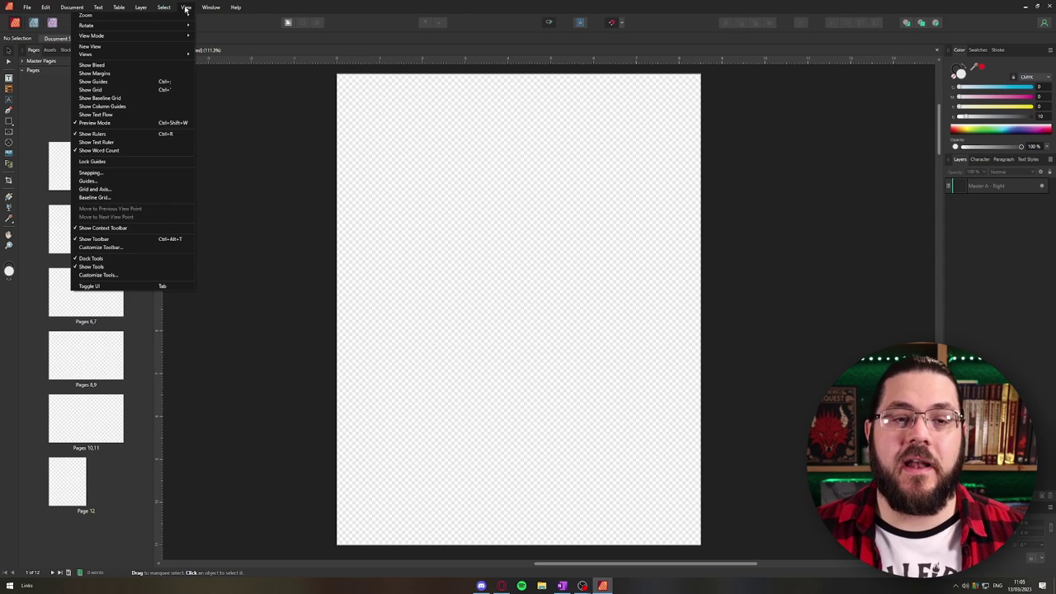
pyautogui.press('Escape')
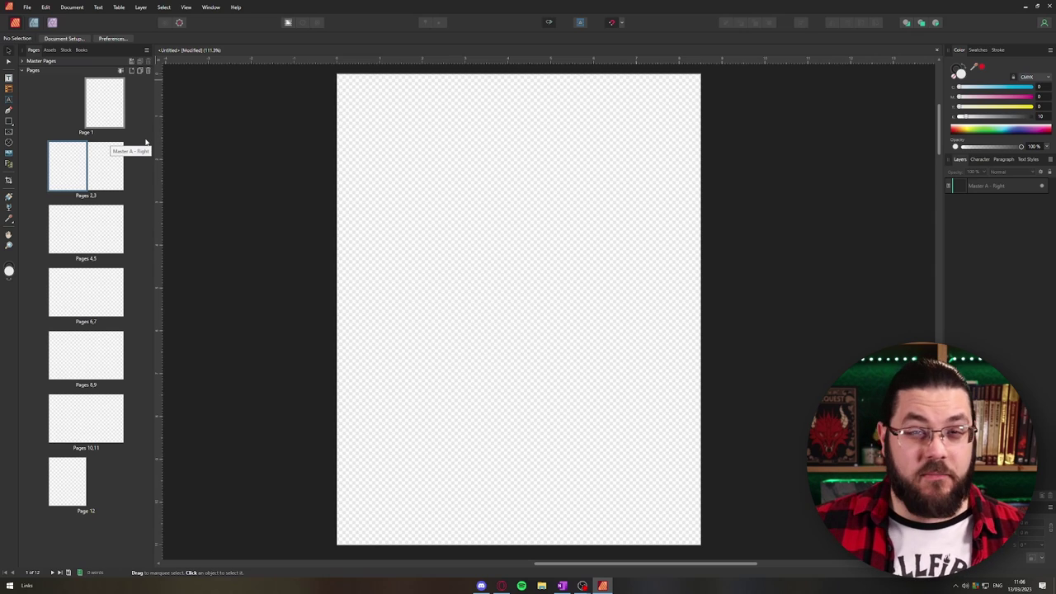
pyautogui.click(210, 7)
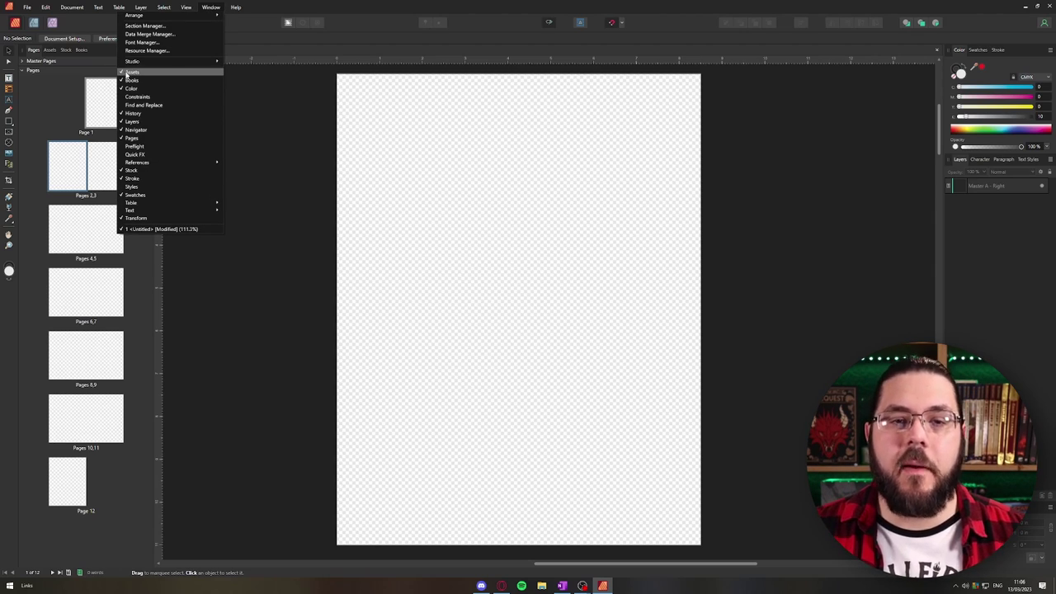
pyautogui.click(55, 87)
pyautogui.click(55, 86)
pyautogui.click(50, 49)
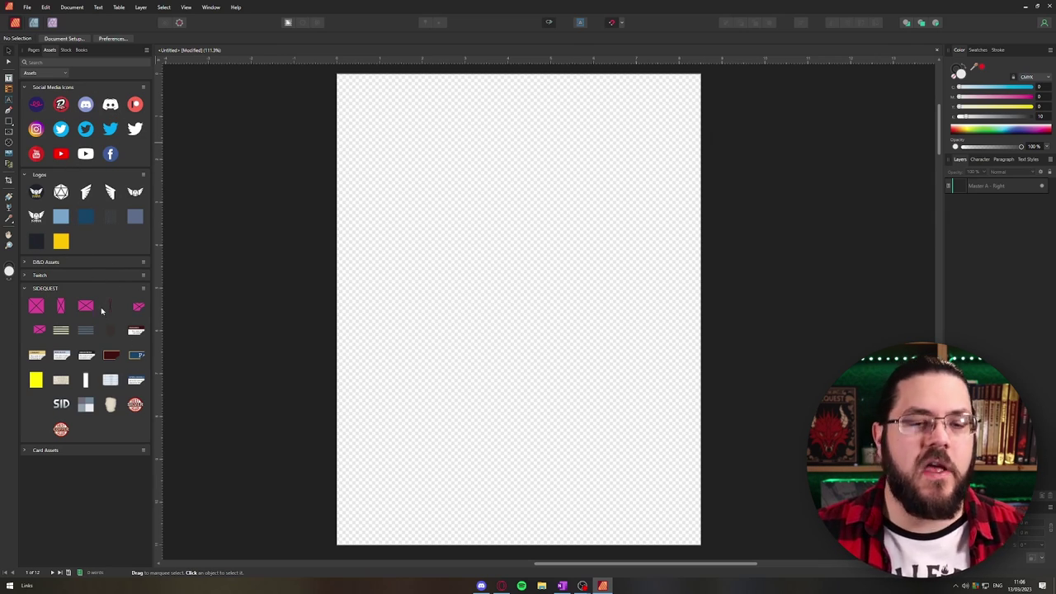
# - Try placing the beige texture, SIDEQUEST logo and Faction Symbol frame, undoing each one
pyautogui.moveTo(110, 404)
pyautogui.mouseDown()
pyautogui.moveTo(560, 238)
pyautogui.moveTo(498, 315)
pyautogui.mouseUp()
pyautogui.hotkey('ctrl', 'z')
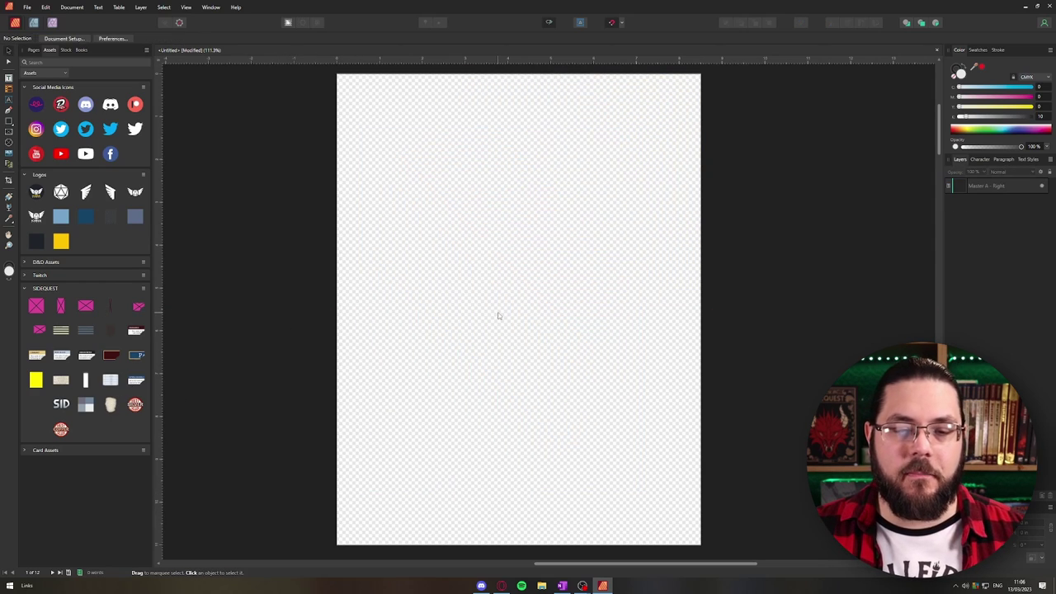
pyautogui.moveTo(61, 404); pyautogui.dragTo(490, 225)
pyautogui.hotkey('ctrl', 'z')
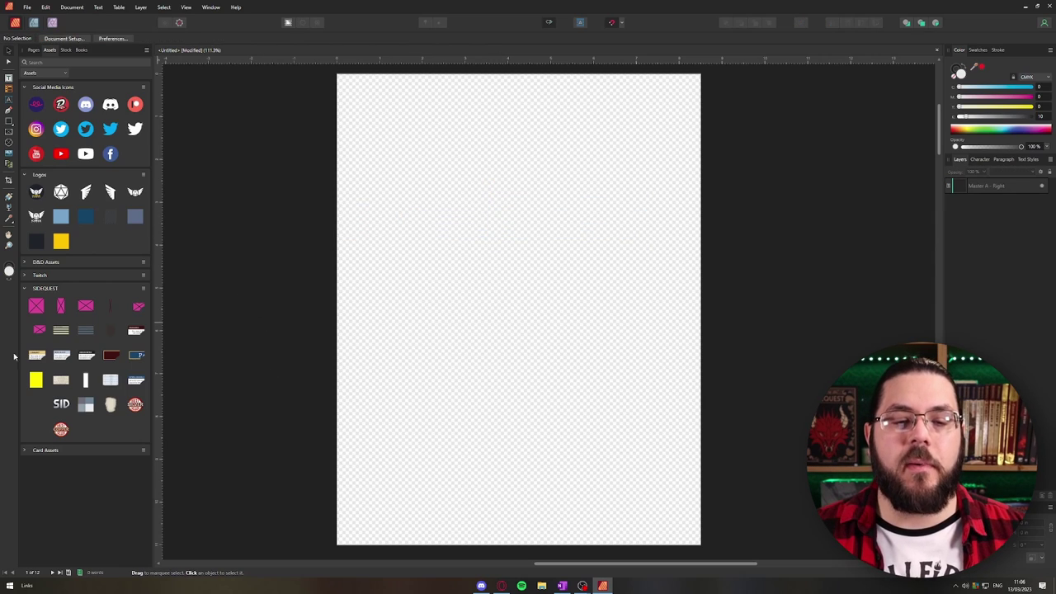
pyautogui.moveTo(35, 312); pyautogui.dragTo(500, 179)
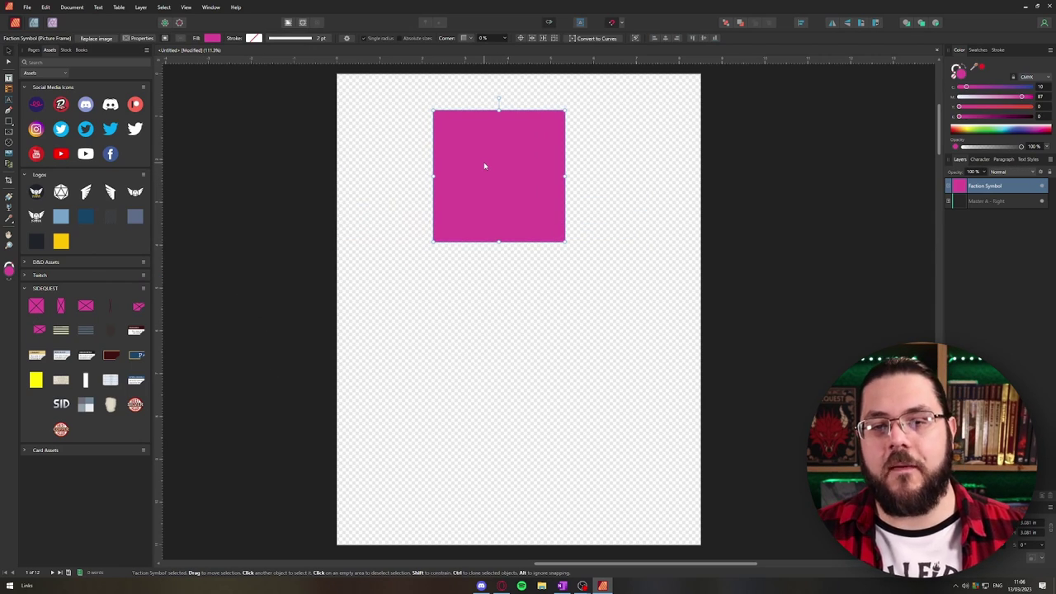
pyautogui.hotkey('ctrl', 'z')
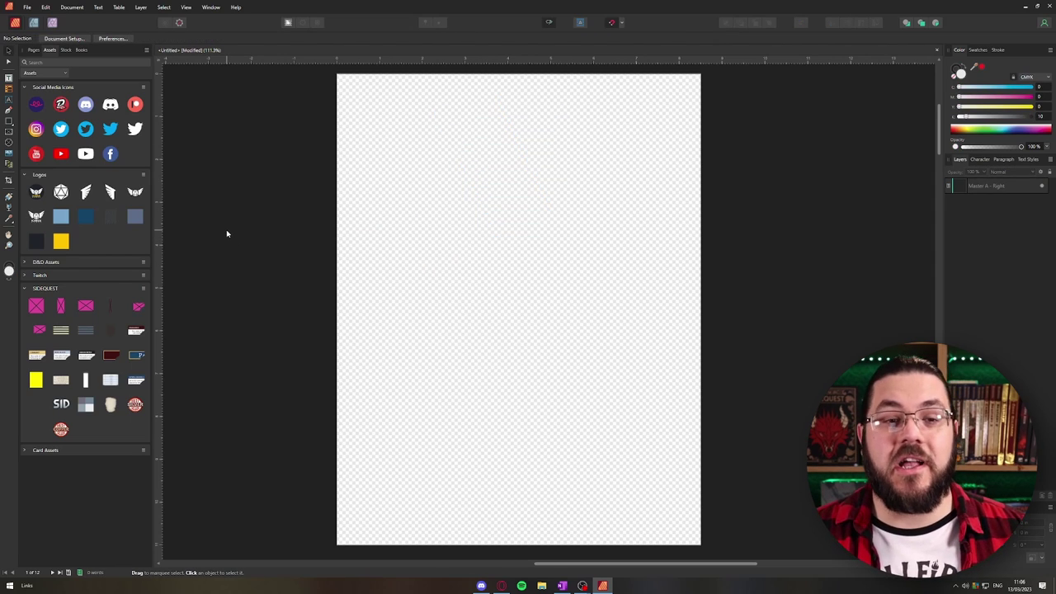
pyautogui.click(66, 49)
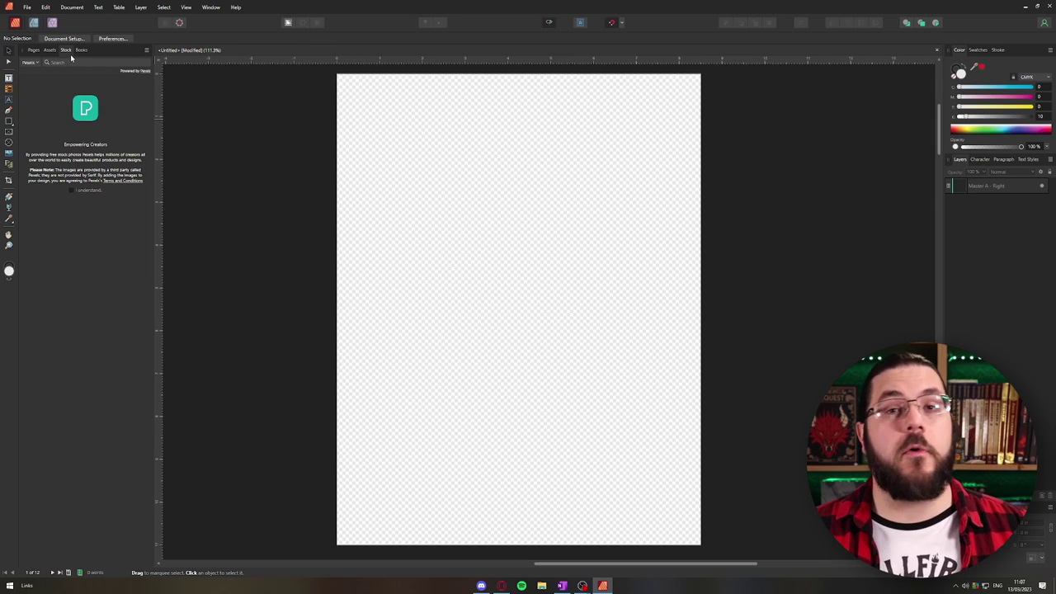
# - Switch the left studio panel back to the Page 1–12 thumbnails
pyautogui.click(82, 51)
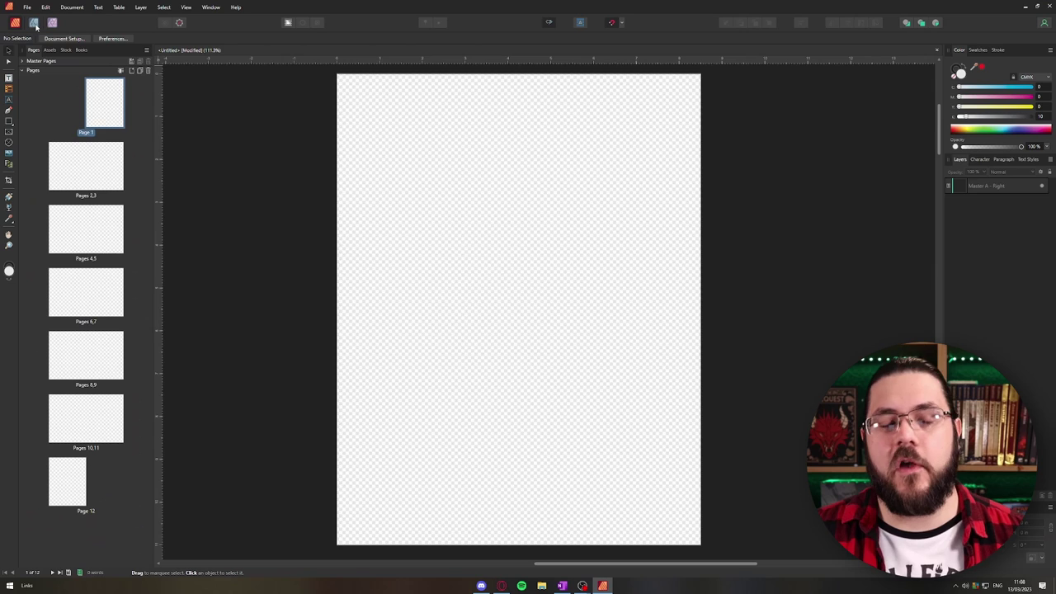
pyautogui.click(35, 24)
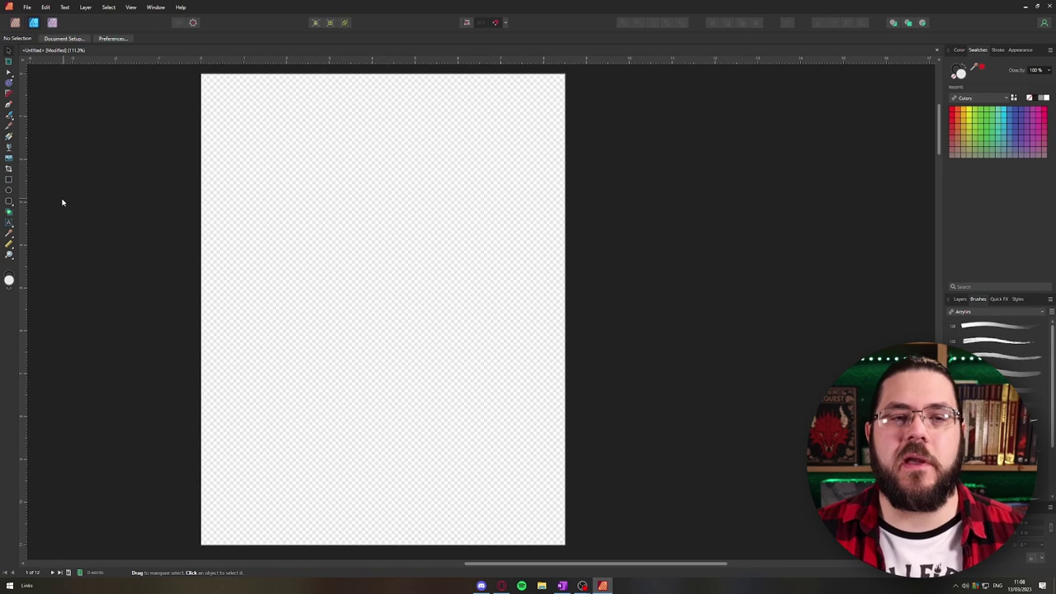
pyautogui.click(52, 23)
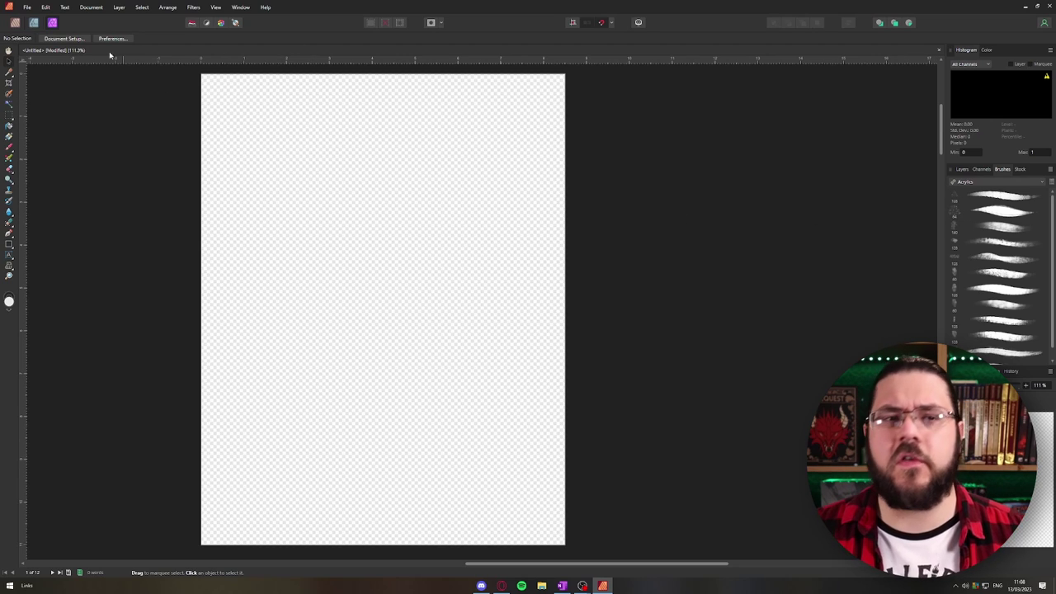
pyautogui.click(15, 22)
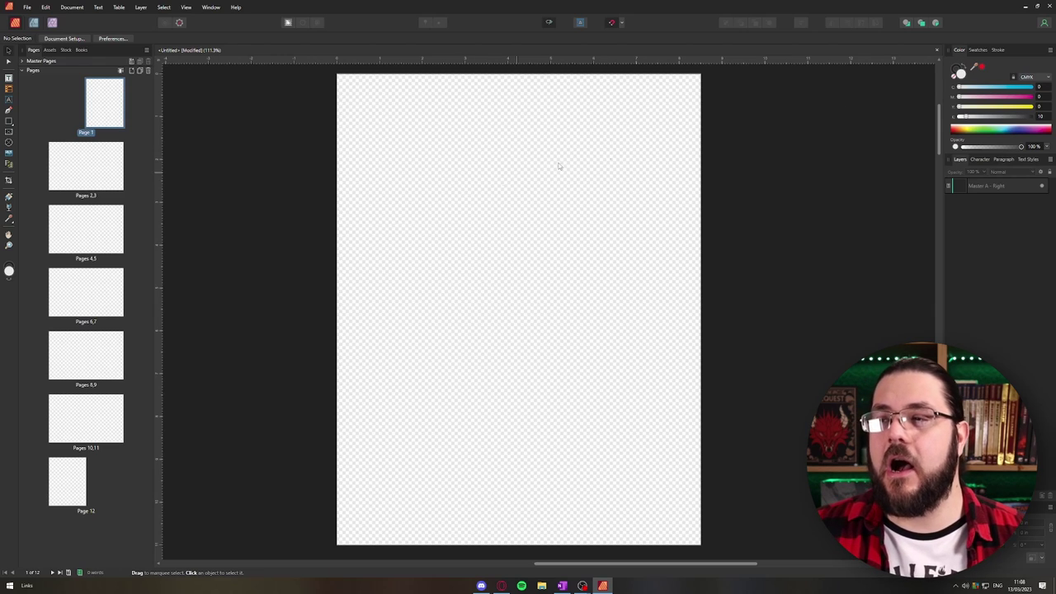
pyautogui.click(974, 50)
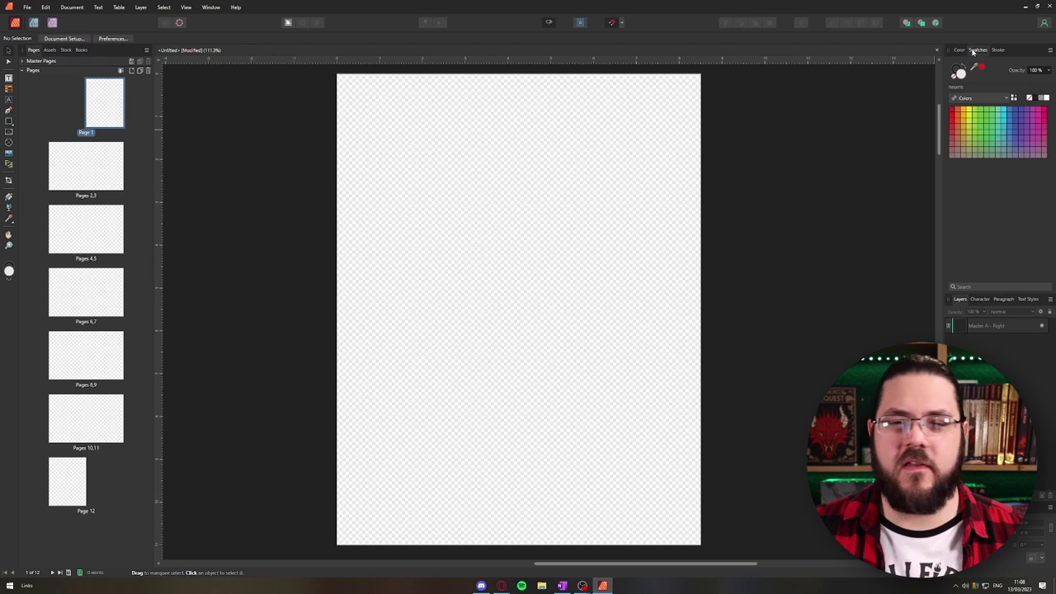
pyautogui.click(980, 100)
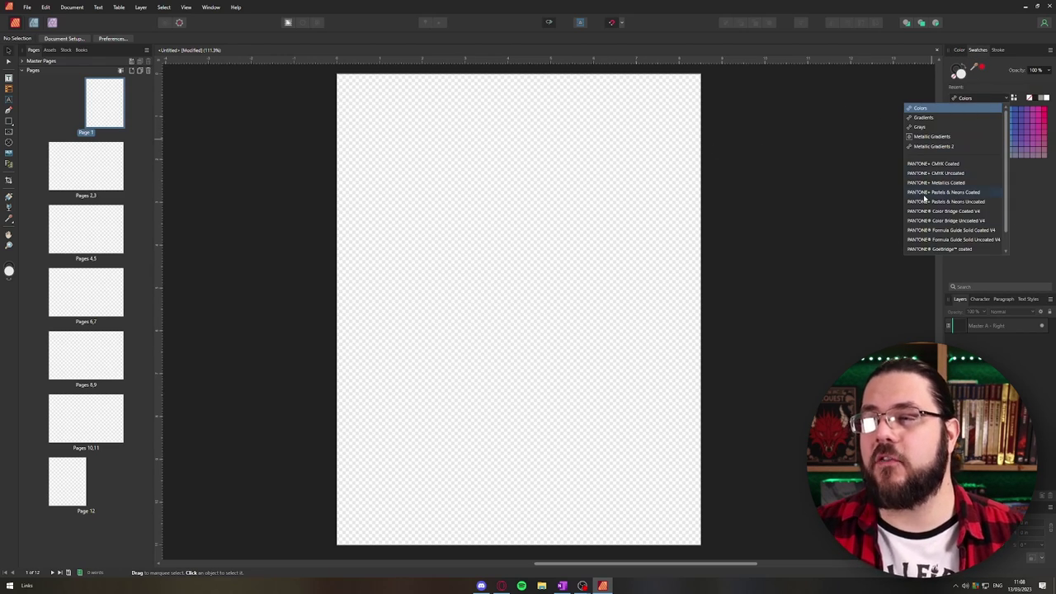
pyautogui.click(939, 147)
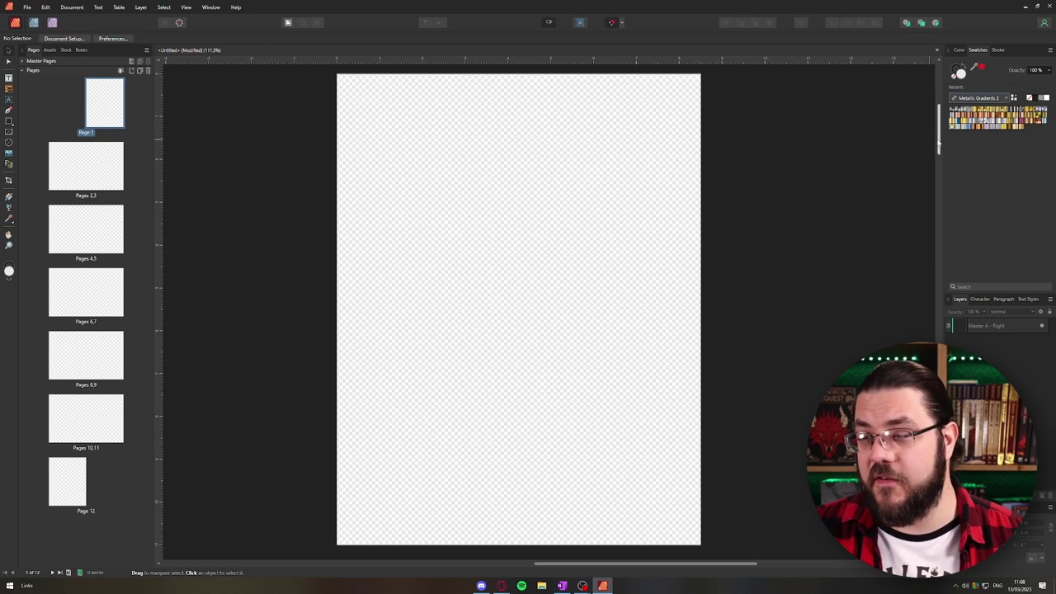
pyautogui.click(963, 99)
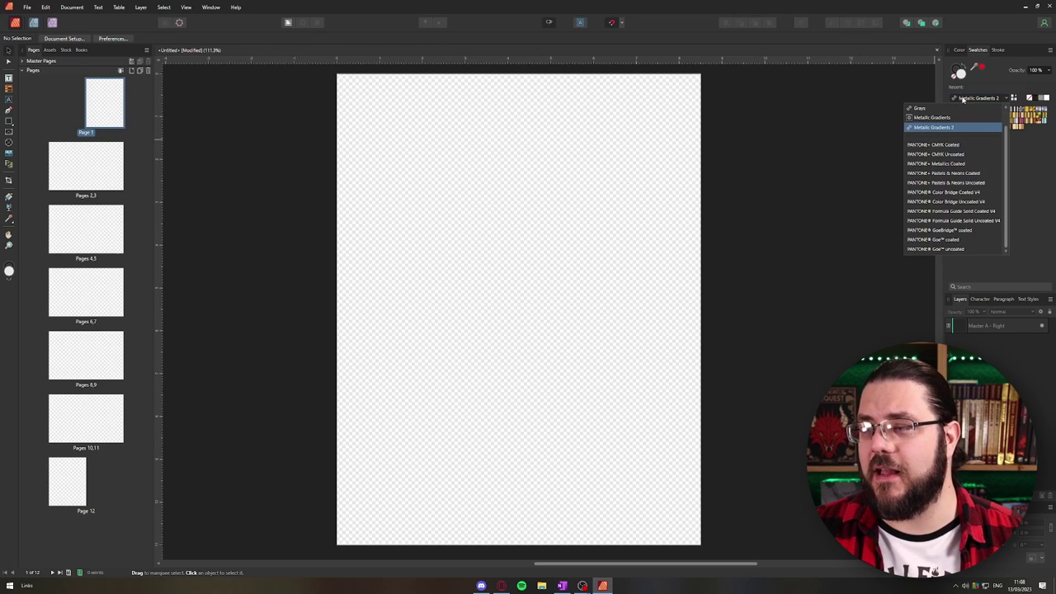
pyautogui.click(920, 108)
pyautogui.click(957, 98)
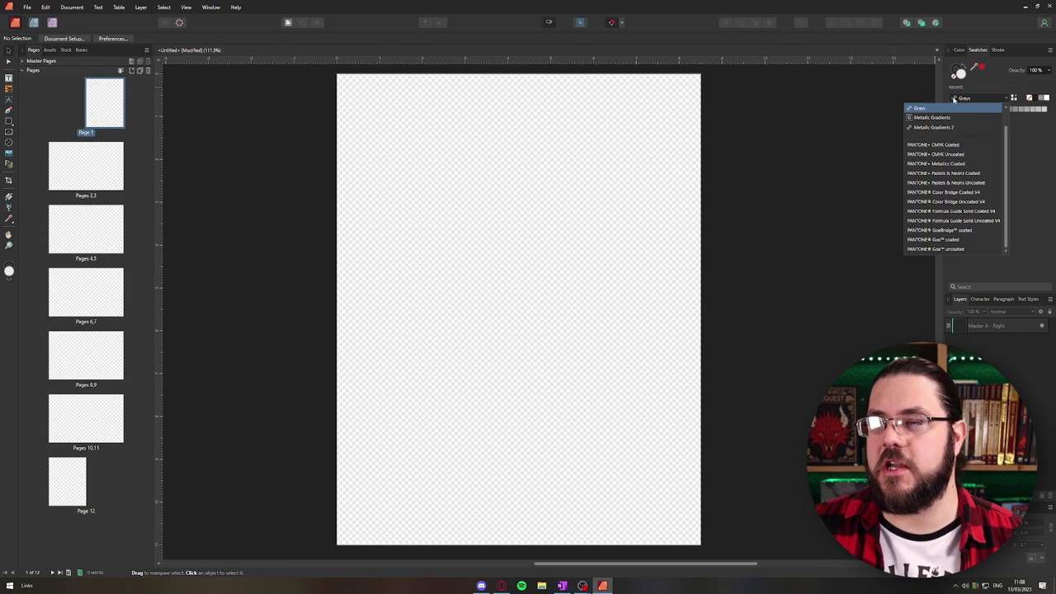
pyautogui.click(963, 52)
pyautogui.click(963, 53)
pyautogui.press('m')
pyautogui.moveTo(554, 194); pyautogui.dragTo(629, 315)
pyautogui.click(997, 50)
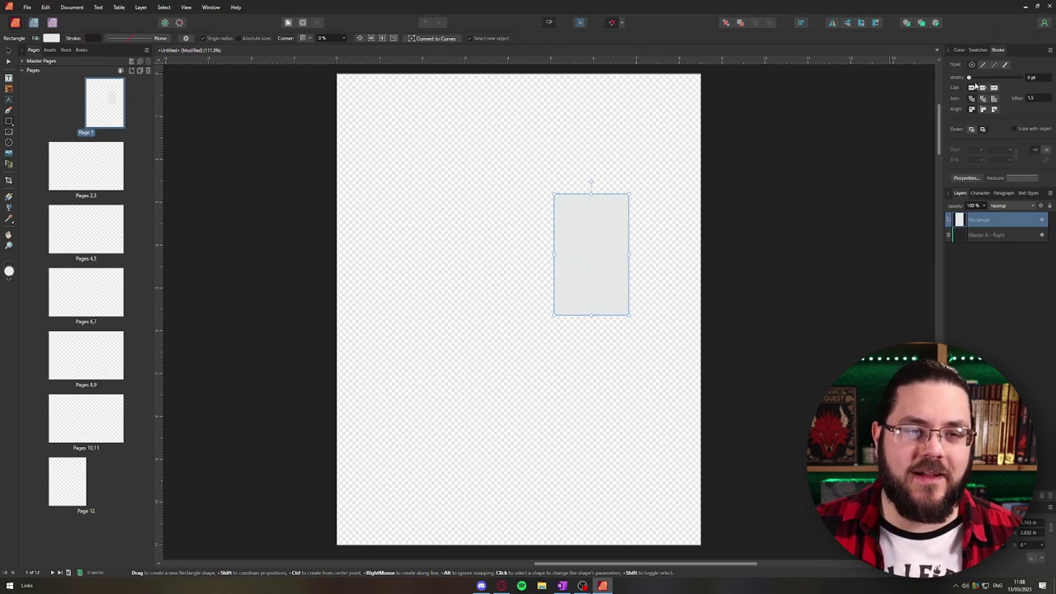
pyautogui.moveTo(970, 78)
pyautogui.mouseDown()
pyautogui.moveTo(1016, 81)
pyautogui.moveTo(992, 86)
pyautogui.mouseUp()
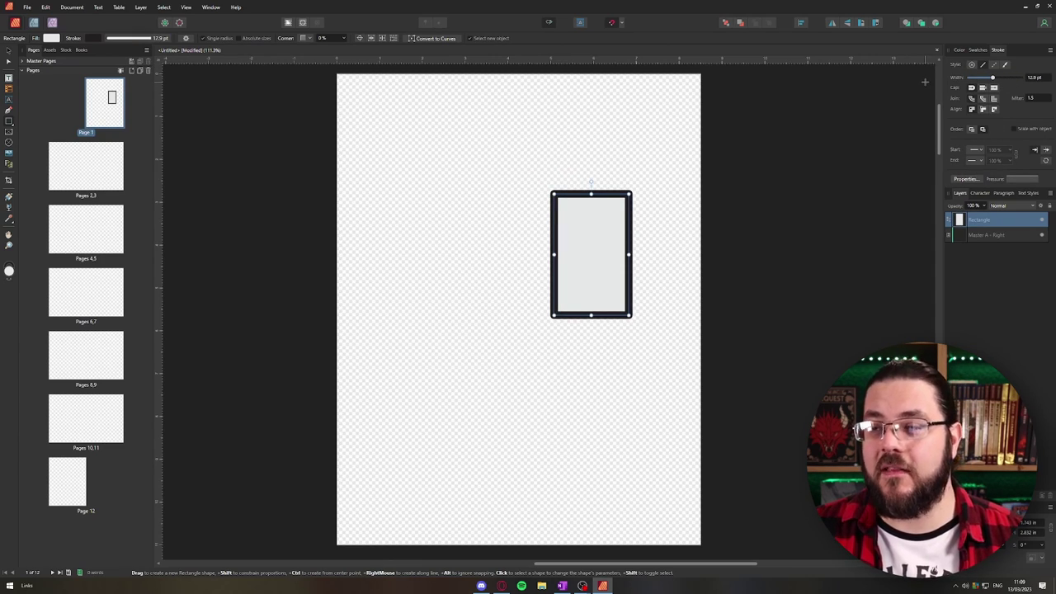
pyautogui.press('Delete')
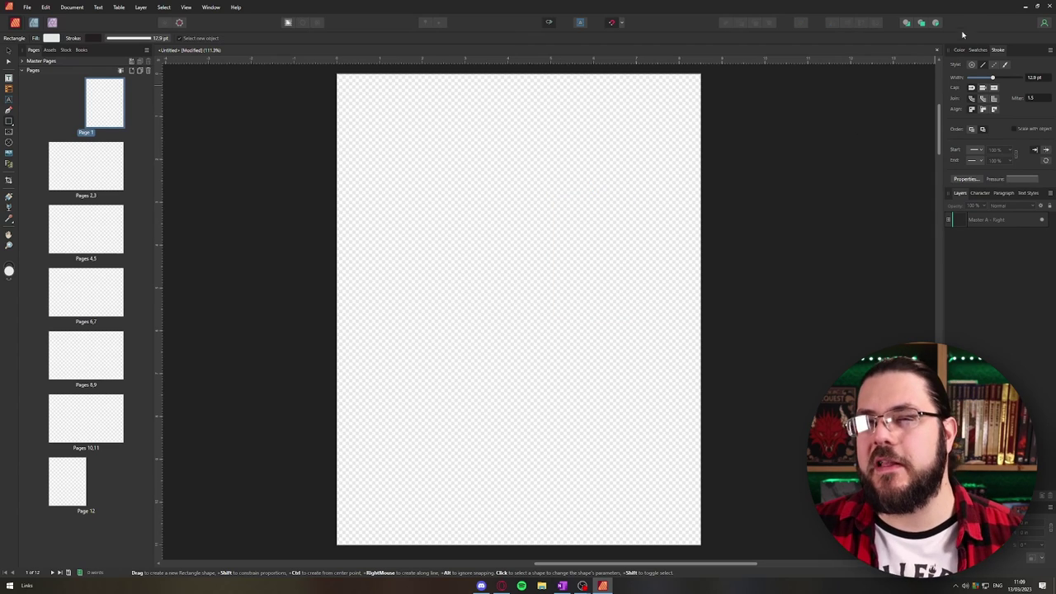
pyautogui.click(959, 50)
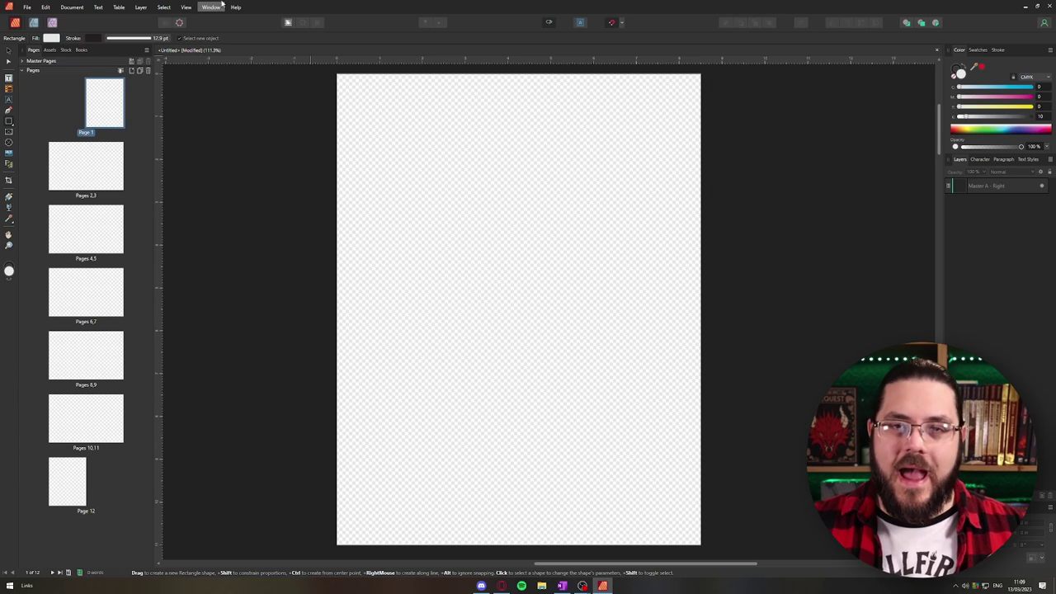
# - Place the magenta SIDEQUEST card and Black Rose Operatives table with parchment, card on top
pyautogui.click(50, 51)
pyautogui.moveTo(69, 316); pyautogui.dragTo(493, 275)
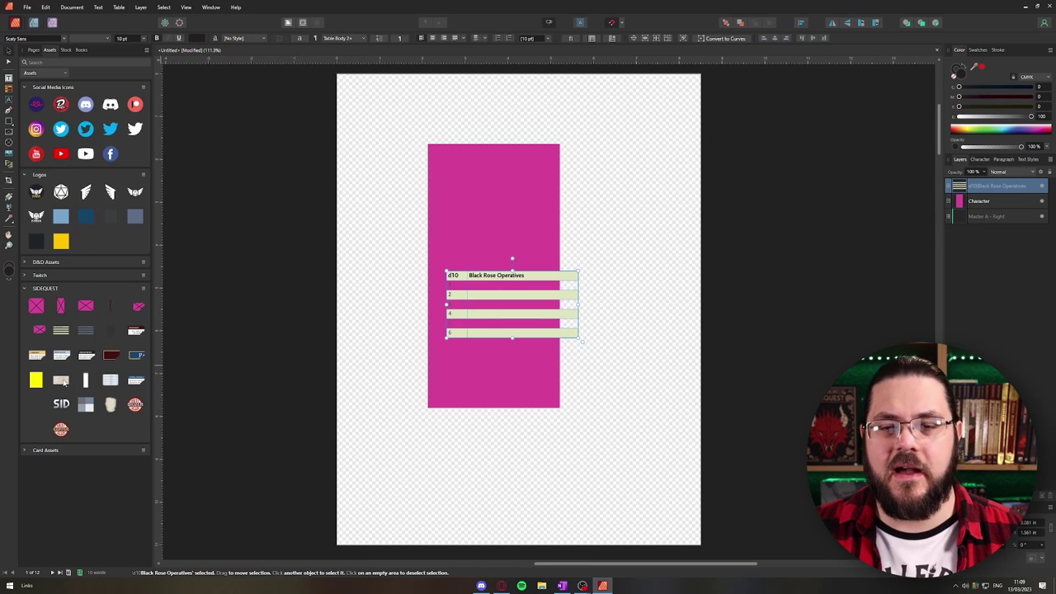
pyautogui.moveTo(61, 379); pyautogui.dragTo(518, 208)
pyautogui.moveTo(979, 216); pyautogui.dragTo(978, 181)
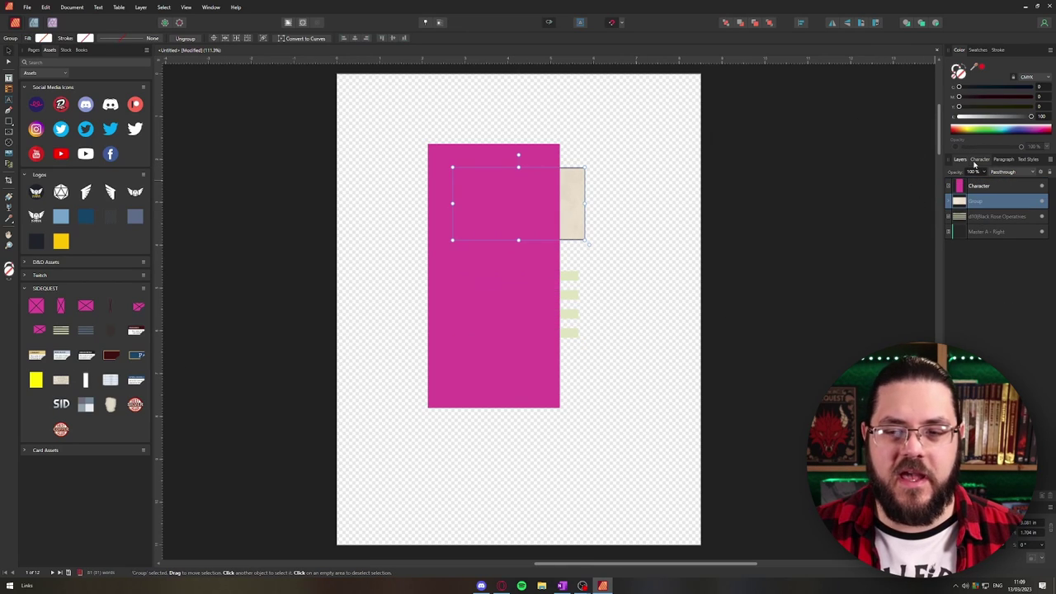
# - Toggle each layer's visibility off and on, then open Layer Effects for the magenta card
pyautogui.click(994, 216)
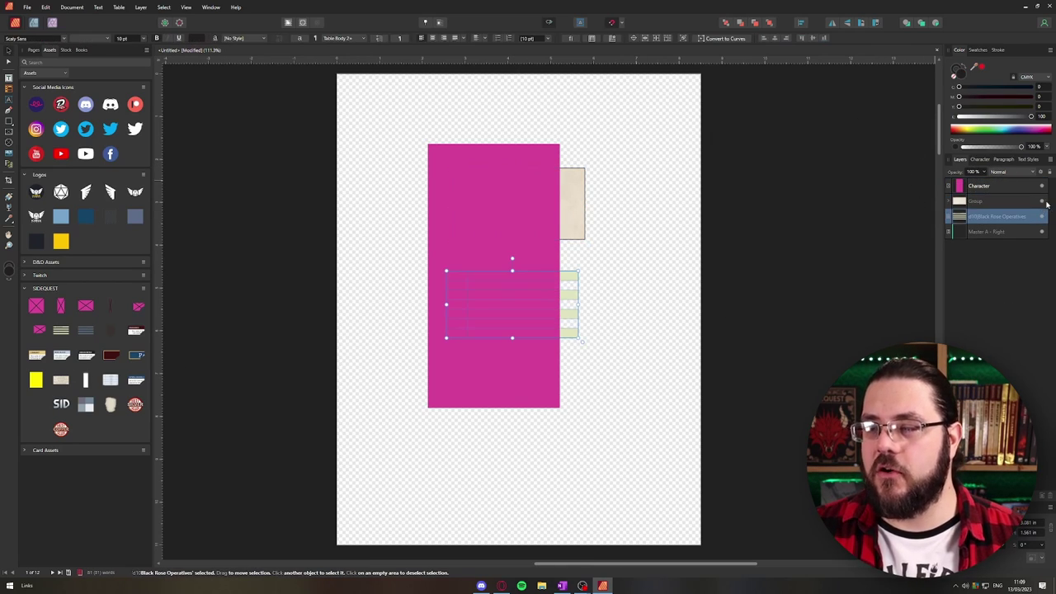
pyautogui.click(1041, 201)
pyautogui.click(1041, 185)
pyautogui.click(1041, 217)
pyautogui.click(1041, 217)
pyautogui.click(1041, 201)
pyautogui.click(1041, 187)
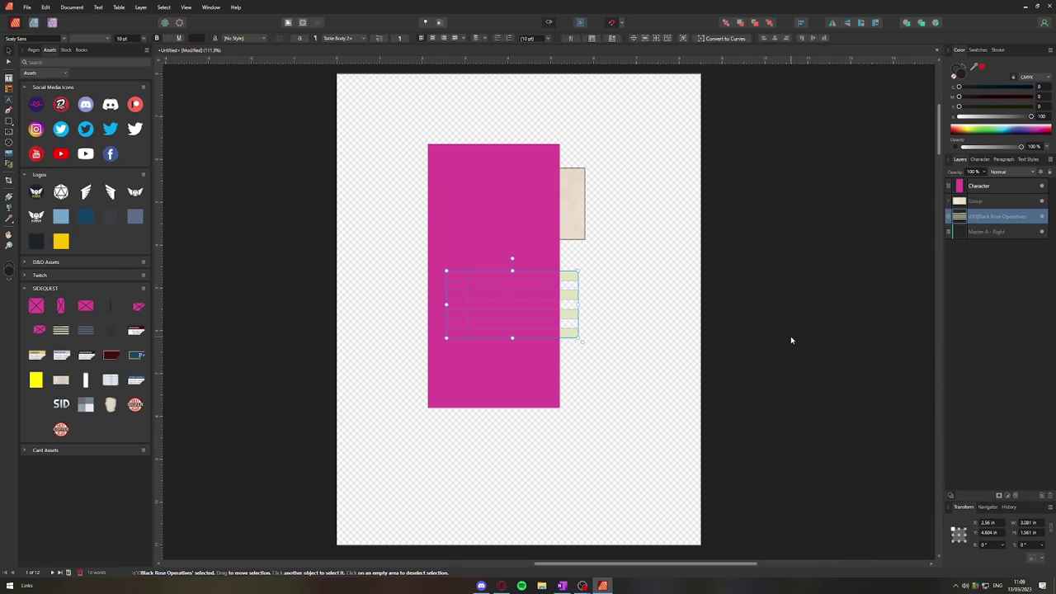
pyautogui.click(486, 197)
pyautogui.click(1015, 495)
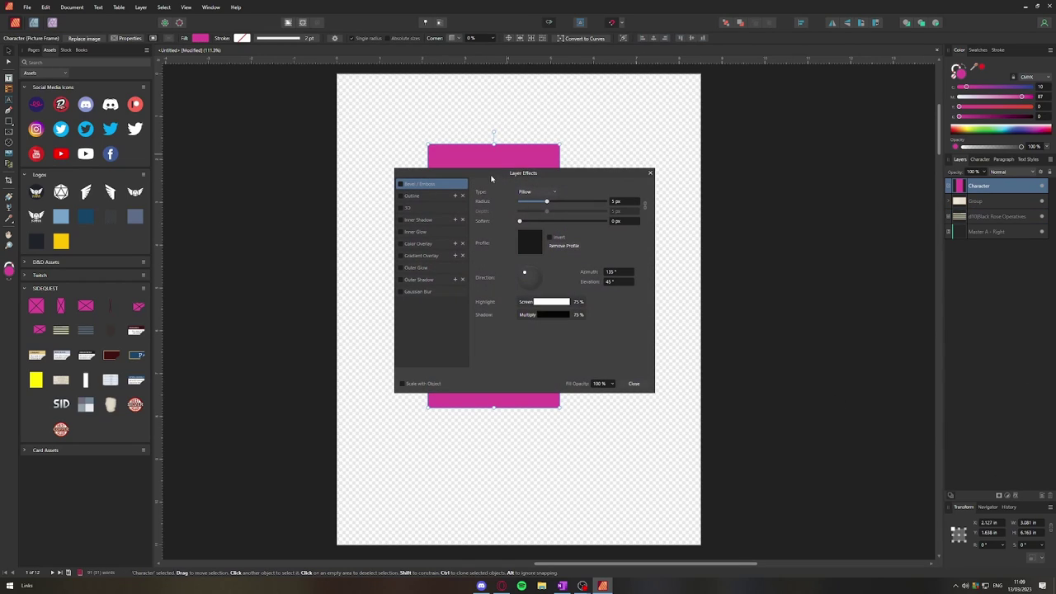
pyautogui.moveTo(491, 179); pyautogui.dragTo(704, 179)
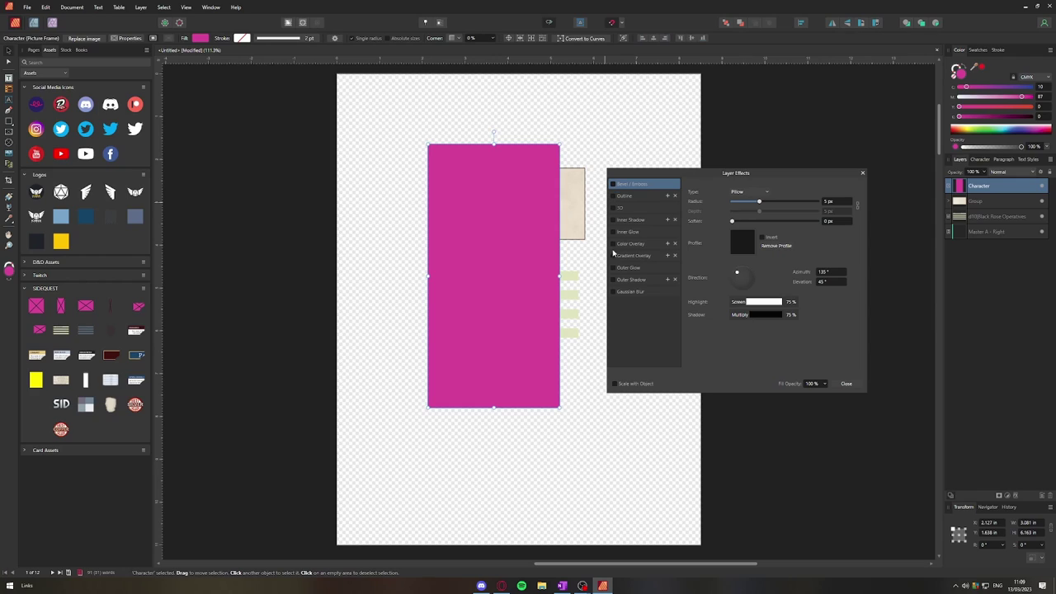
pyautogui.click(628, 294)
pyautogui.moveTo(731, 192); pyautogui.dragTo(685, 177)
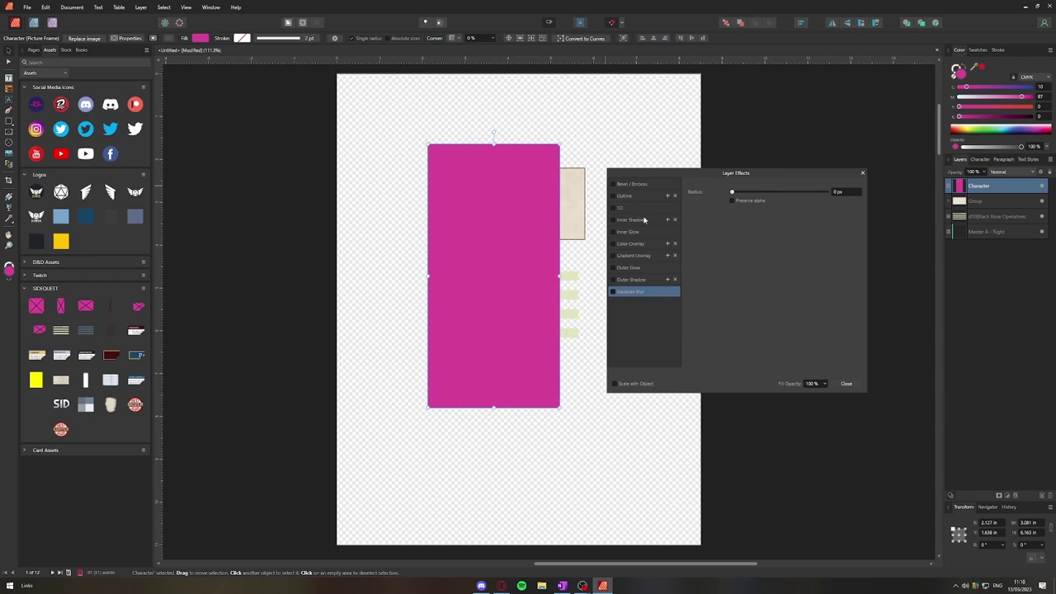
pyautogui.hotkey('ctrl', 'd')
pyautogui.click(846, 384)
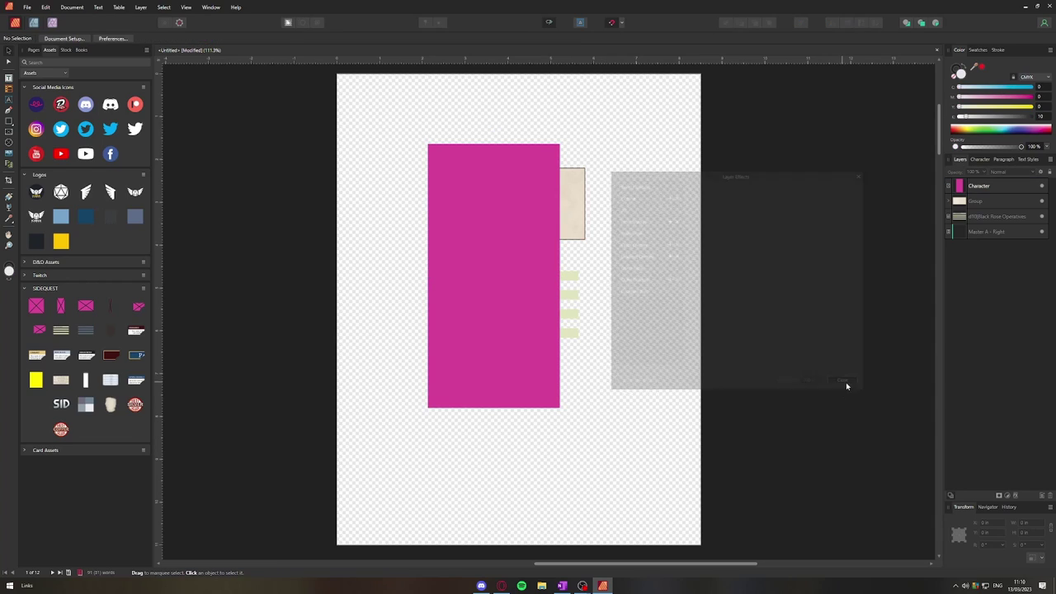
pyautogui.click(452, 267)
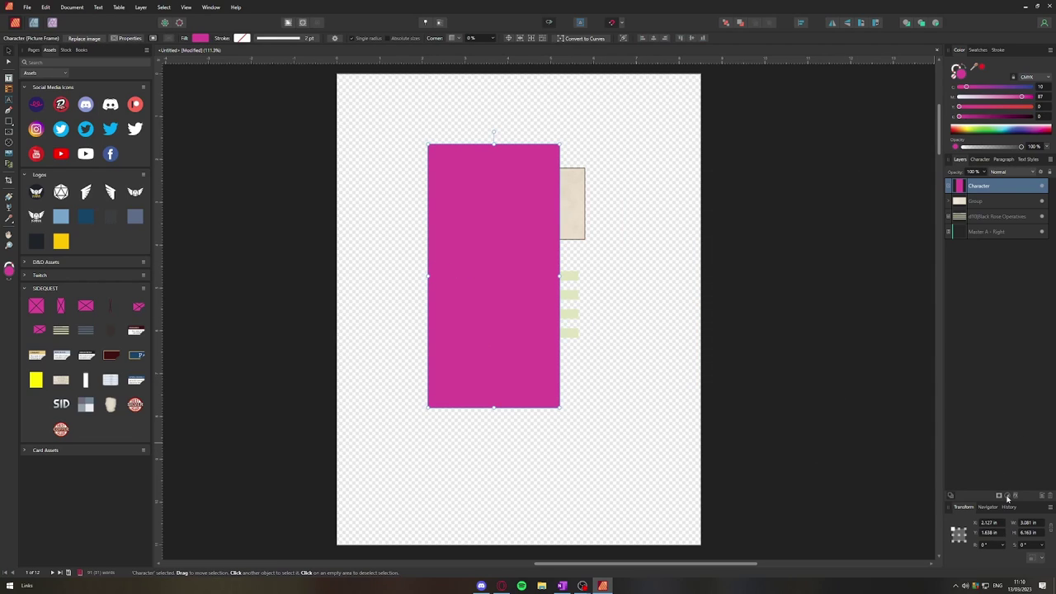
pyautogui.click(1007, 496)
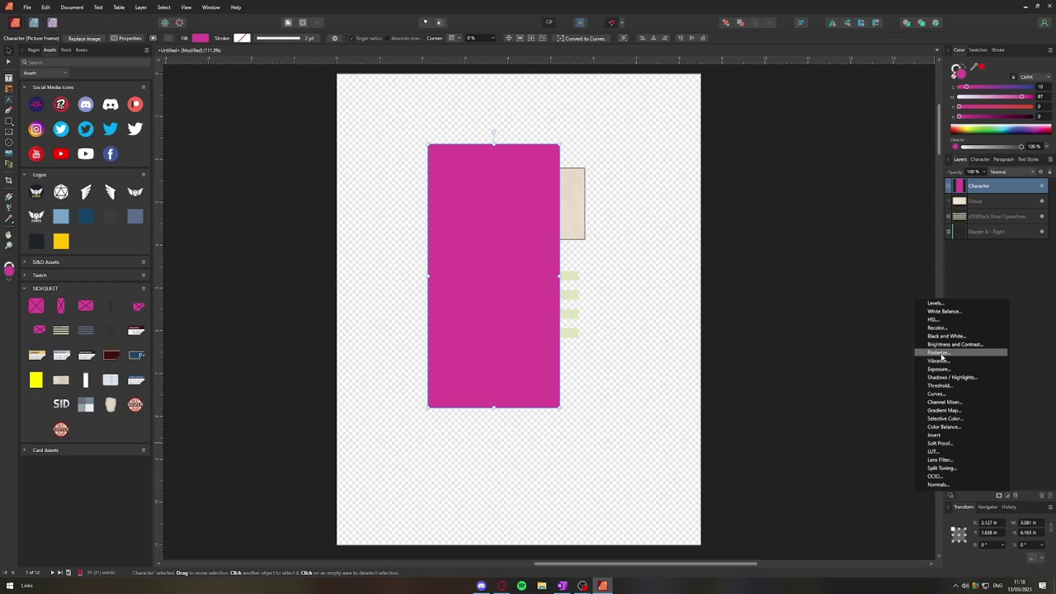
pyautogui.click(1027, 443)
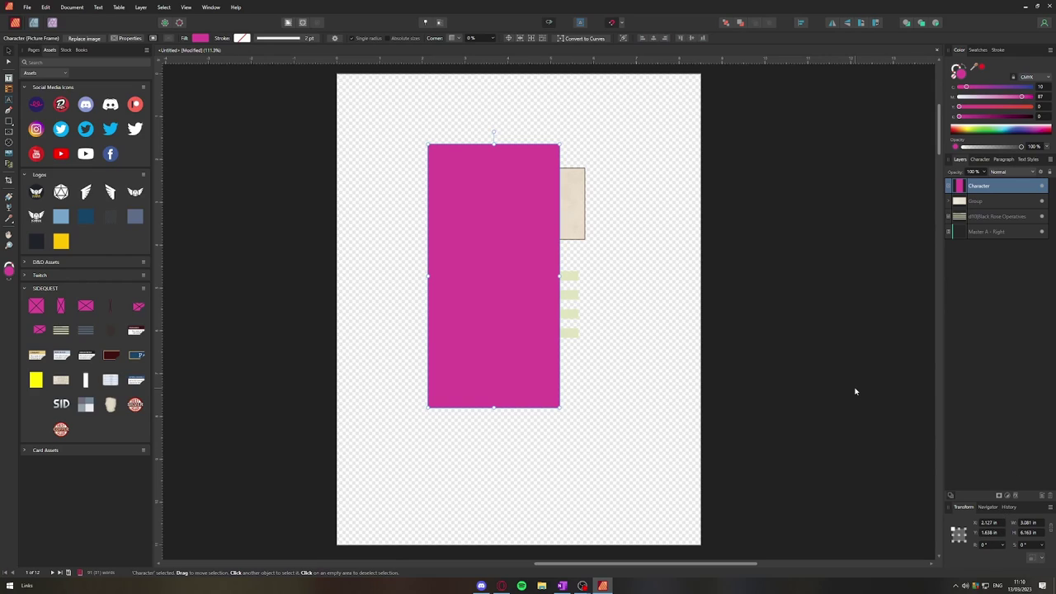
pyautogui.click(627, 389)
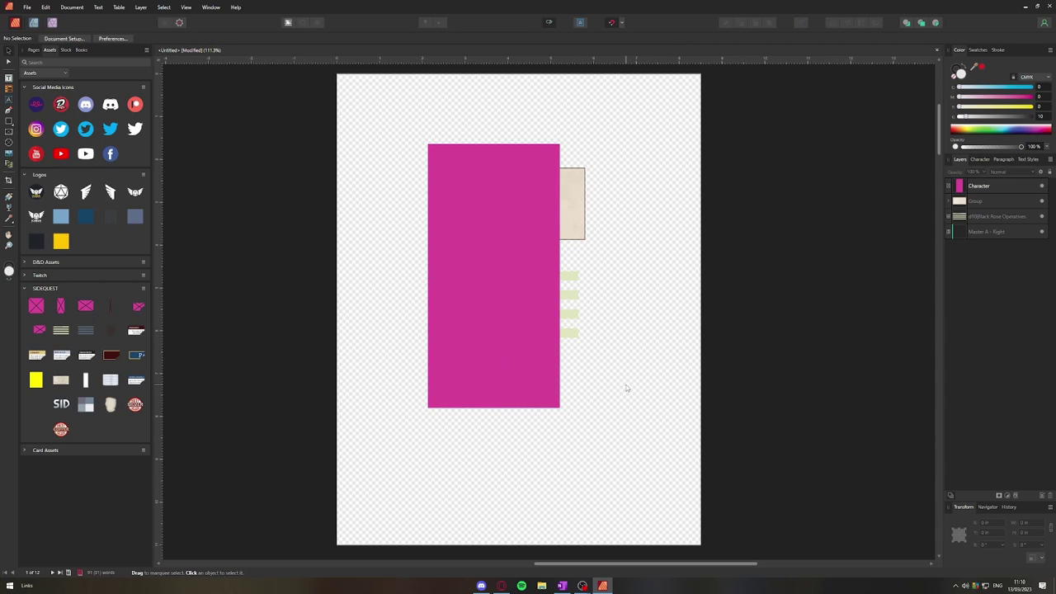
# - Select everything on the practice page and delete it
pyautogui.hotkey('ctrl', 'a')
pyautogui.press('Delete')
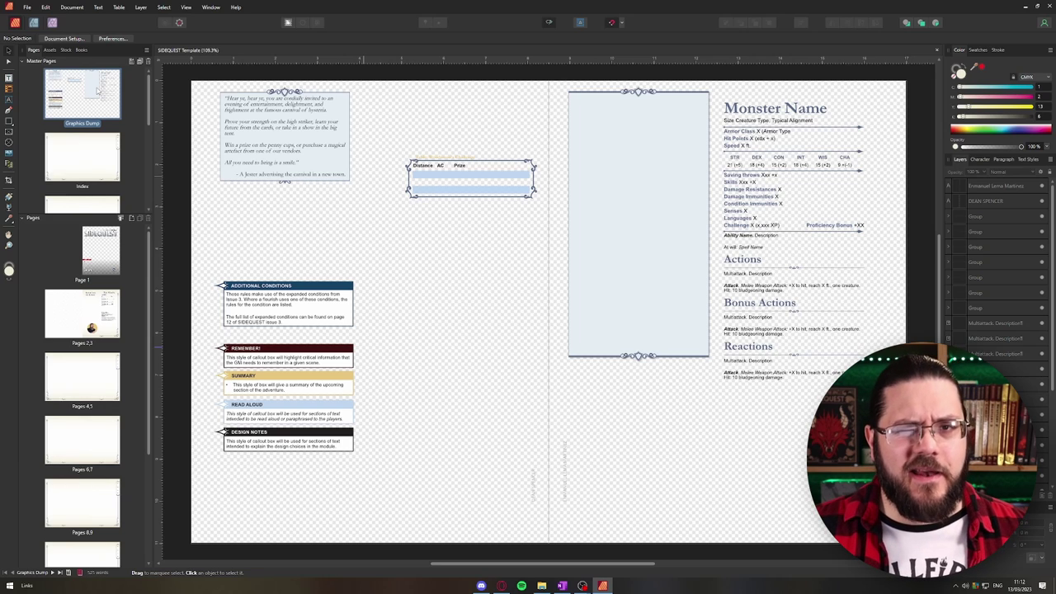
# - Nudge the Graphics Dump spread into view and select, then deselect, the two gutter text frames
pyautogui.moveTo(548, 263); pyautogui.dragTo(487, 269)
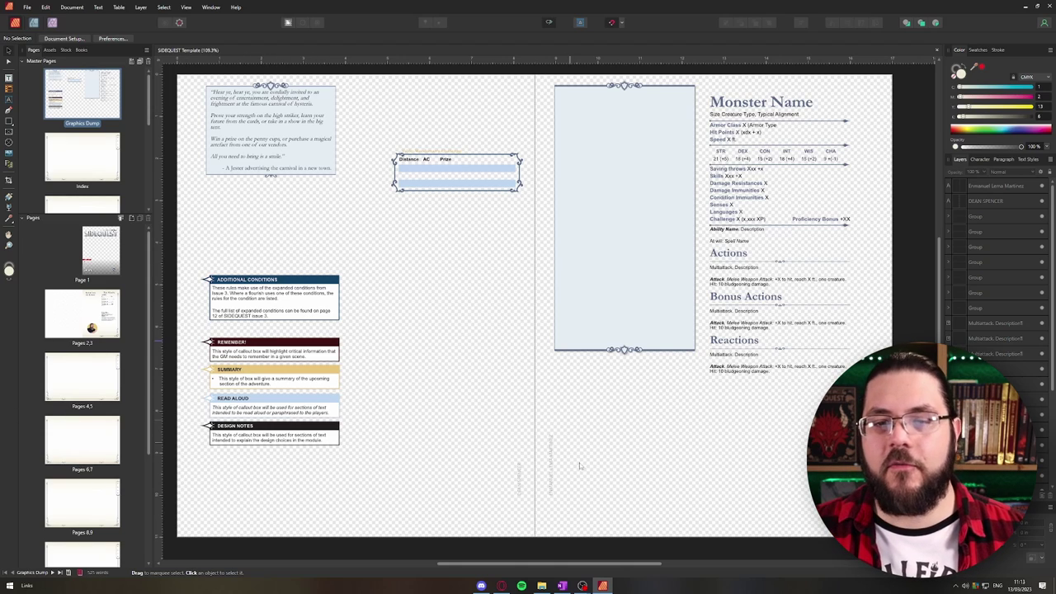
pyautogui.moveTo(574, 526); pyautogui.dragTo(678, 507)
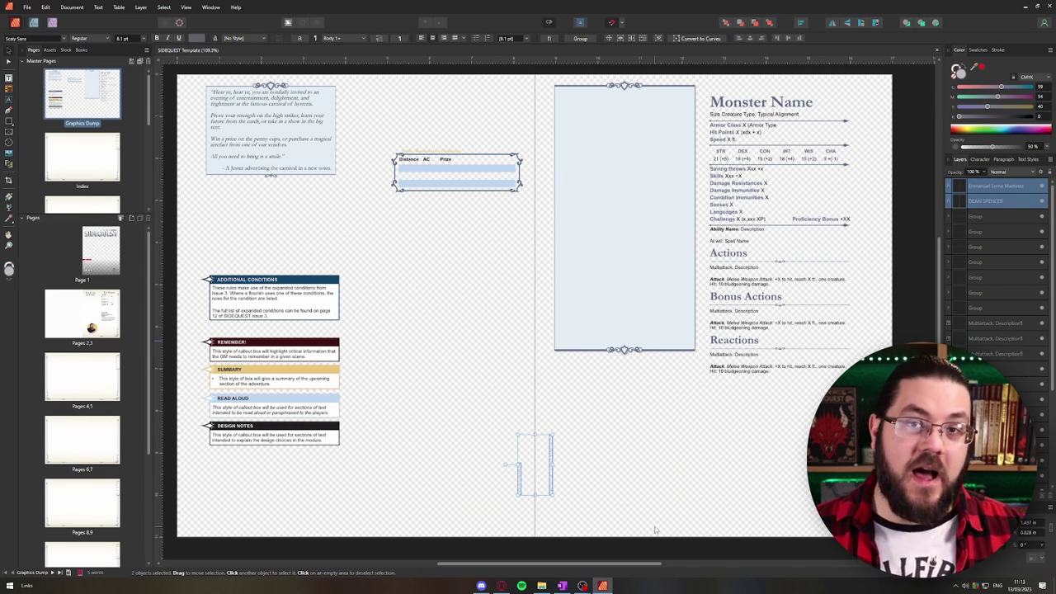
pyautogui.click(462, 374)
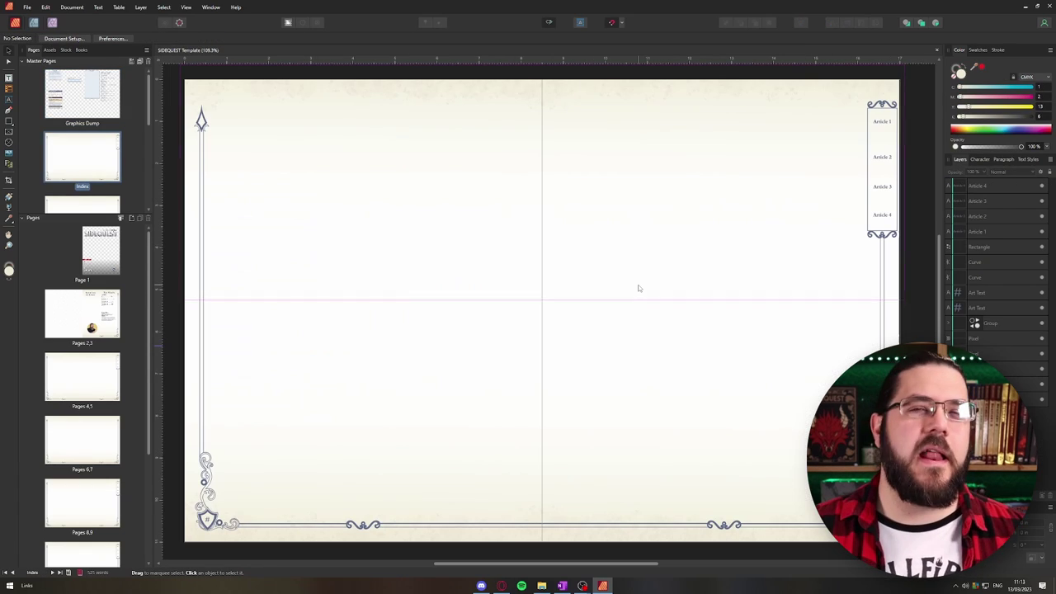
# - Open the Index master spread from its Pages panel thumbnail
pyautogui.click(82, 156)
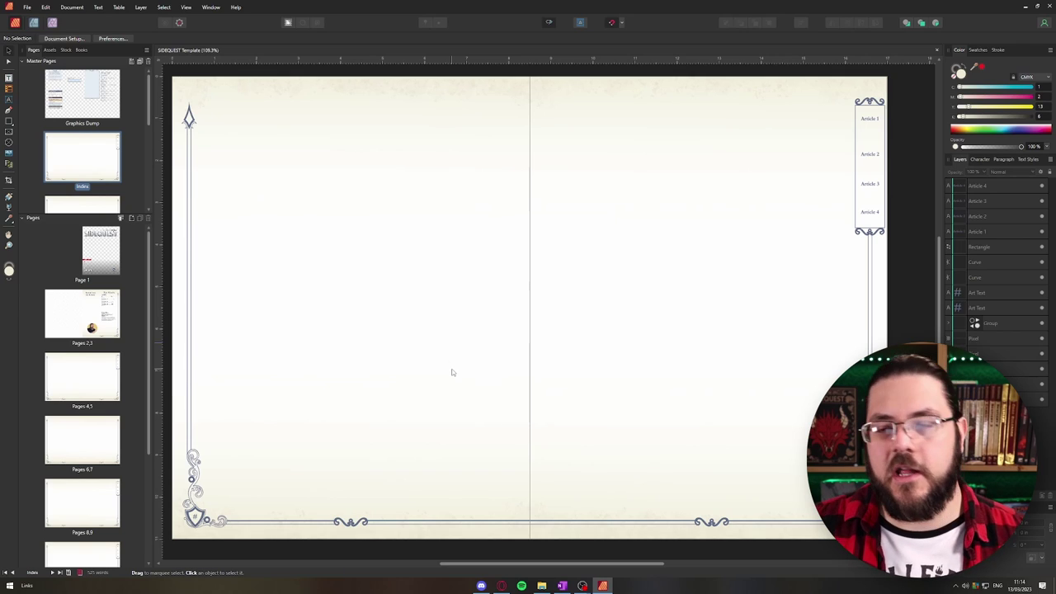
# - Move the parchment band down the page and paint a speckled Textures spray-brush stroke on the right page
pyautogui.click(643, 87)
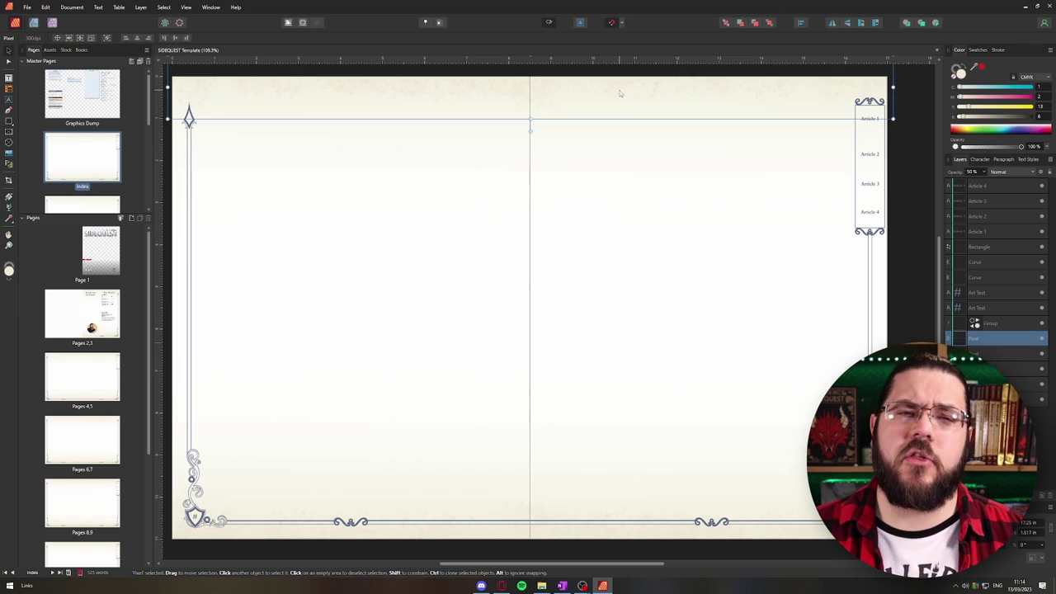
pyautogui.moveTo(602, 85); pyautogui.dragTo(569, 146)
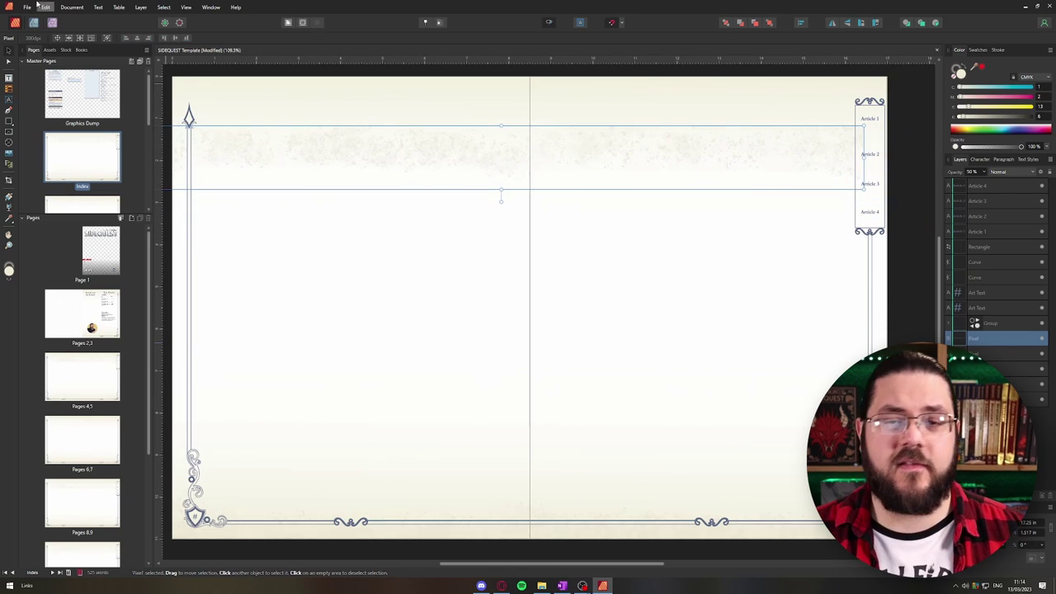
pyautogui.click(52, 22)
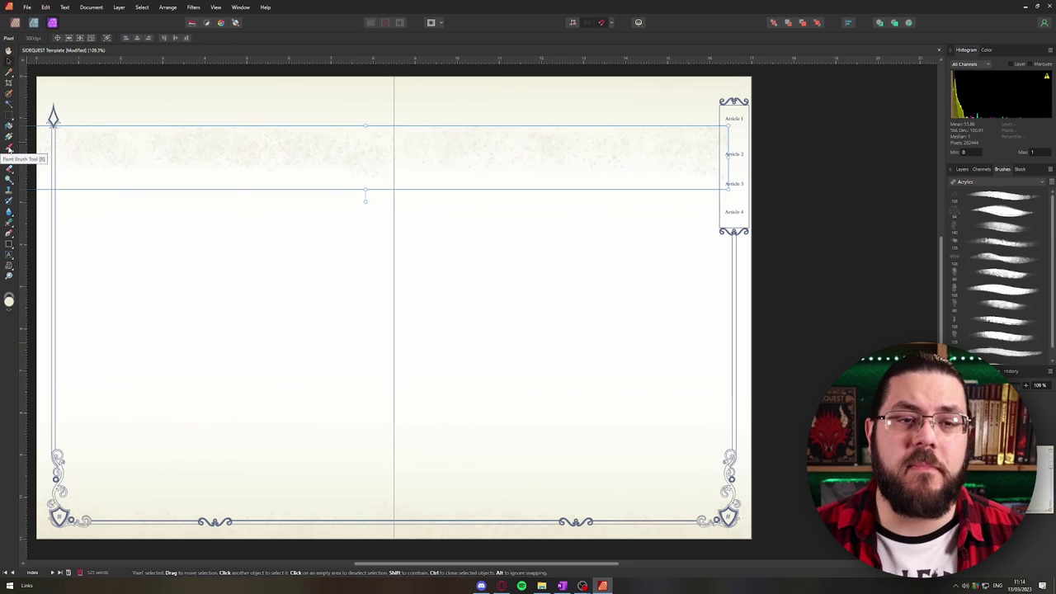
pyautogui.click(9, 152)
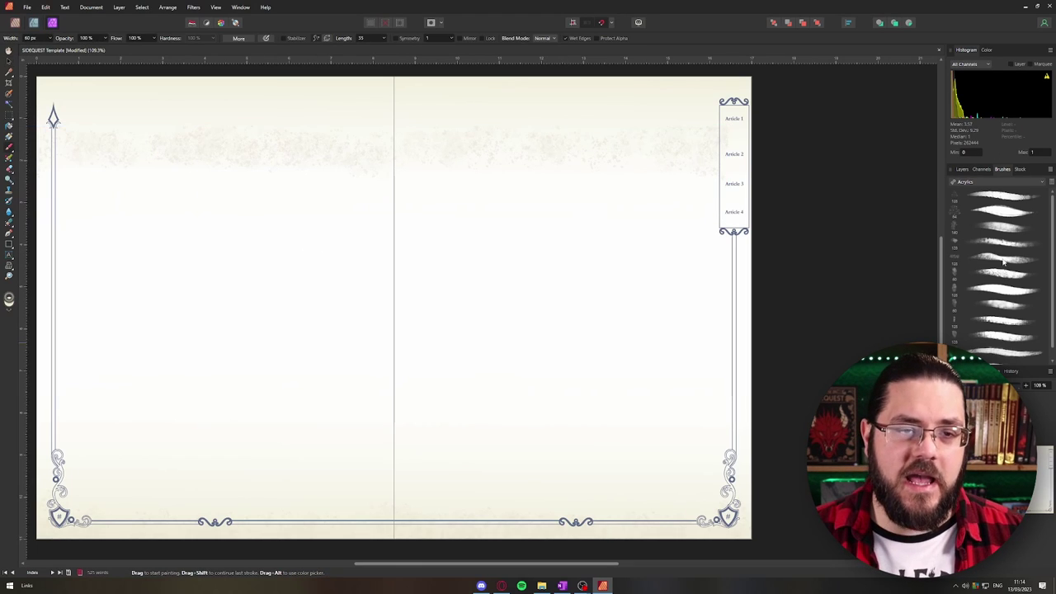
pyautogui.click(988, 181)
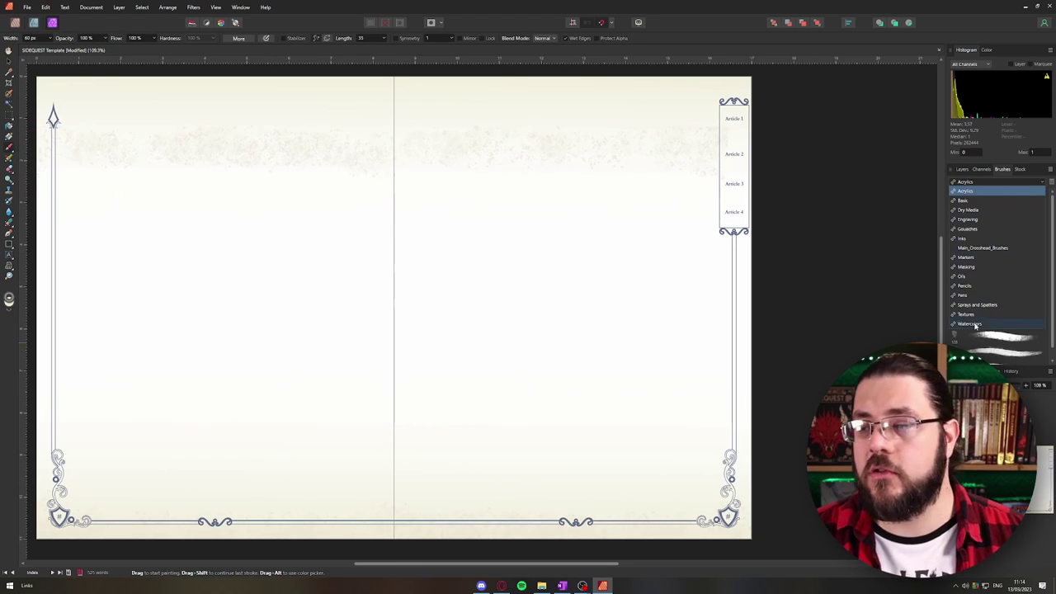
pyautogui.click(966, 315)
pyautogui.click(998, 211)
pyautogui.moveTo(516, 247)
pyautogui.mouseDown()
pyautogui.moveTo(487, 319)
pyautogui.moveTo(543, 368)
pyautogui.moveTo(519, 382)
pyautogui.moveTo(526, 449)
pyautogui.mouseUp()
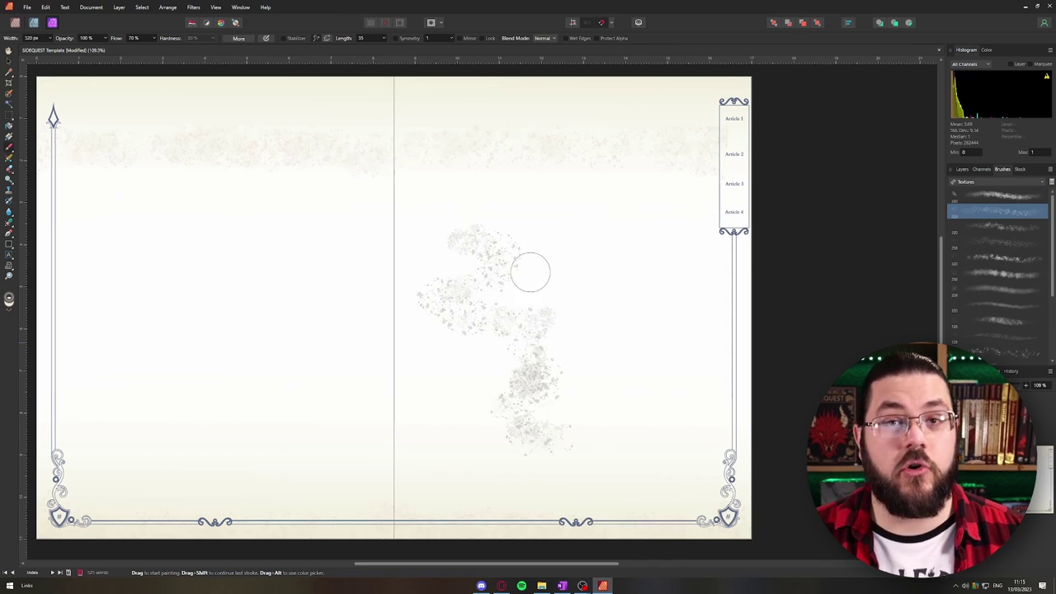
# - Undo the speckled stroke and go back to the Publisher persona with the Move tool
pyautogui.hotkey('ctrl', 'z')
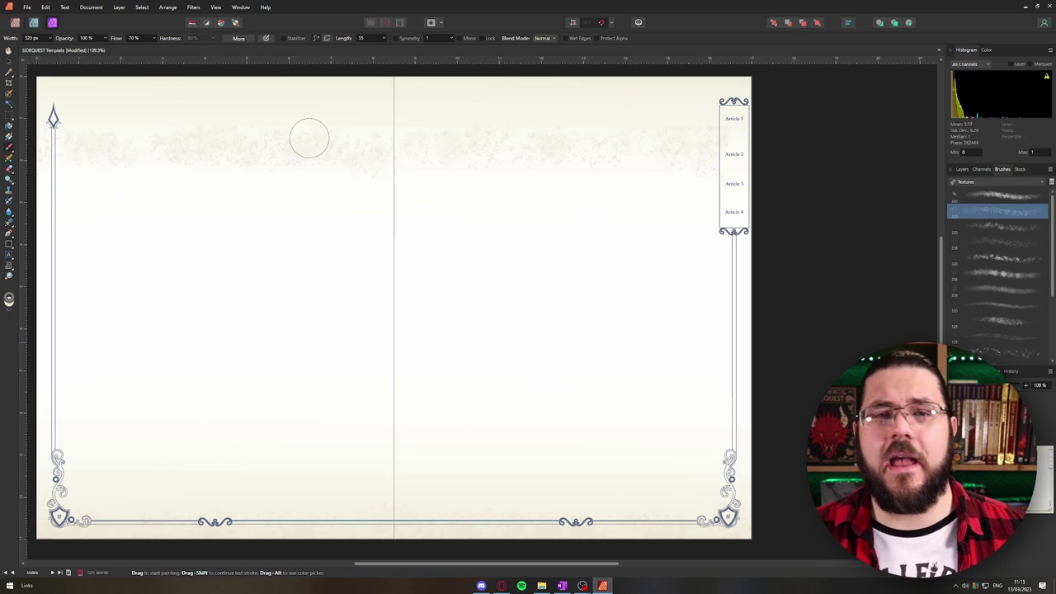
pyautogui.click(10, 52)
pyautogui.click(15, 22)
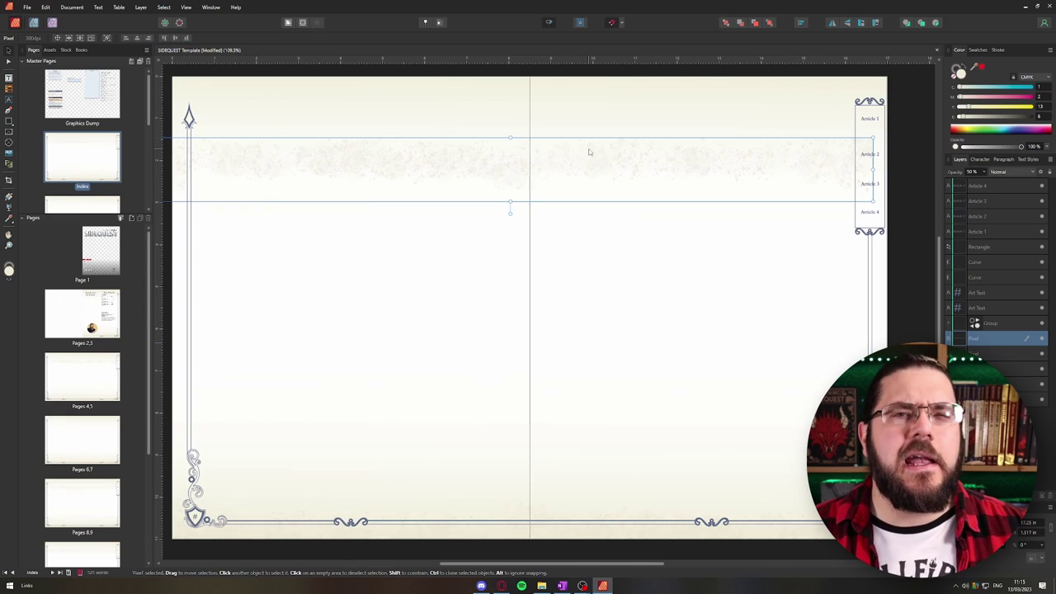
# - Nudge the texture band down and right with Shift+arrow keys, then undo back to the page top
pyautogui.hotkey('shift', 'Down')
pyautogui.hotkey('shift', 'Right')
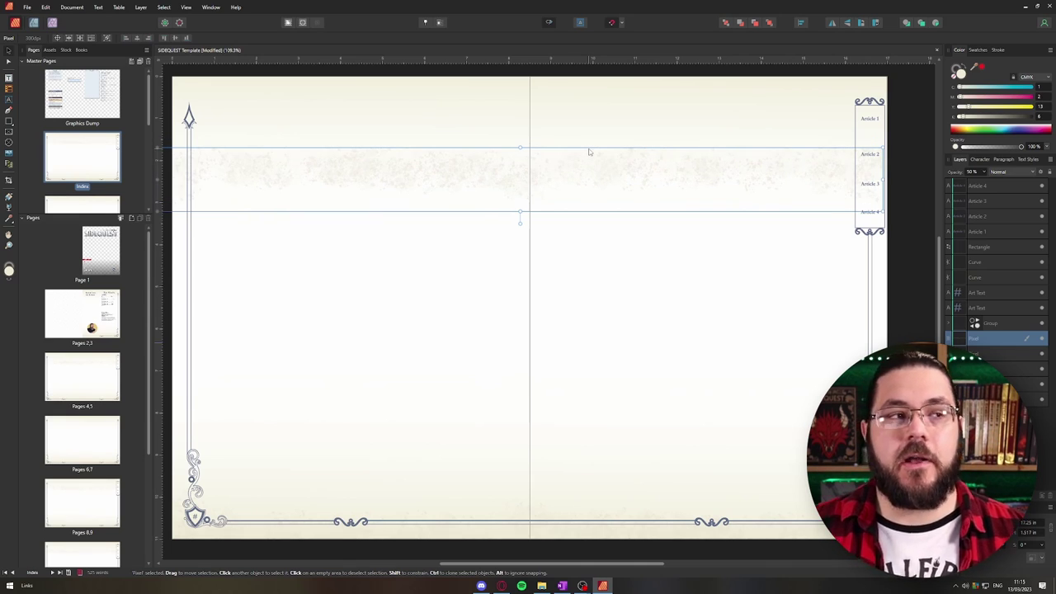
pyautogui.hotkey('ctrl', 'z')
pyautogui.hotkey('ctrl', 'z')
pyautogui.hotkey('ctrl', 'z')
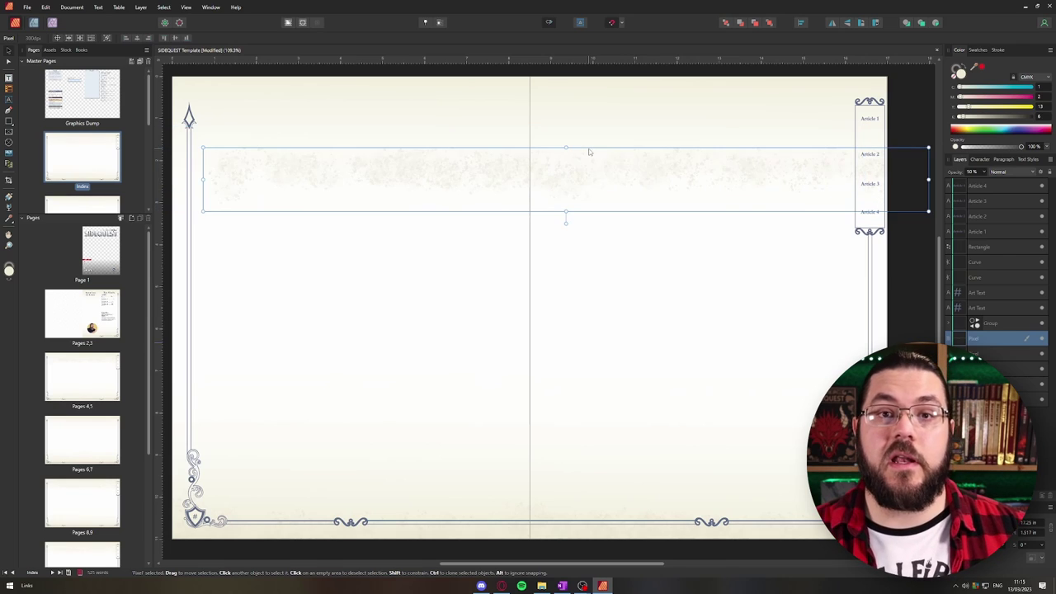
# - Toggle the background rectangle's visibility to compare, then lower it slightly on the spread
pyautogui.click(1035, 368)
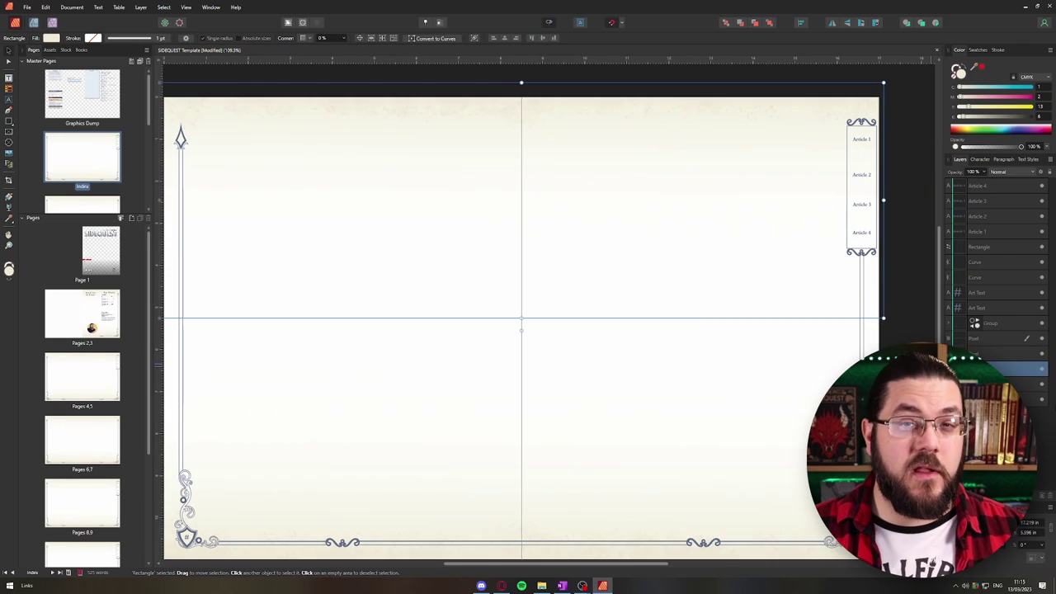
pyautogui.click(1043, 372)
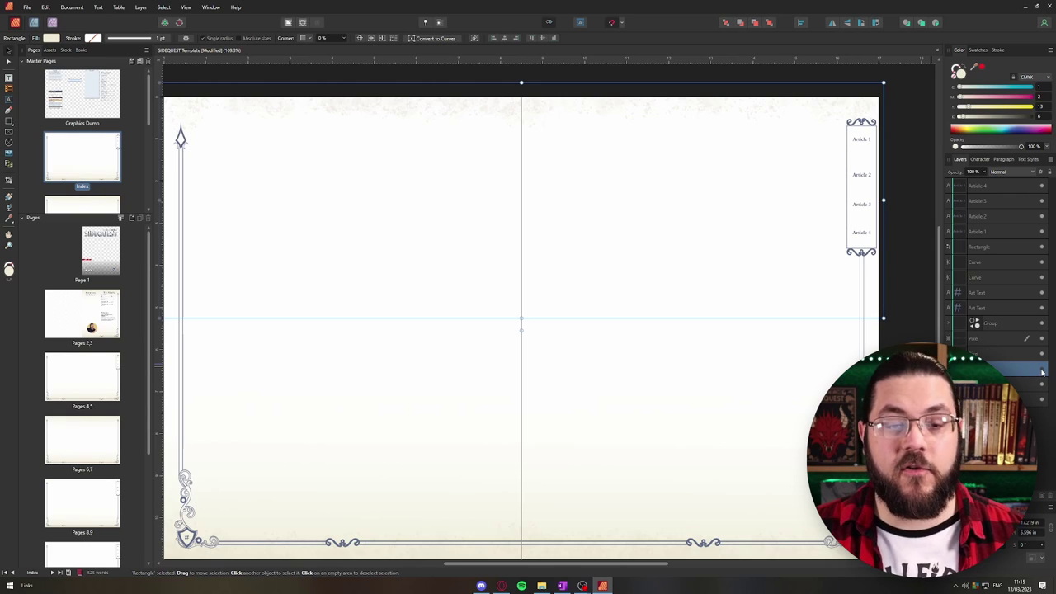
pyautogui.click(1042, 371)
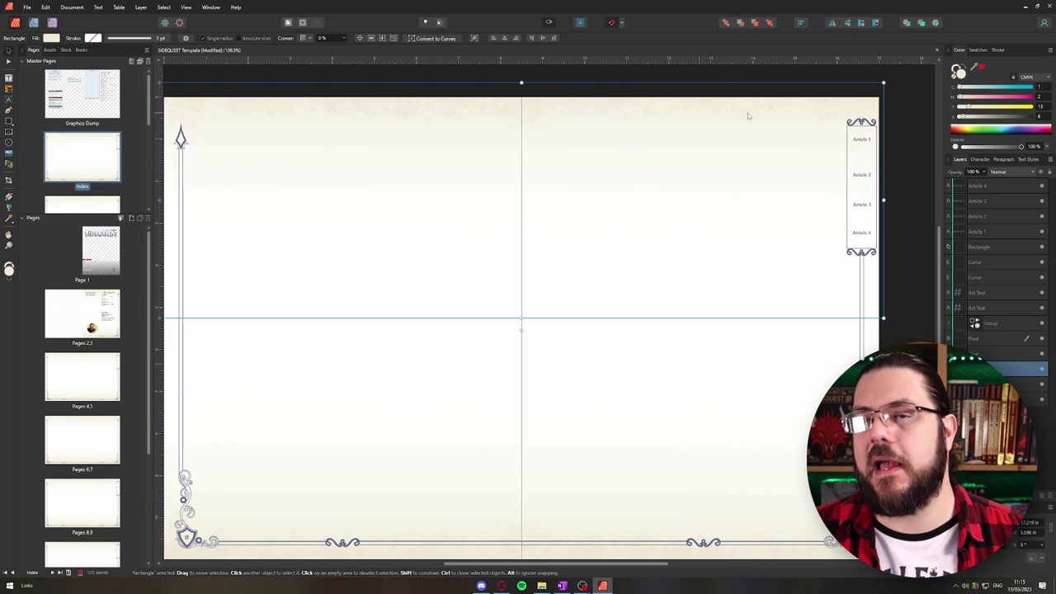
pyautogui.moveTo(481, 207); pyautogui.dragTo(521, 196)
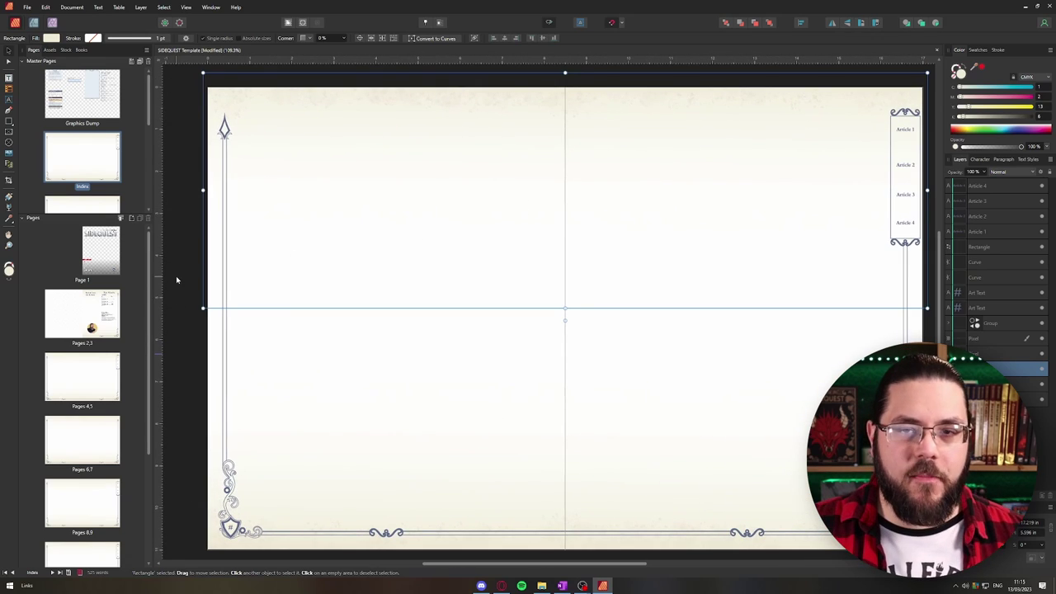
pyautogui.moveTo(506, 141)
pyautogui.mouseDown()
pyautogui.moveTo(512, 262)
pyautogui.moveTo(504, 157)
pyautogui.mouseUp()
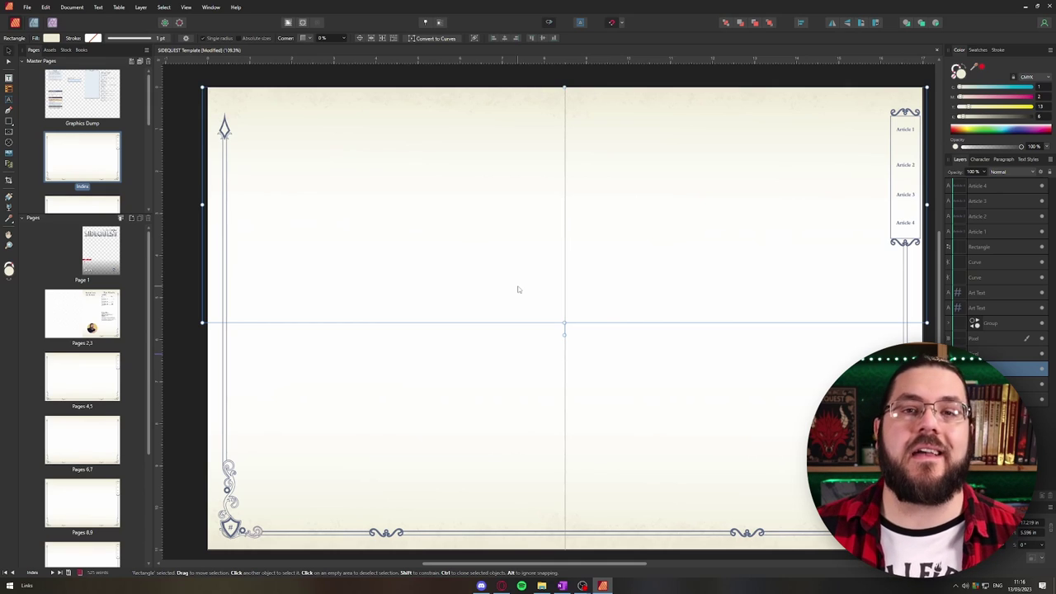
pyautogui.click(183, 318)
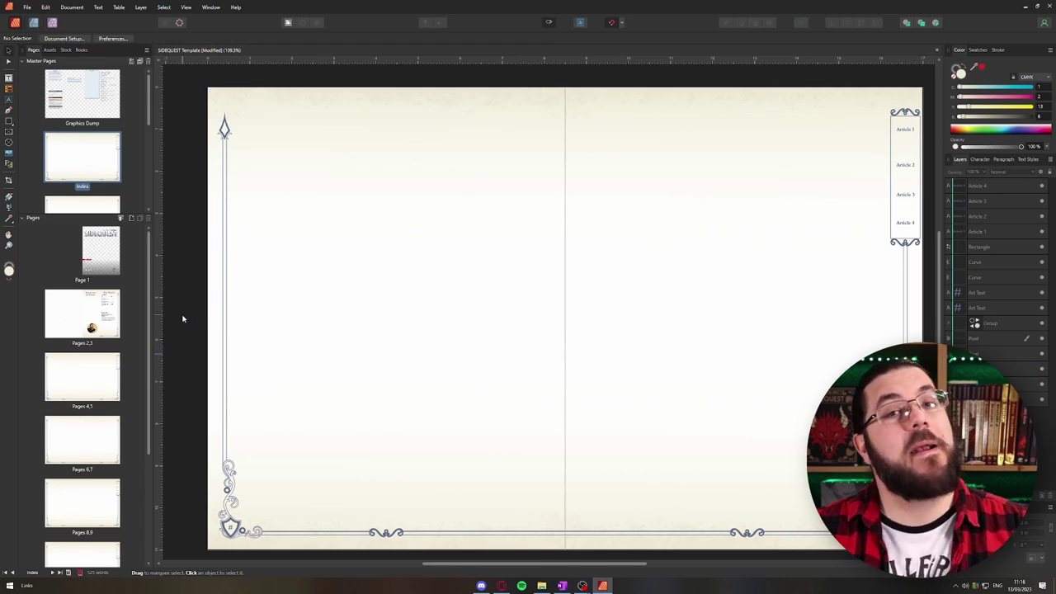
pyautogui.hscroll(2, 345, 300)
pyautogui.hscroll(-2, 345, 299)
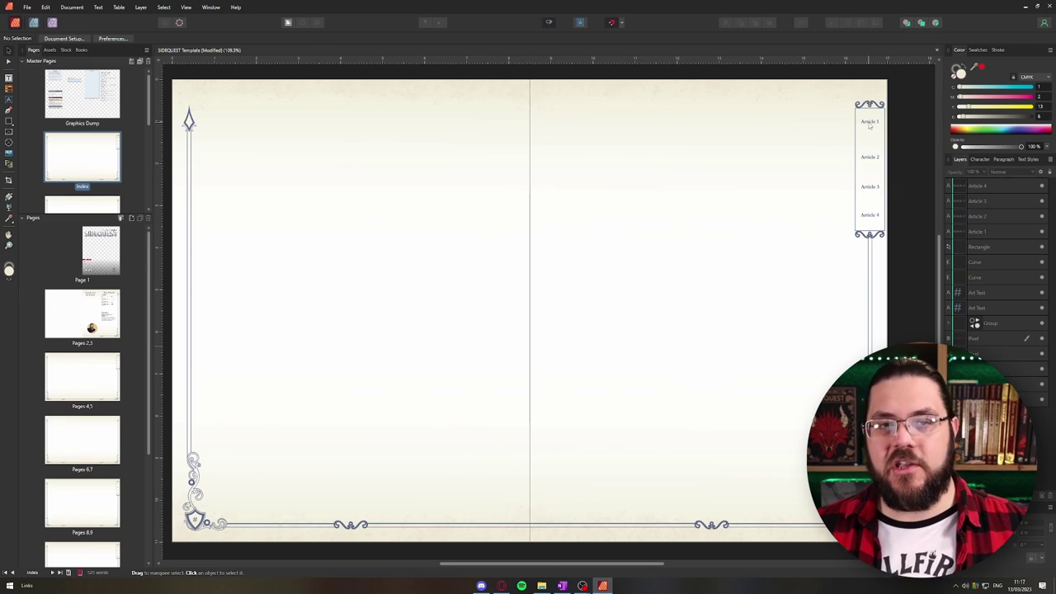
# - Select and then deselect the Article 1 text on the Index master
pyautogui.doubleClick(869, 122)
pyautogui.click(908, 194)
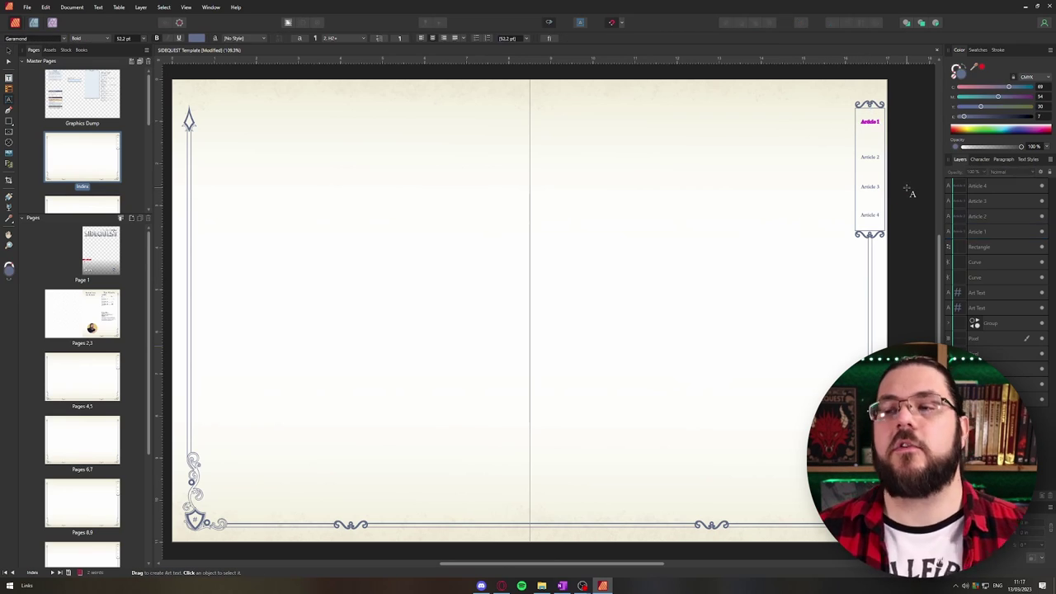
pyautogui.scroll(6, 912, 184)
pyautogui.scroll(-3, 725, 202)
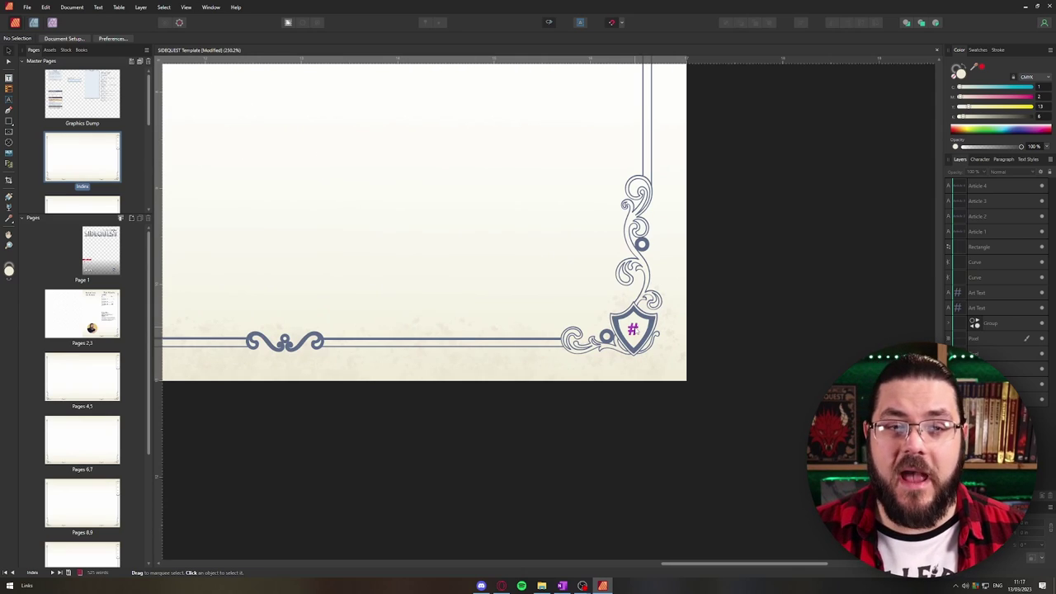
# - Select the shield's # page number and check it under Text > Insert > Fields
pyautogui.click(633, 330)
pyautogui.click(98, 6)
pyautogui.moveTo(45, 169)
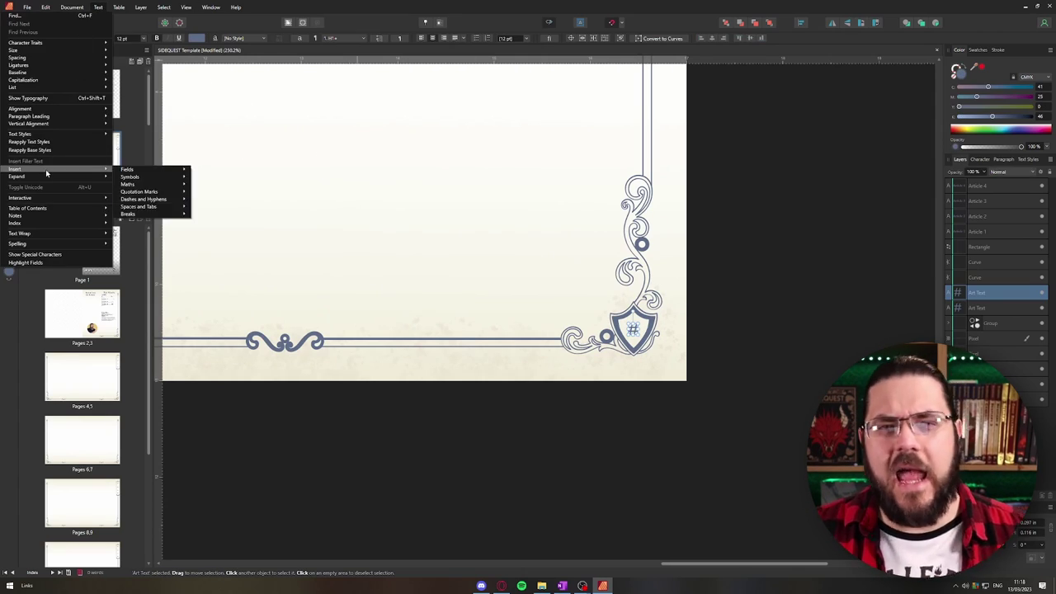
pyautogui.moveTo(144, 172)
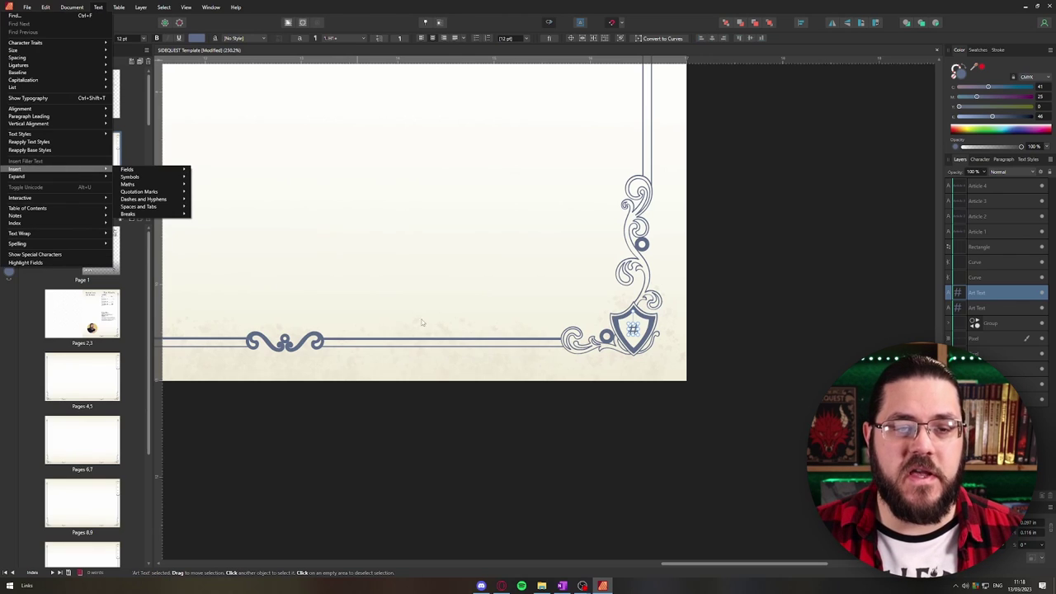
pyautogui.click(736, 340)
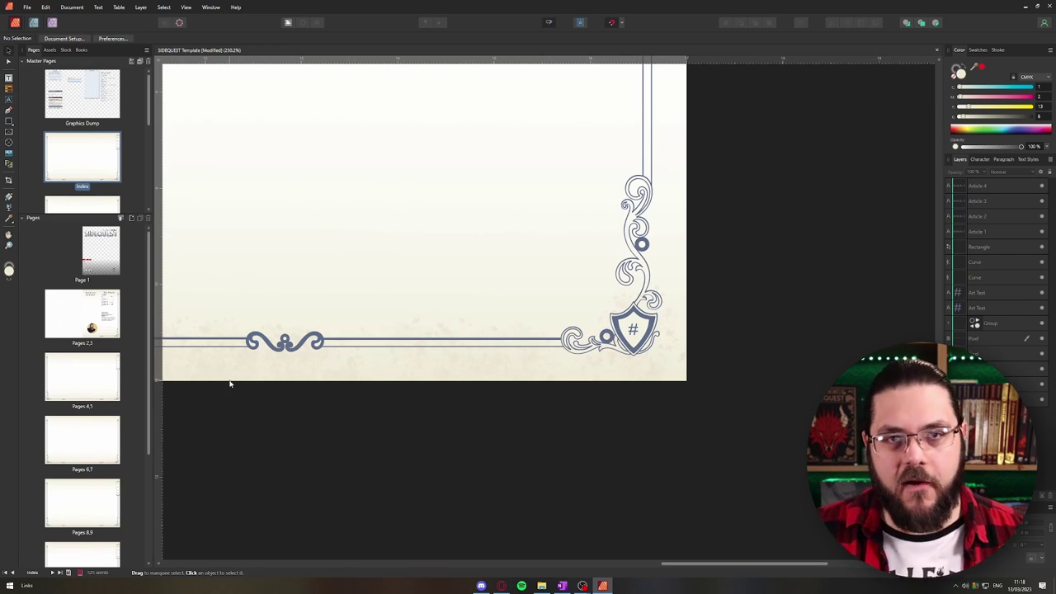
# - View spread 12,13 to check the page number, then return to the Index master
pyautogui.scroll(-4, 82, 413)
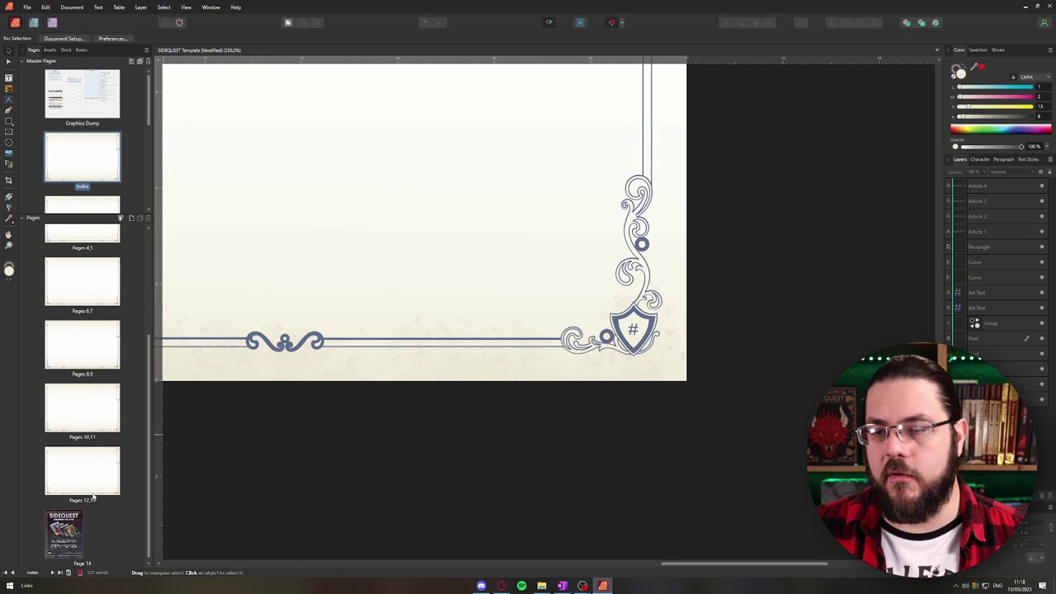
pyautogui.doubleClick(82, 470)
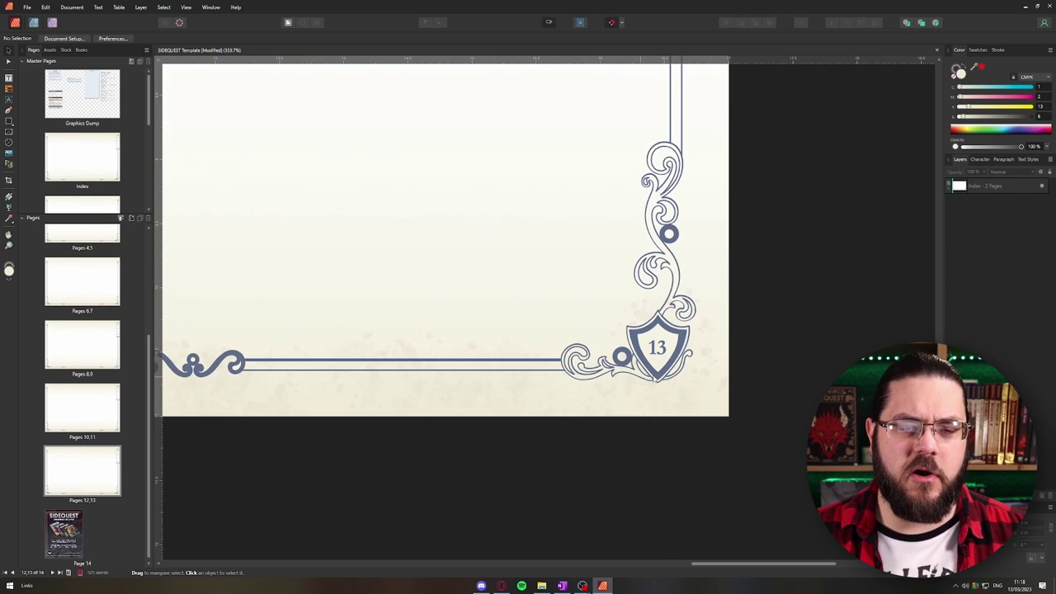
pyautogui.doubleClick(103, 162)
pyautogui.scroll(6, 698, 376)
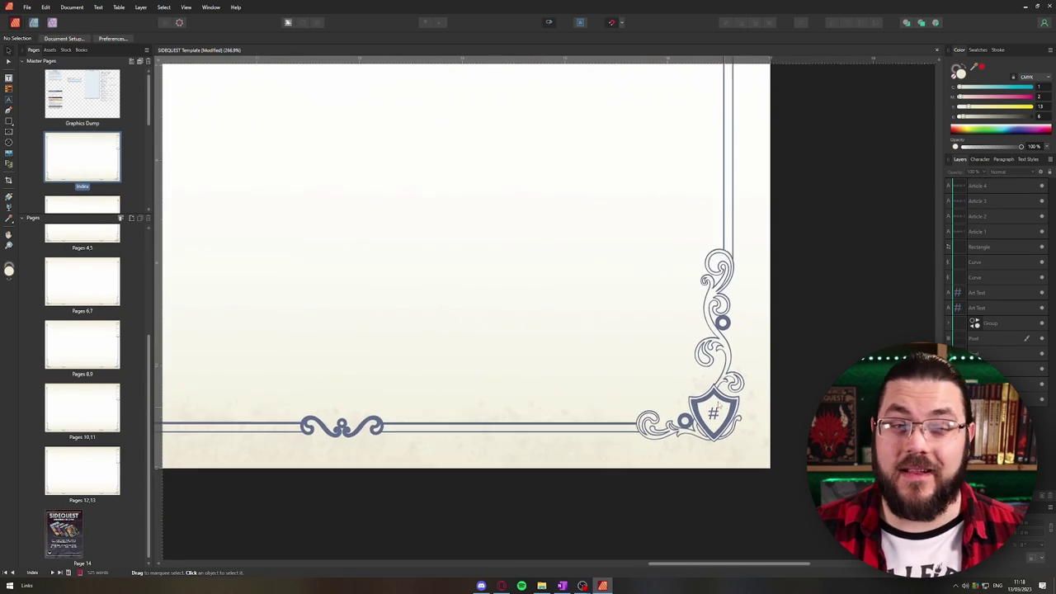
pyautogui.scroll(-3, 697, 375)
pyautogui.scroll(4, 697, 376)
pyautogui.rightClick(685, 380)
pyautogui.moveTo(636, 366)
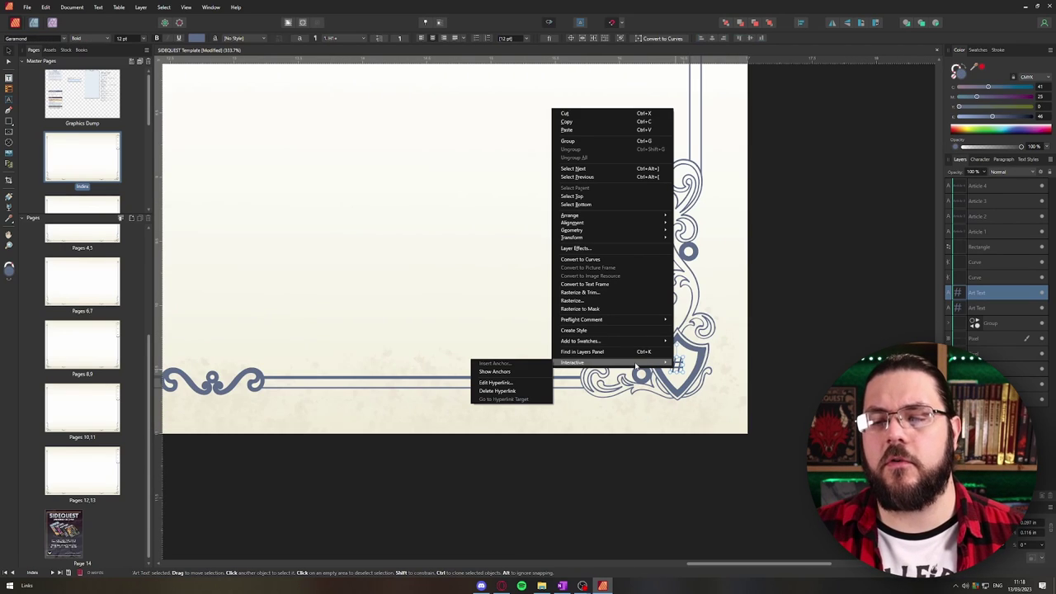
pyautogui.click(498, 384)
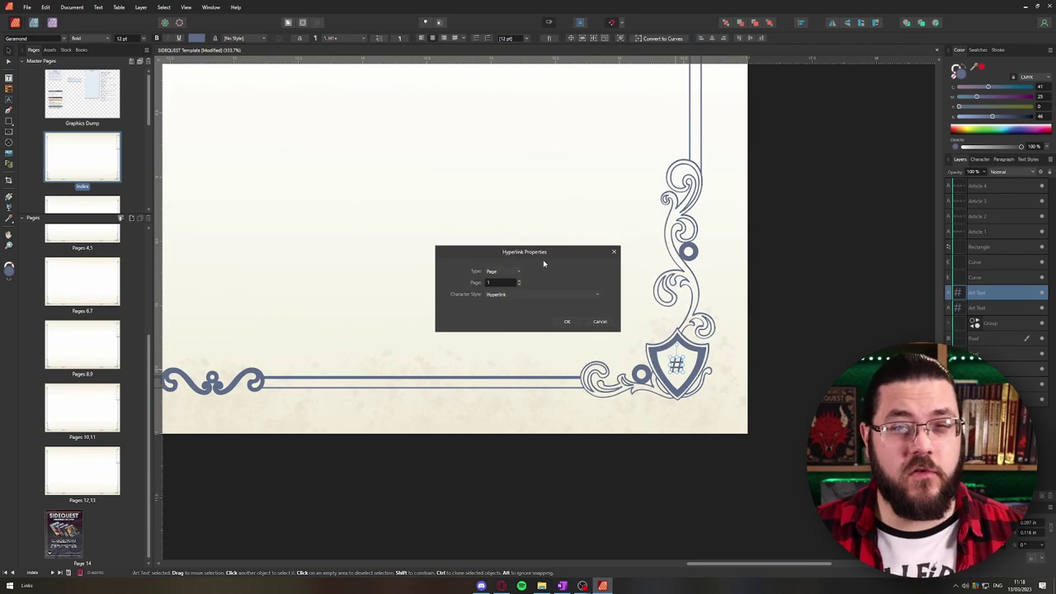
pyautogui.click(505, 271)
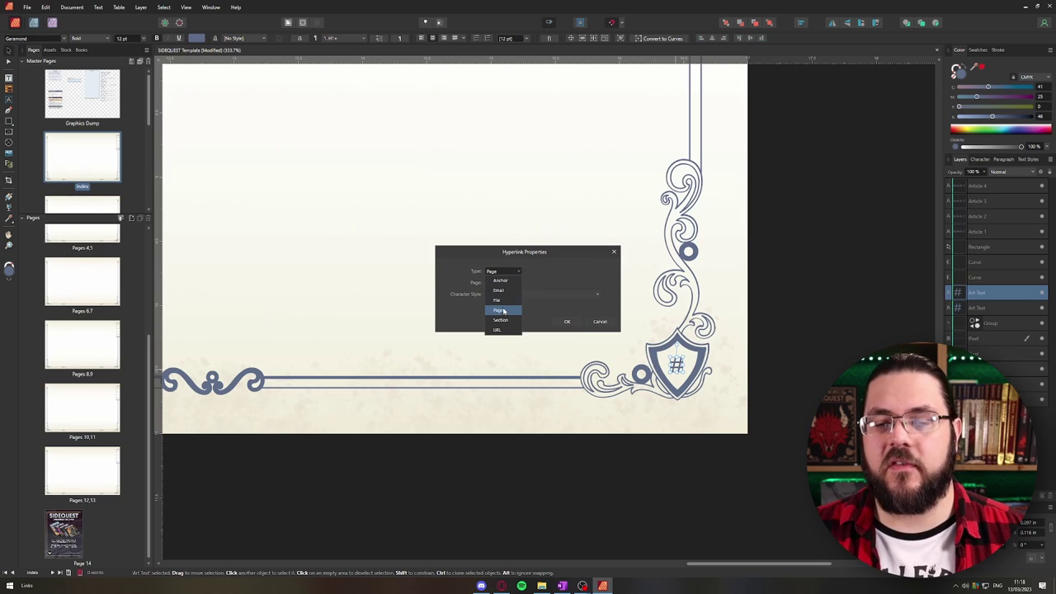
pyautogui.click(499, 281)
pyautogui.click(505, 282)
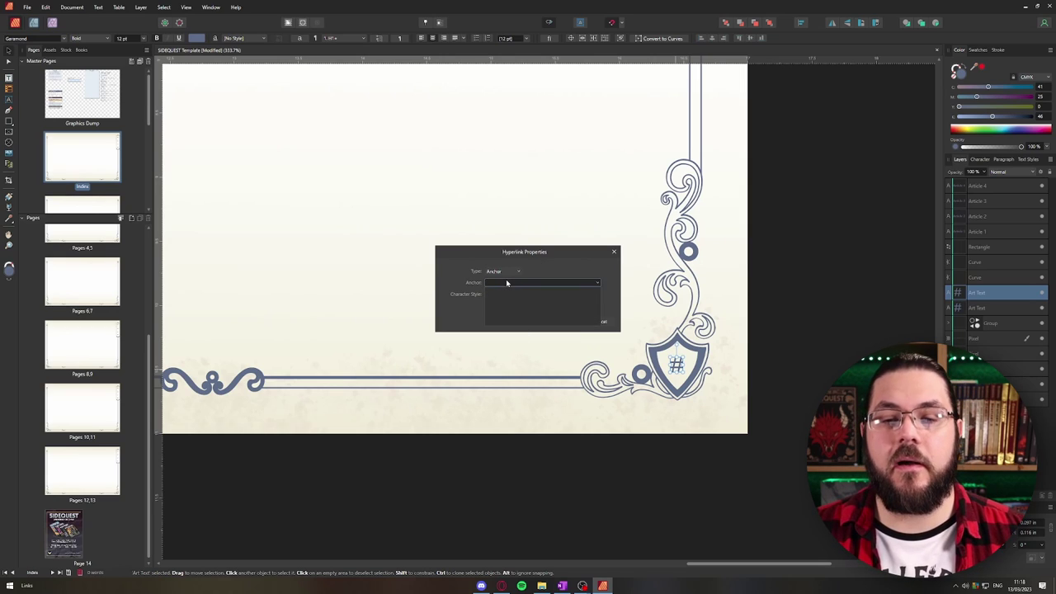
pyautogui.click(508, 270)
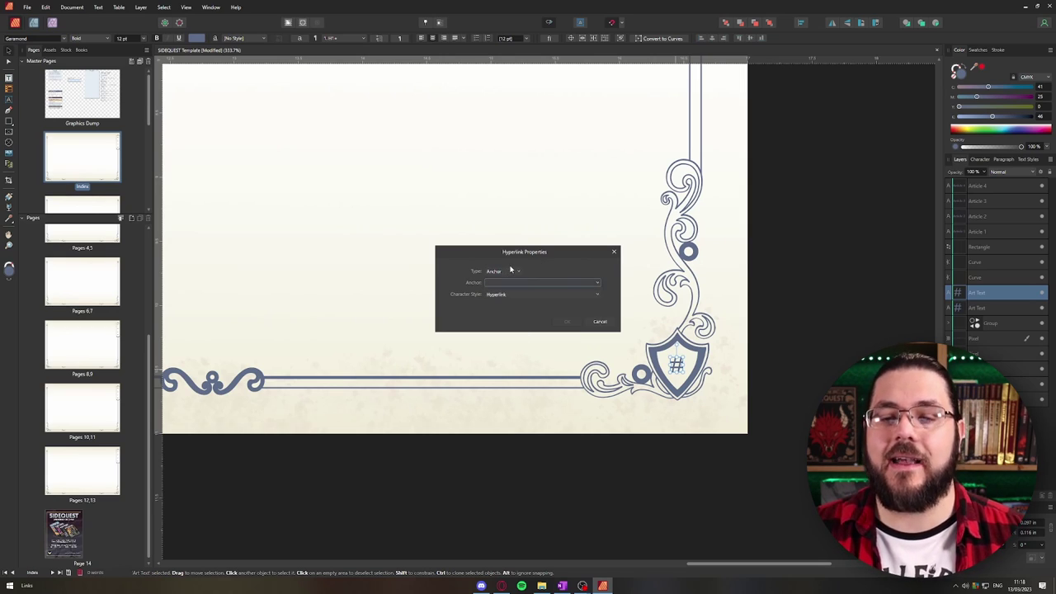
pyautogui.click(602, 320)
# - Scroll down to bring the empty SIDEQUEST cover on Page 1 into view
pyautogui.scroll(-5, 524, 324)
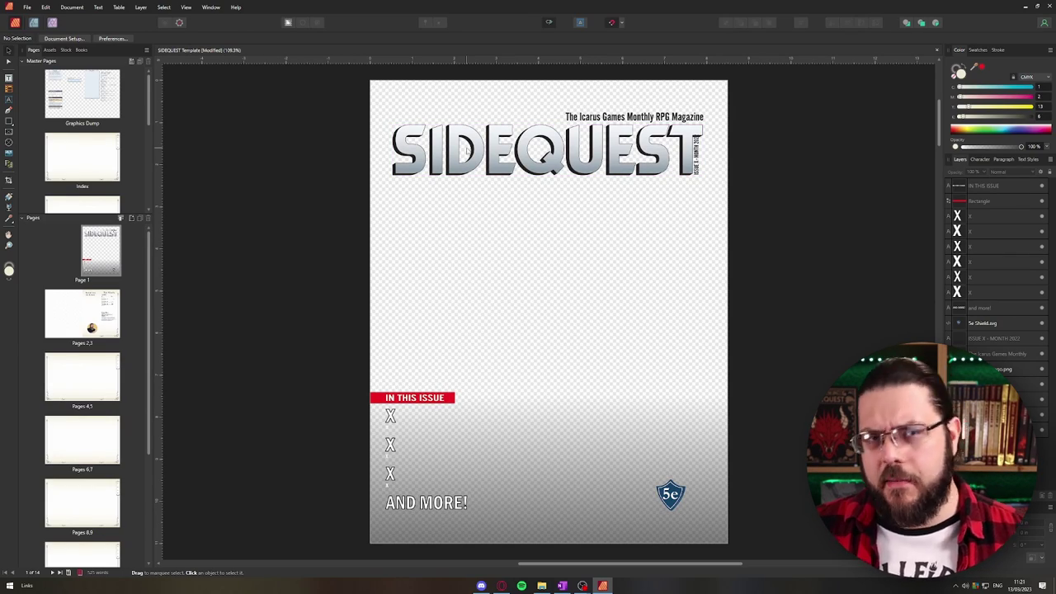
# - In File Explorer, open the stock artist's art folder and then its Covers folder
pyautogui.hotkey('alt', 'Tab')
pyautogui.doubleClick(259, 107)
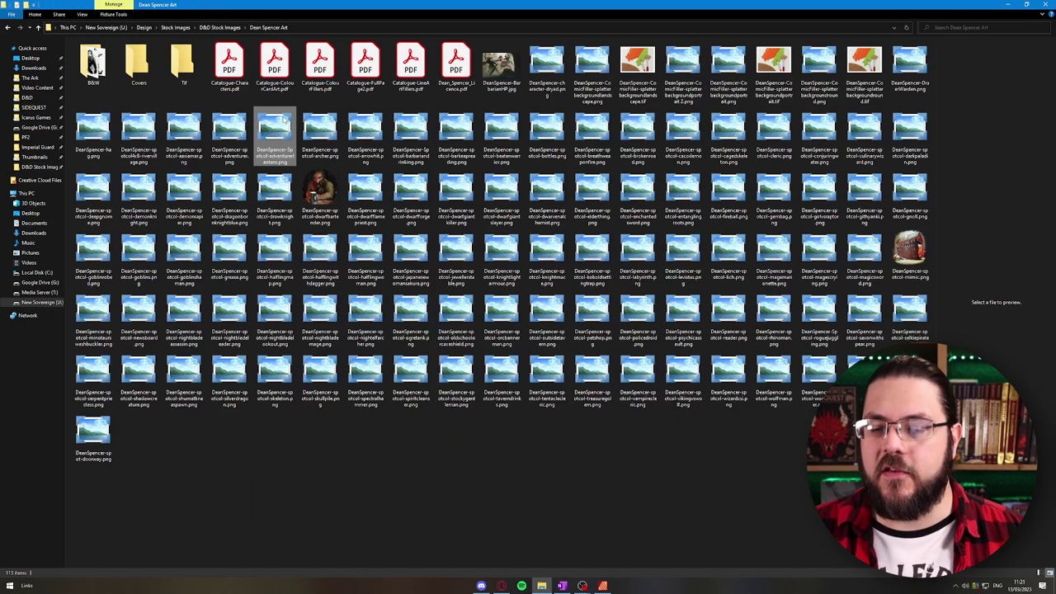
pyautogui.doubleClick(153, 76)
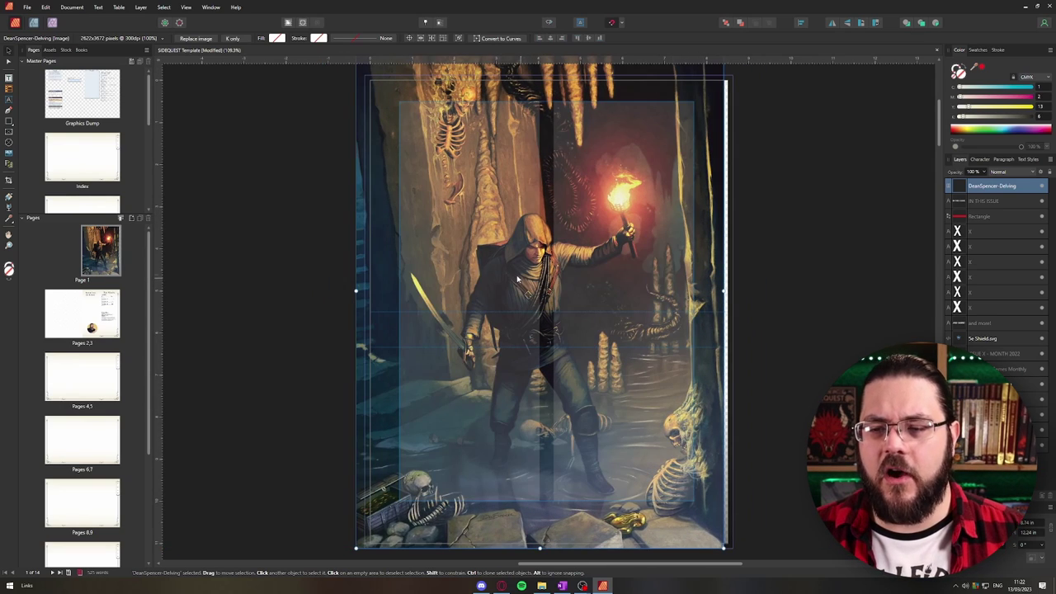
# - Nudge the Delving artwork into position and scale it up to fill the whole cover
pyautogui.scroll(-3, 582, 283)
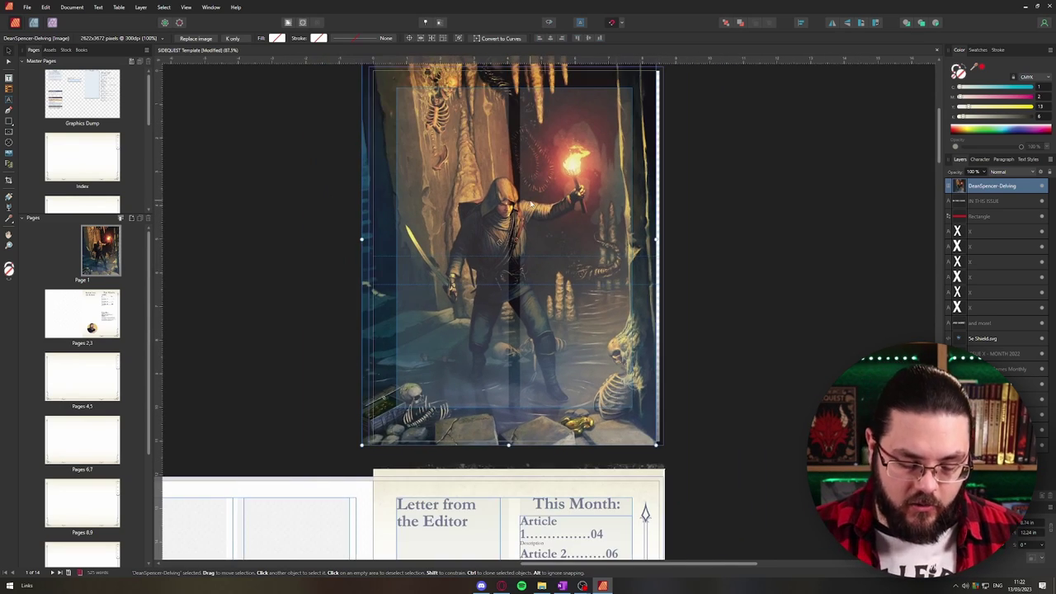
pyautogui.moveTo(545, 199); pyautogui.dragTo(551, 199)
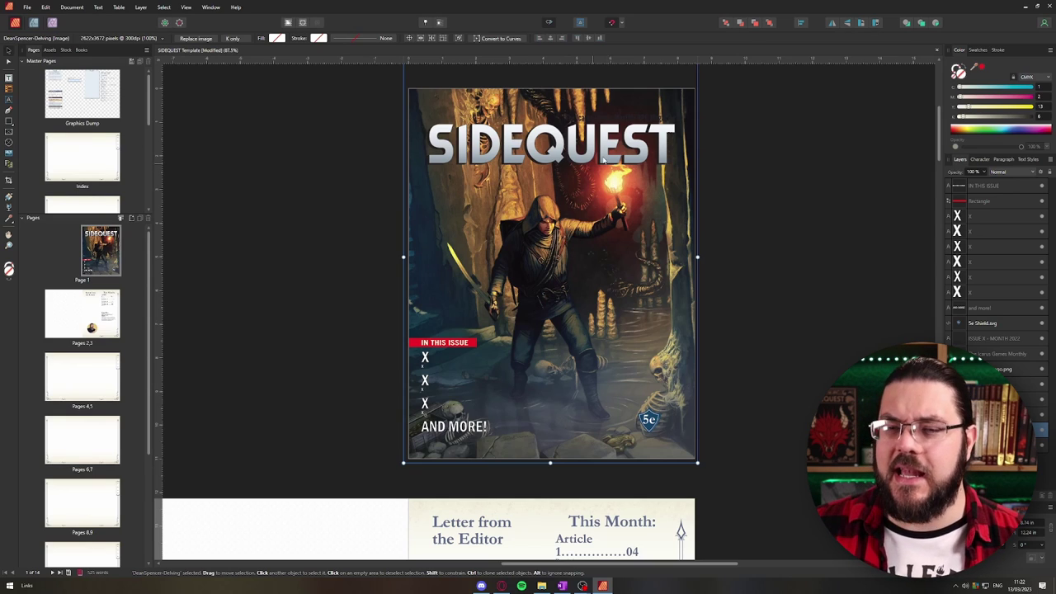
pyautogui.scroll(3, 620, 159)
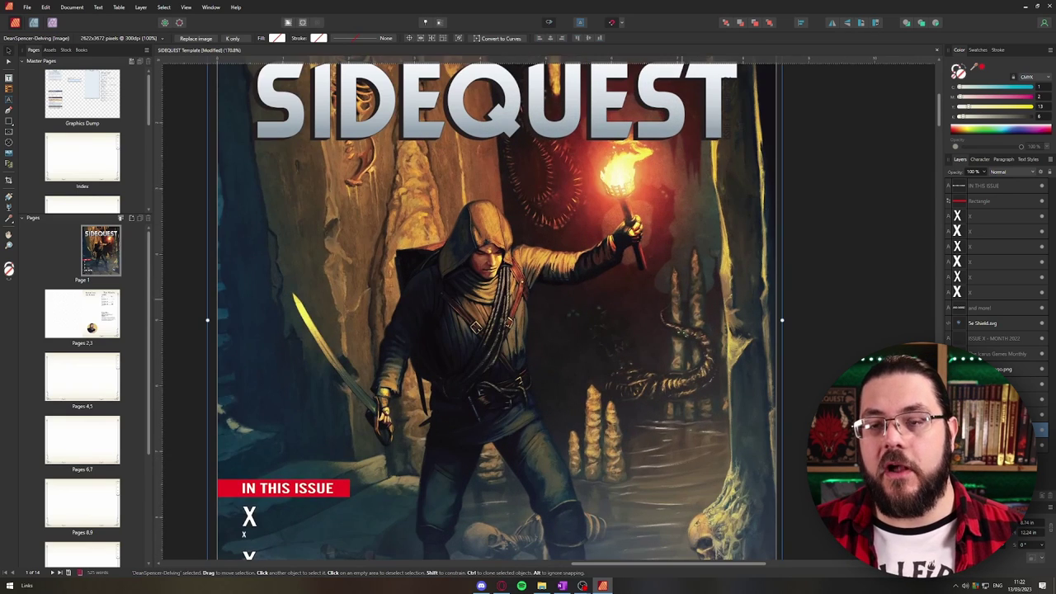
pyautogui.scroll(1, 705, 274)
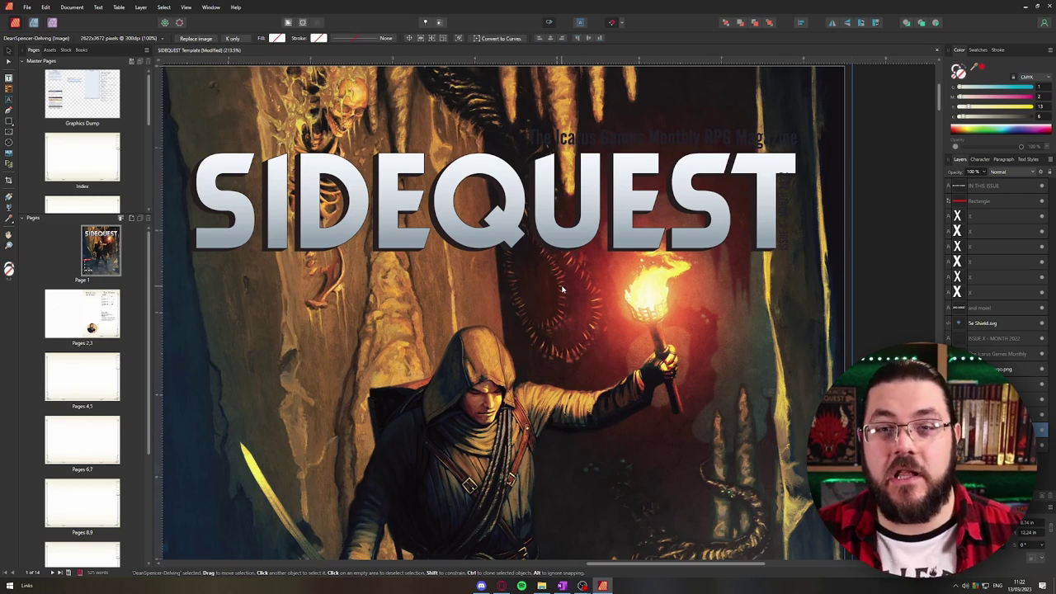
pyautogui.scroll(-4, 564, 288)
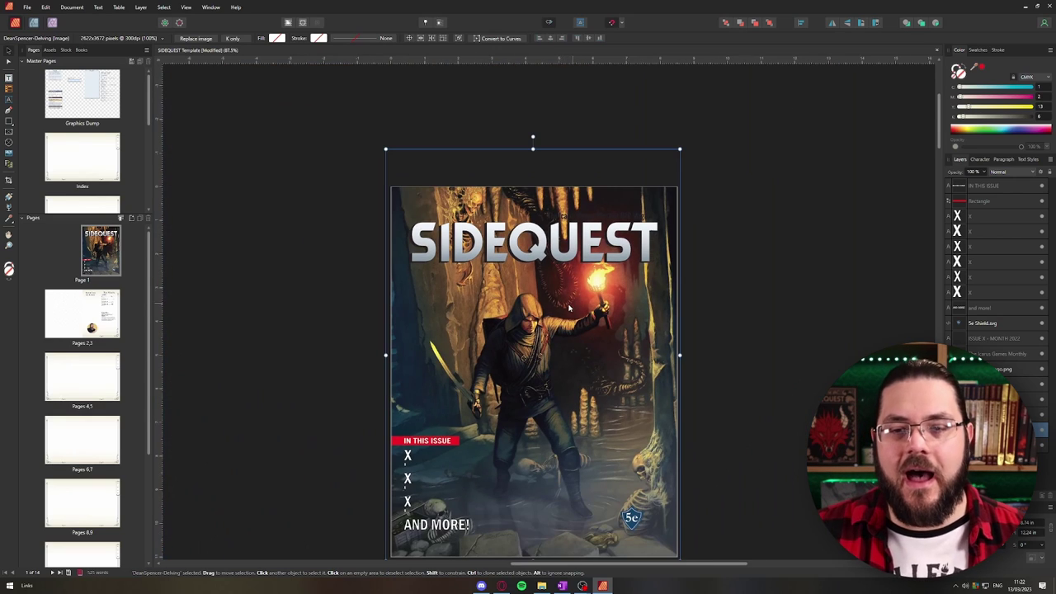
pyautogui.moveTo(680, 149); pyautogui.dragTo(744, 66)
pyautogui.scroll(-1, 589, 335)
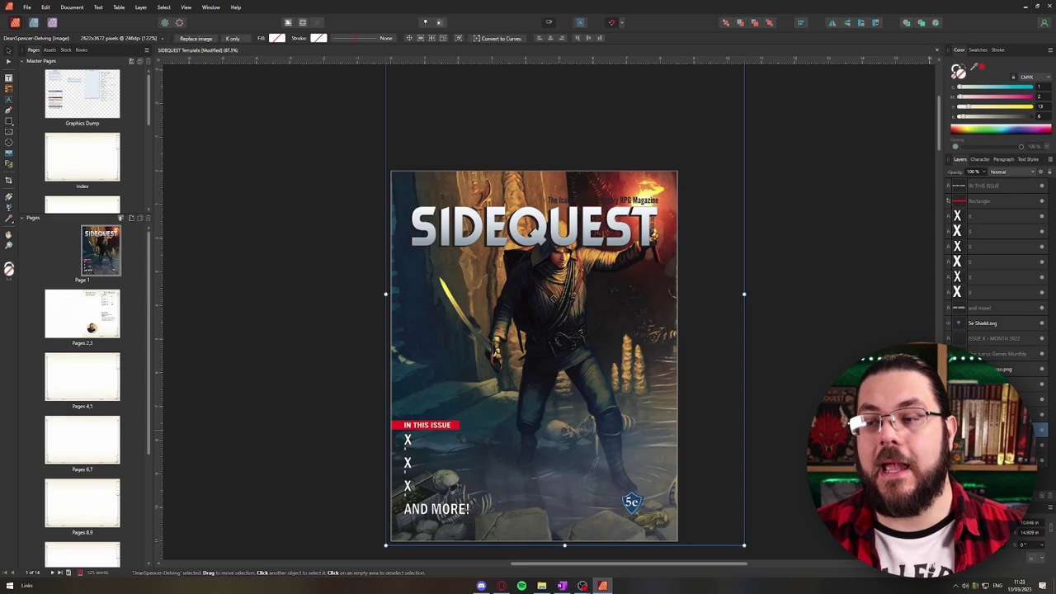
# - Move the artwork above the cover text and crop it to a horizontal strip over the title
pyautogui.moveTo(1035, 429); pyautogui.dragTo(963, 183)
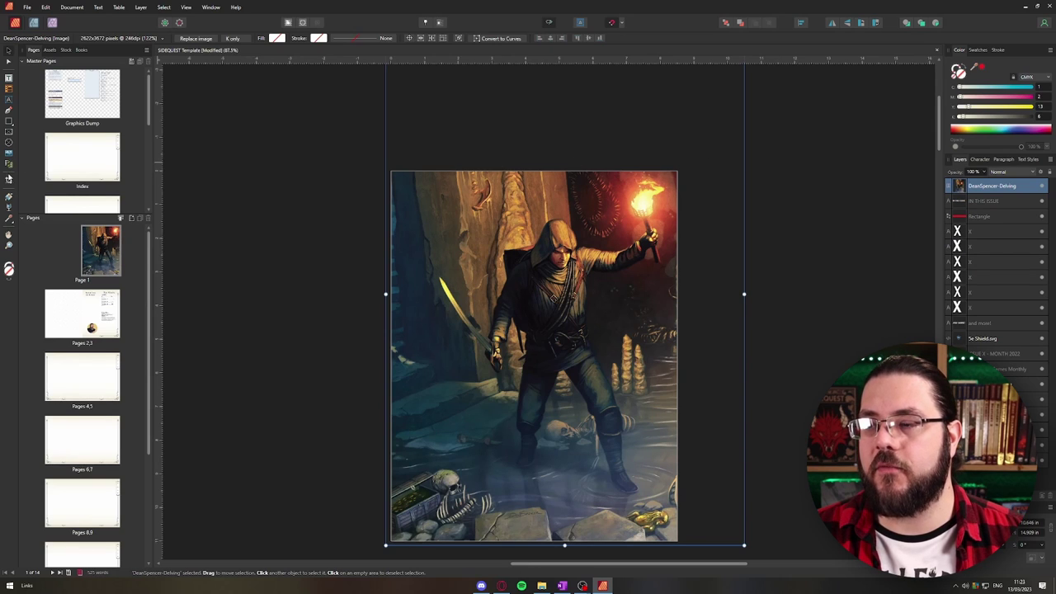
pyautogui.click(9, 178)
pyautogui.scroll(-2, 577, 182)
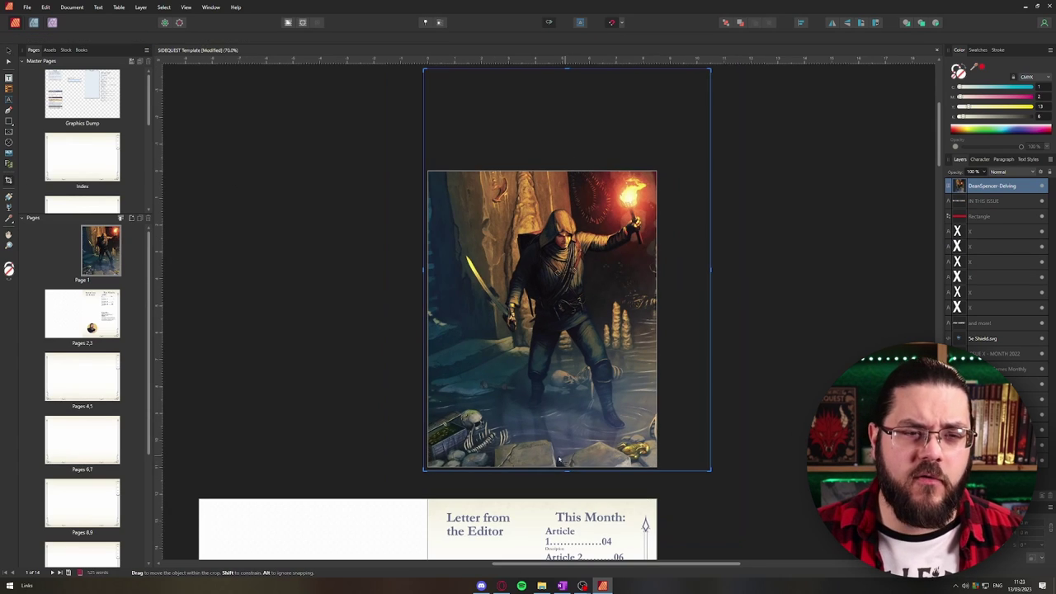
pyautogui.moveTo(566, 472); pyautogui.dragTo(578, 232)
pyautogui.moveTo(568, 70); pyautogui.dragTo(577, 200)
# - Narrow the crop to the area around the hood and reselect the cropped strip
pyautogui.scroll(4, 579, 200)
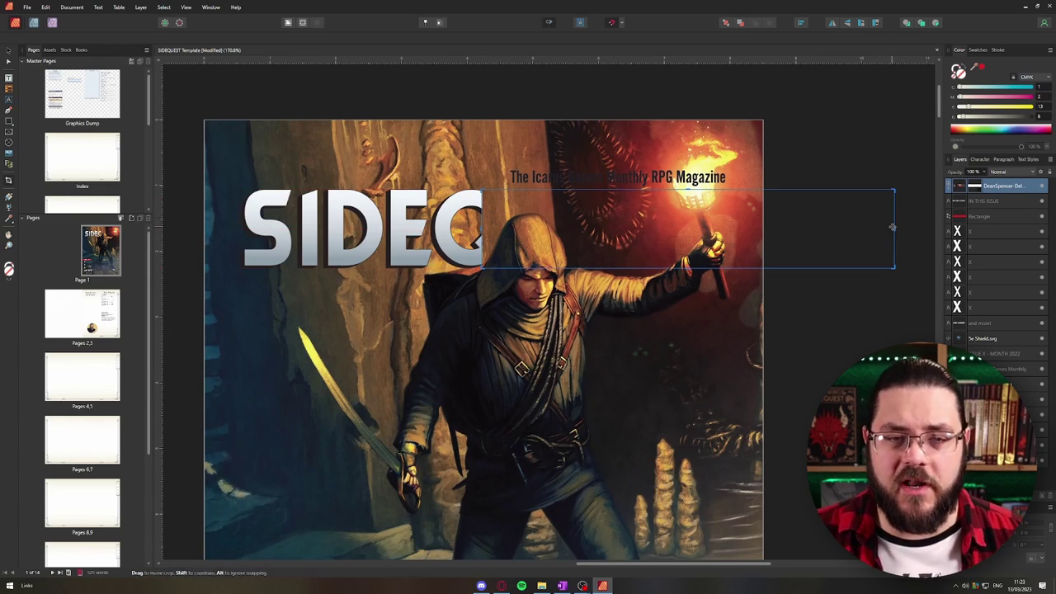
pyautogui.moveTo(892, 227); pyautogui.dragTo(570, 229)
pyautogui.press('v')
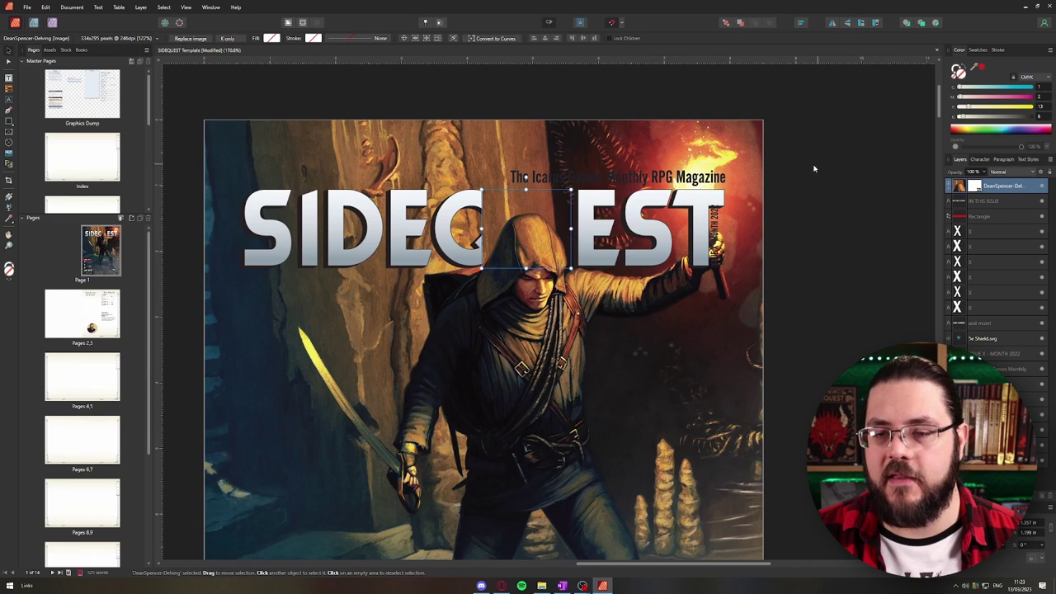
pyautogui.click(786, 176)
pyautogui.click(498, 228)
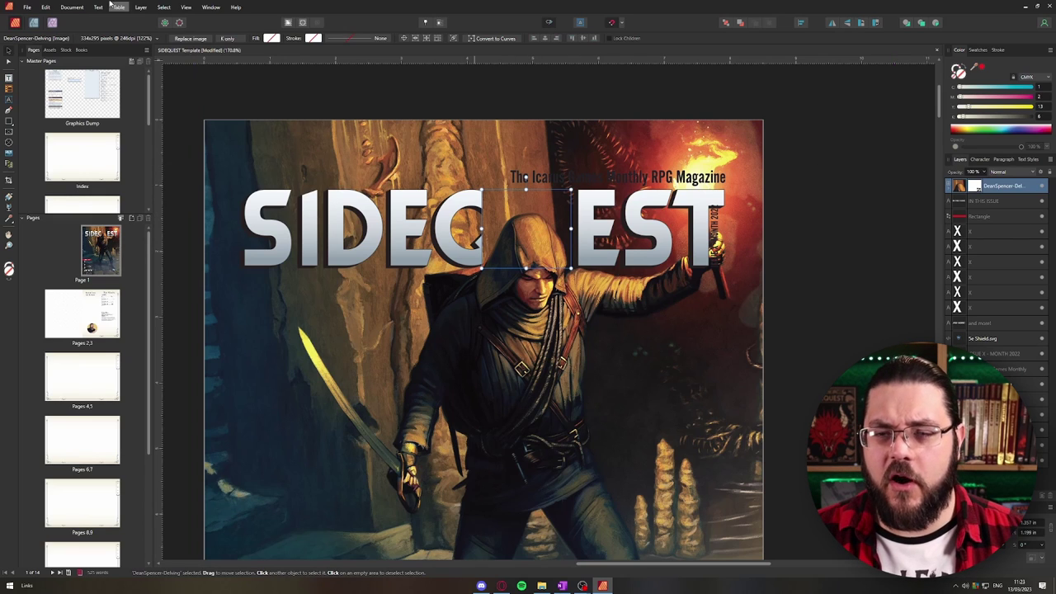
# - In the Photo persona, erase the part of the strip covering the Q with the Erase Brush
pyautogui.hotkey('ctrl', '3')
pyautogui.press('e')
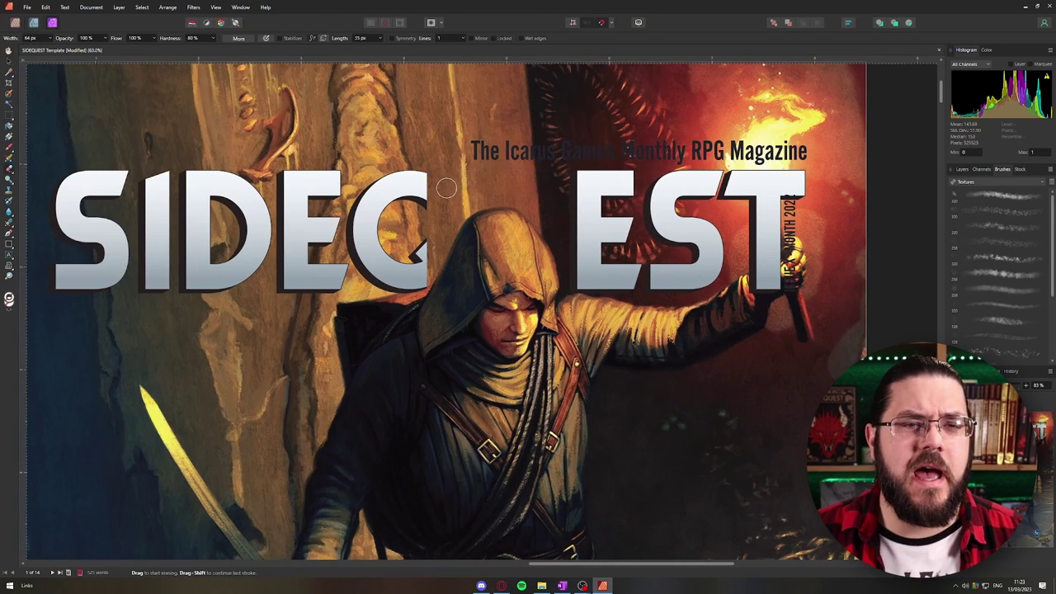
pyautogui.scroll(2, 452, 188)
pyautogui.moveTo(457, 190)
pyautogui.mouseDown()
pyautogui.moveTo(438, 206)
pyautogui.moveTo(450, 231)
pyautogui.moveTo(420, 264)
pyautogui.moveTo(430, 298)
pyautogui.moveTo(470, 222)
pyautogui.moveTo(540, 202)
pyautogui.moveTo(594, 241)
pyautogui.moveTo(639, 330)
pyautogui.moveTo(577, 198)
pyautogui.moveTo(694, 198)
pyautogui.moveTo(507, 188)
pyautogui.mouseUp()
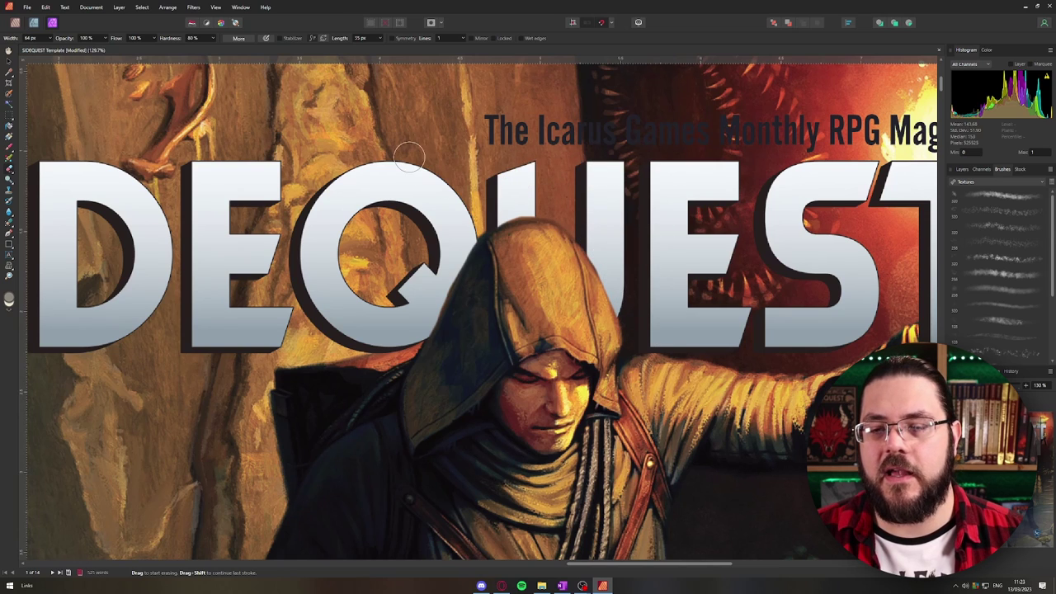
# - Return to the Publisher persona and undo back to the full artwork behind an unobstructed title
pyautogui.hotkey('ctrl', '0')
pyautogui.press('v')
pyautogui.click(15, 23)
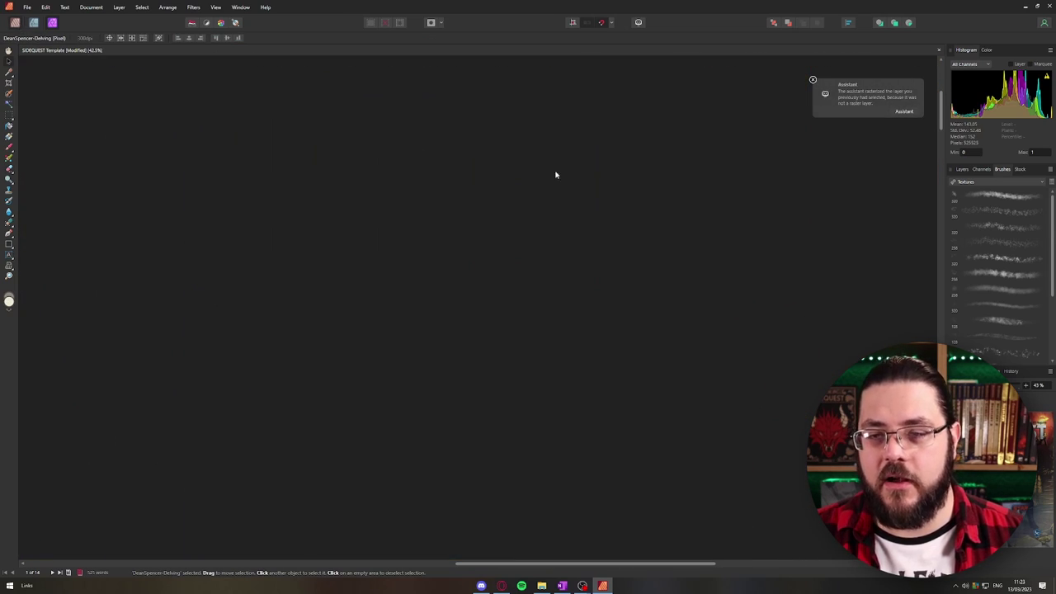
pyautogui.click(789, 233)
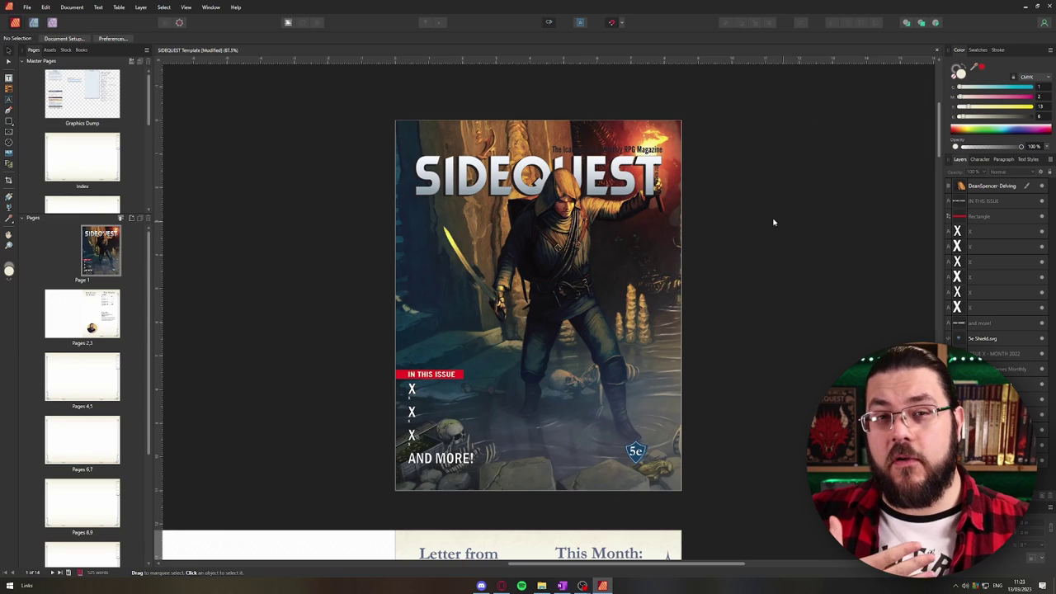
pyautogui.hotkey('ctrl', 'z')
pyautogui.hotkey('ctrl', 'z')
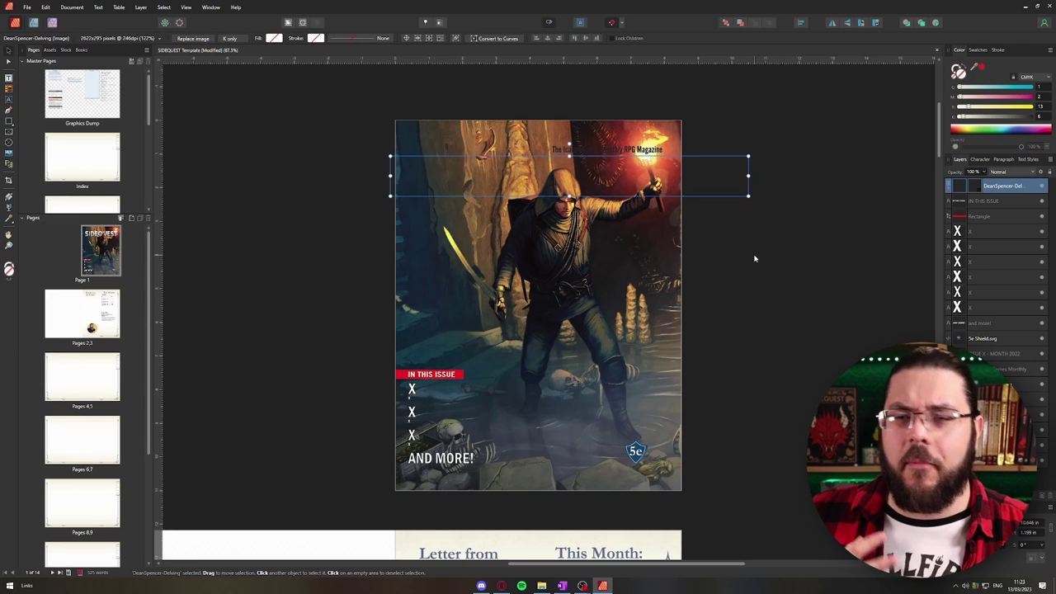
pyautogui.hotkey('ctrl', 'shift', 'z')
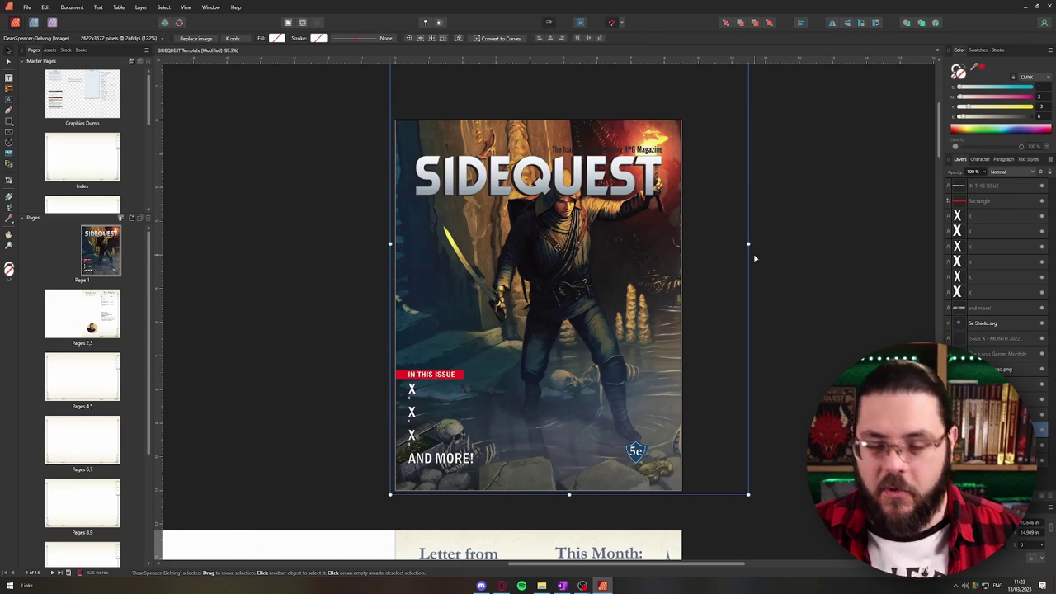
pyautogui.hotkey('ctrl', 'shift', 'z')
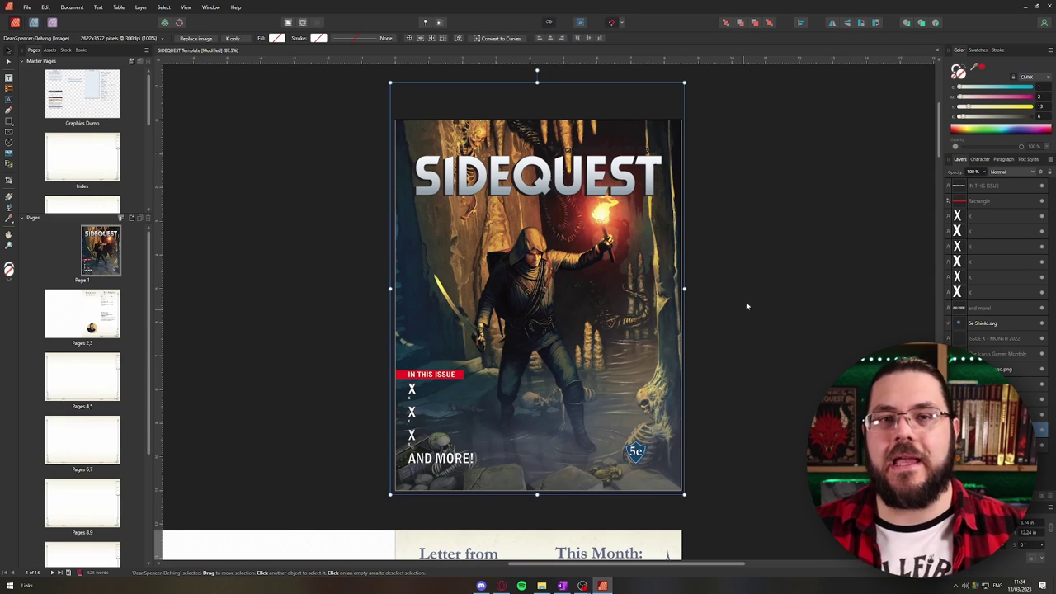
pyautogui.click(816, 307)
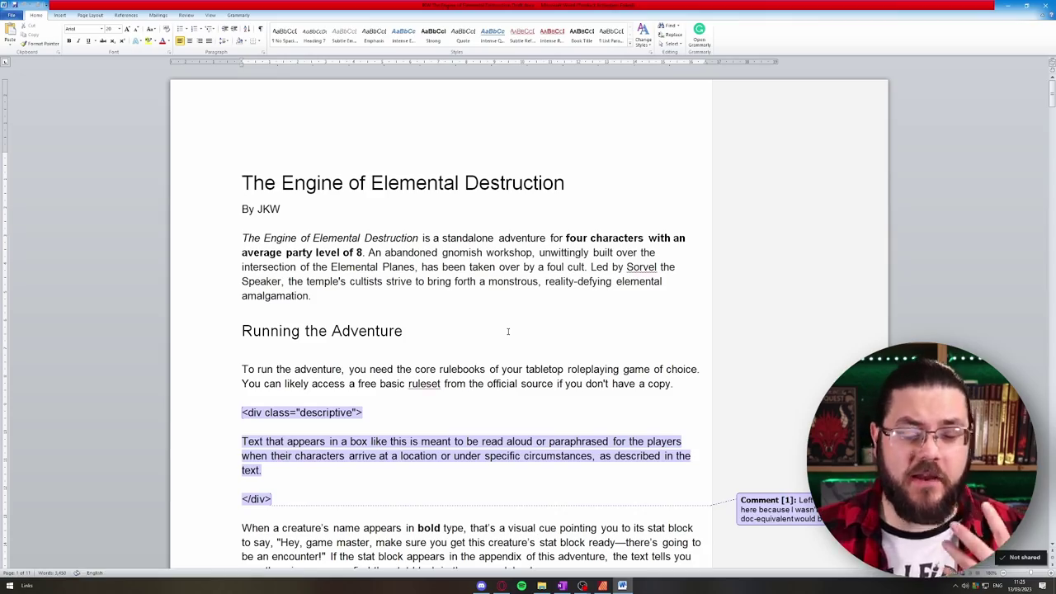
# - Select all of The Engine of Elemental Destruction text in Word and go back to Affinity Publisher
pyautogui.hotkey('ctrl', 'a')
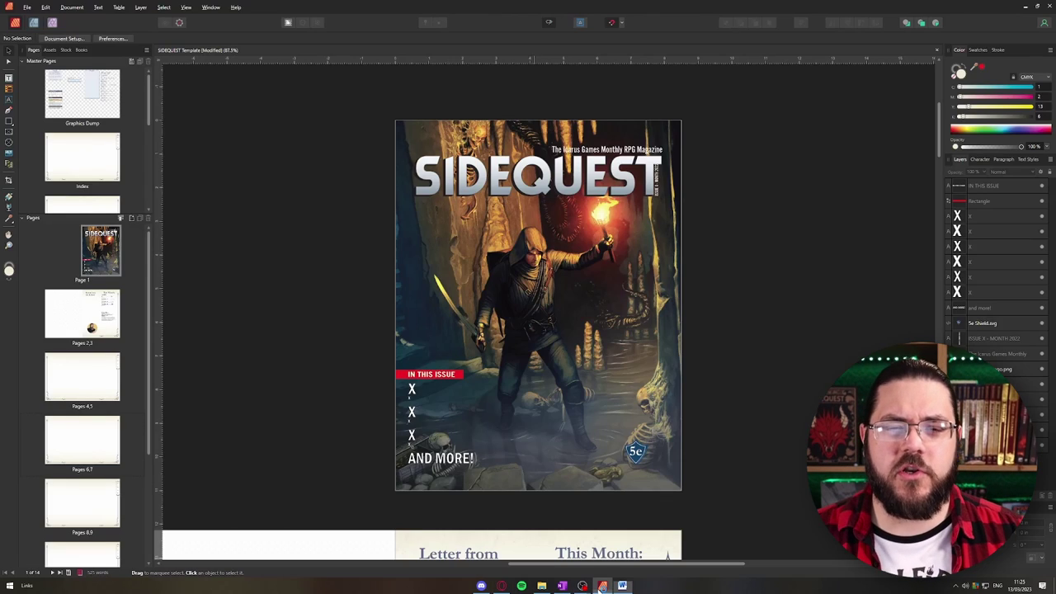
pyautogui.click(602, 586)
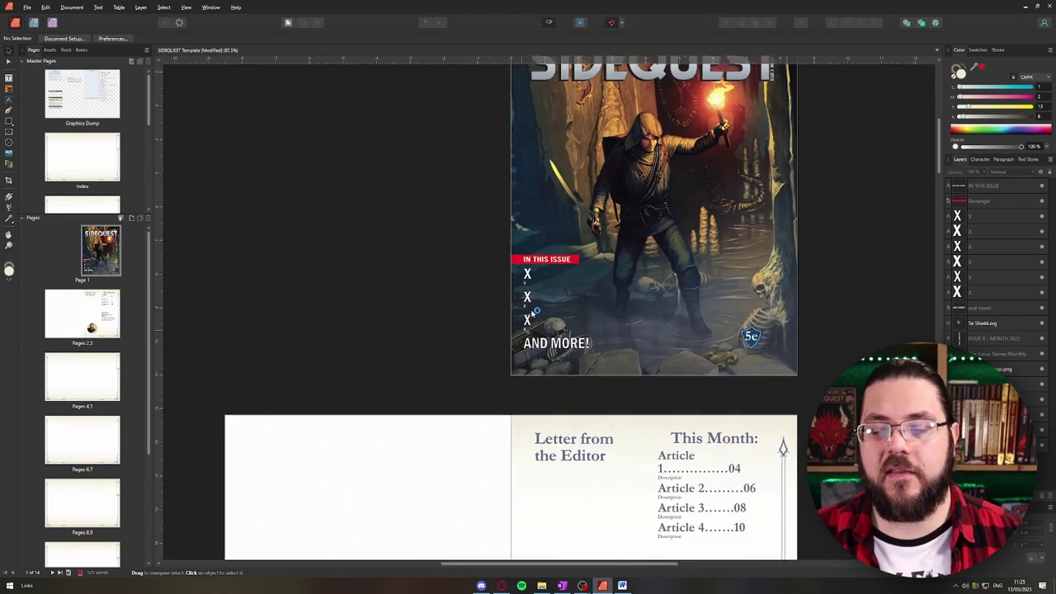
# - Open spread 4,5 and select the placed adventure story text frame
pyautogui.scroll(-5, 405, 458)
pyautogui.scroll(-6, 511, 500)
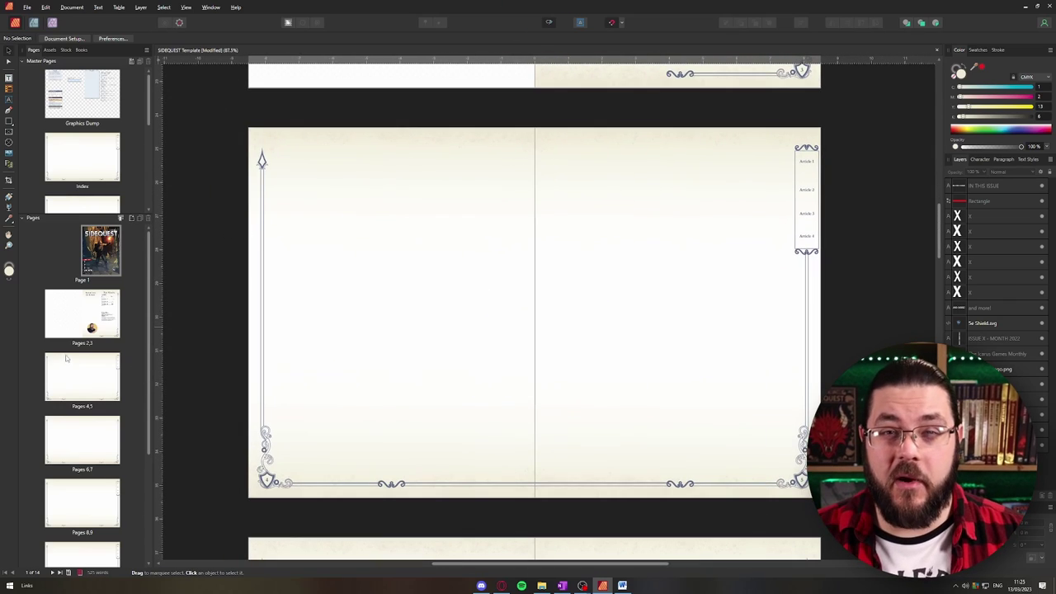
pyautogui.doubleClick(77, 378)
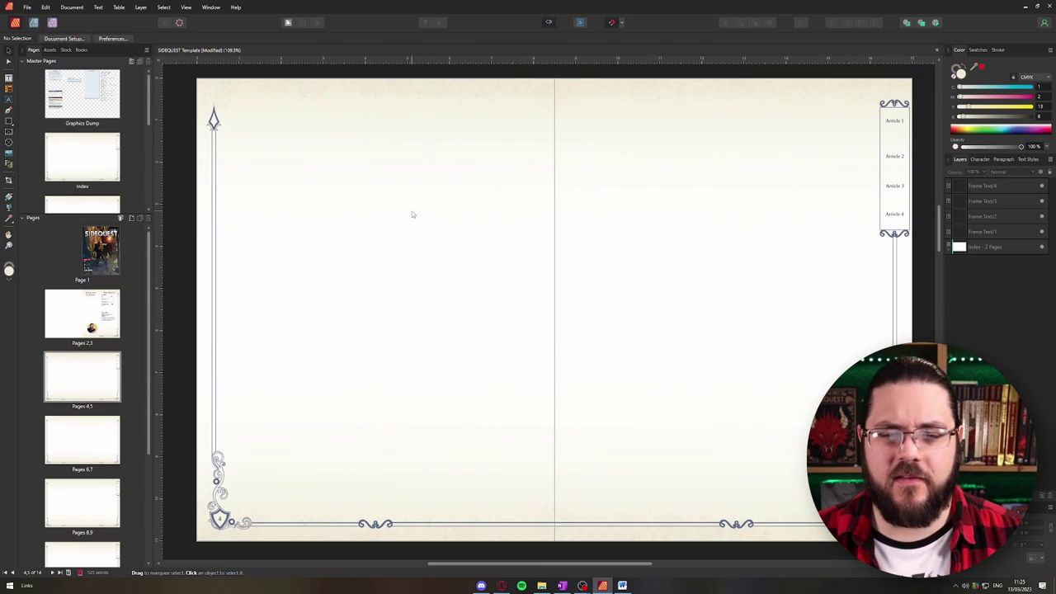
pyautogui.scroll(-5, 410, 212)
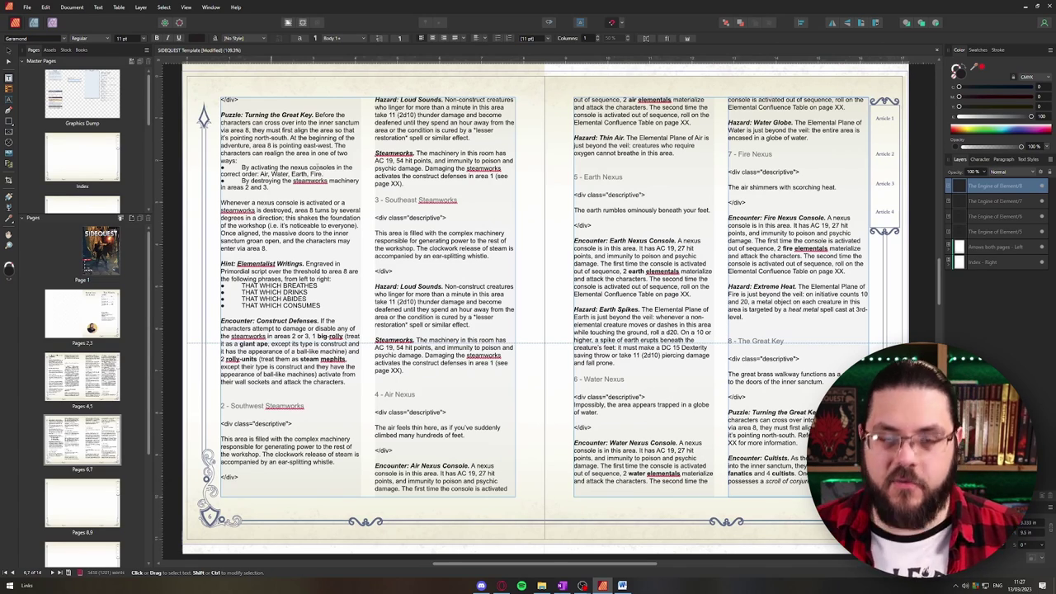
pyautogui.click(402, 185)
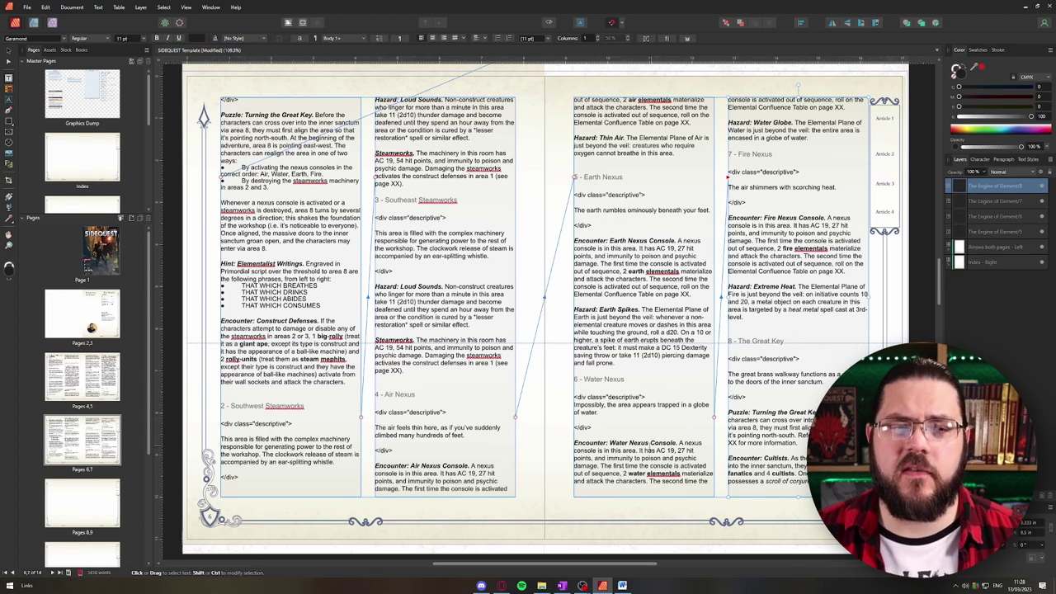
pyautogui.press('Escape')
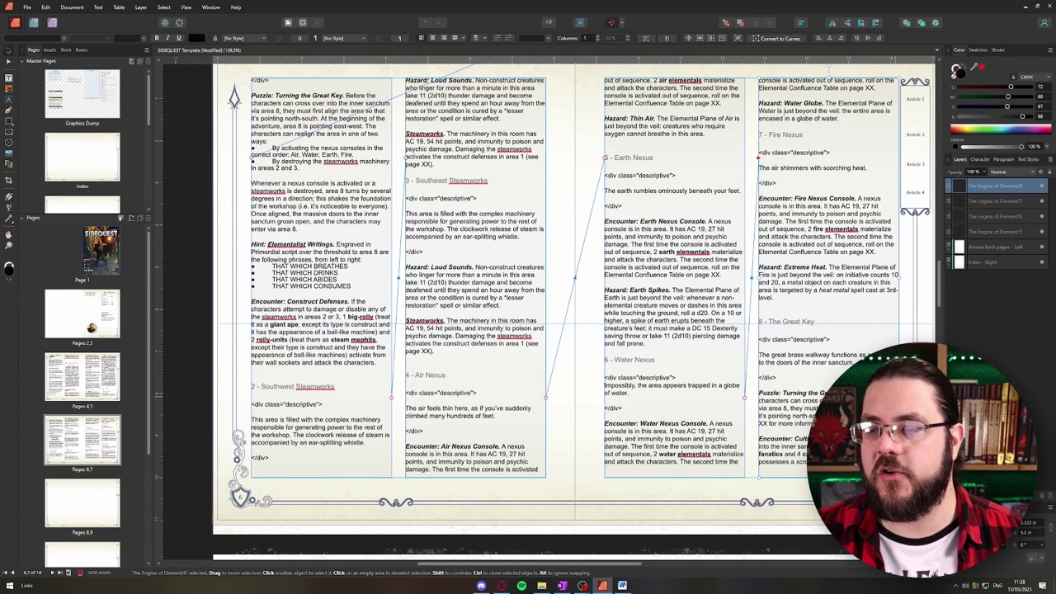
# - Flow the overflowing adventure text into the next page's frames
pyautogui.scroll(-3, 916, 247)
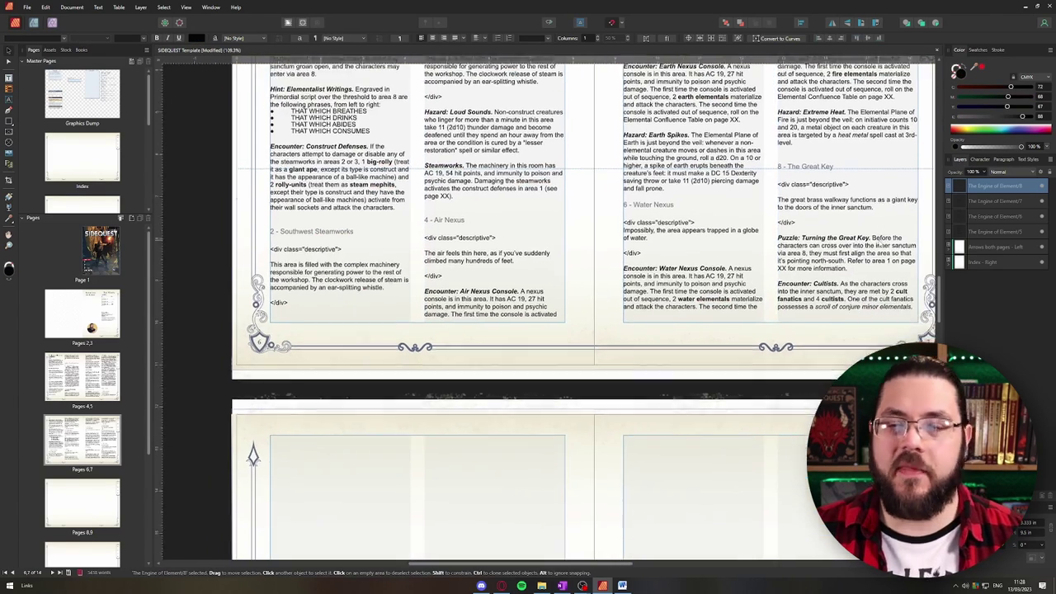
pyautogui.click(918, 246)
pyautogui.click(346, 501)
pyautogui.scroll(-6, 347, 501)
pyautogui.scroll(-5, 545, 314)
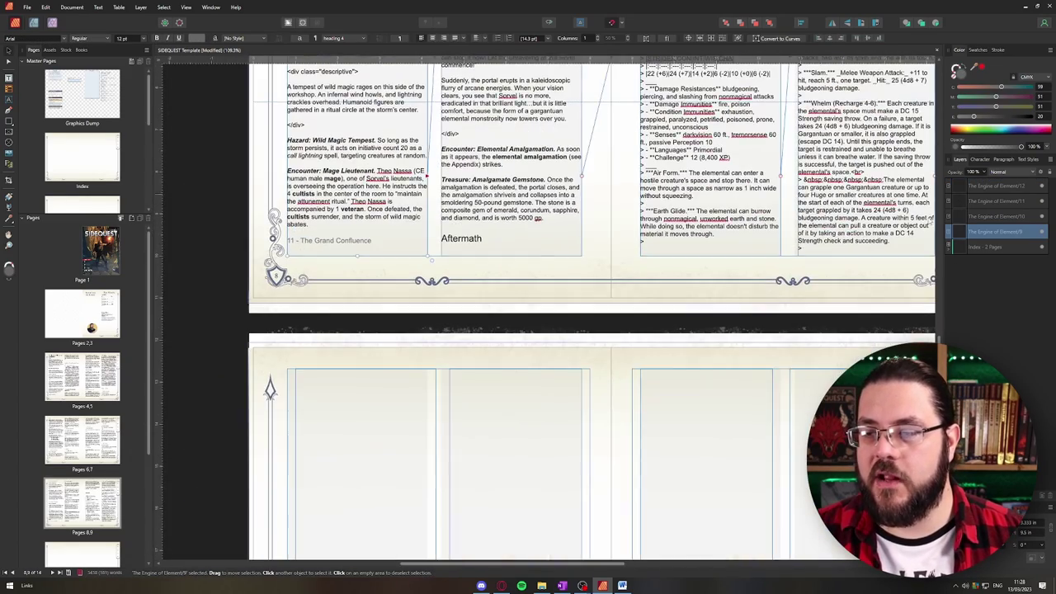
# - Continue flowing the remaining overflow text from the last frame into the following spread
pyautogui.click(894, 171)
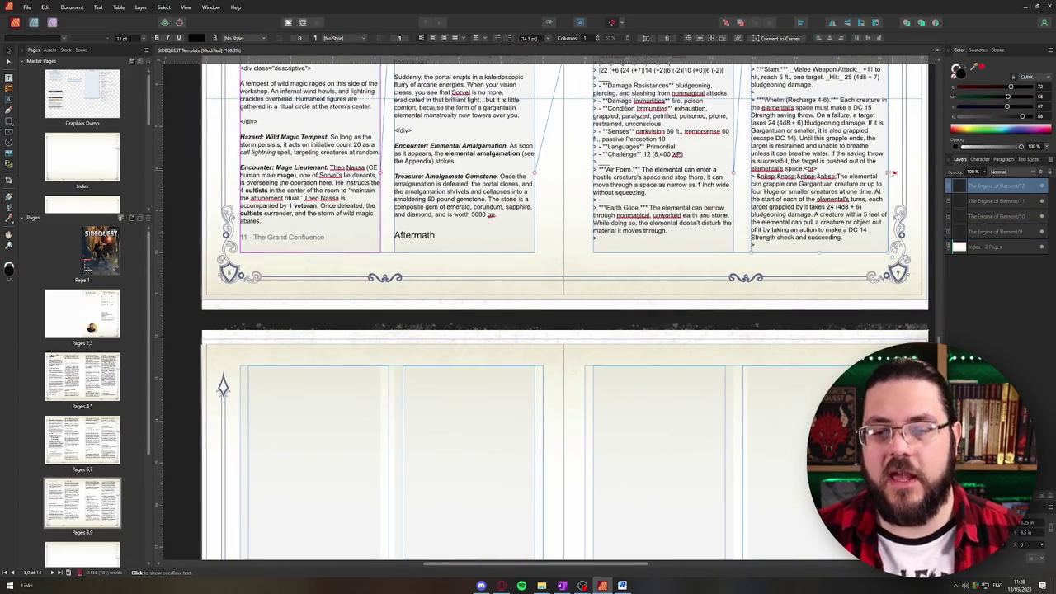
pyautogui.click(893, 171)
pyautogui.click(349, 417)
pyautogui.scroll(15, 420, 421)
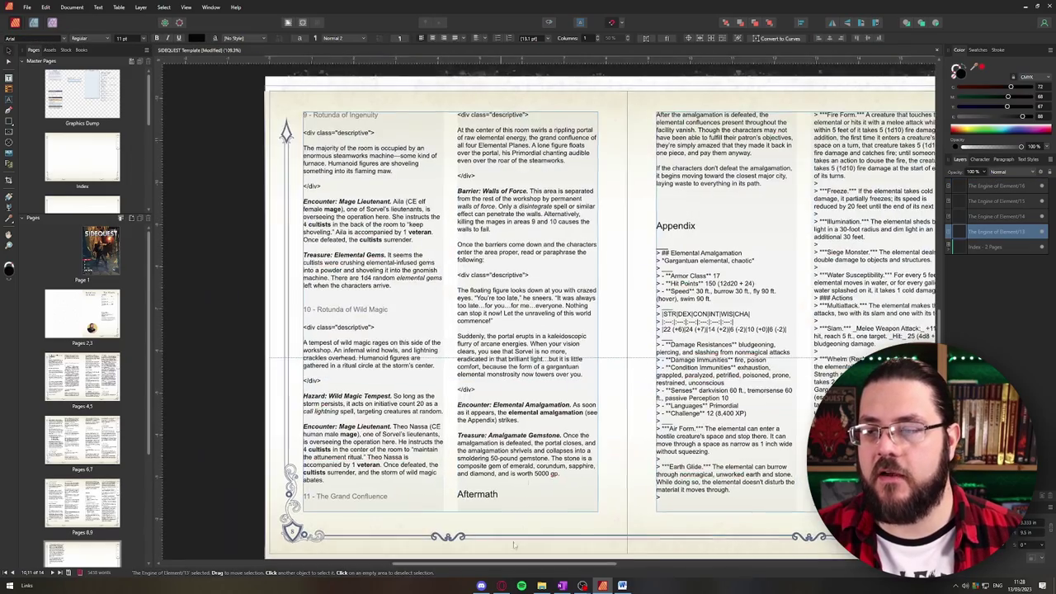
pyautogui.scroll(2, 533, 510)
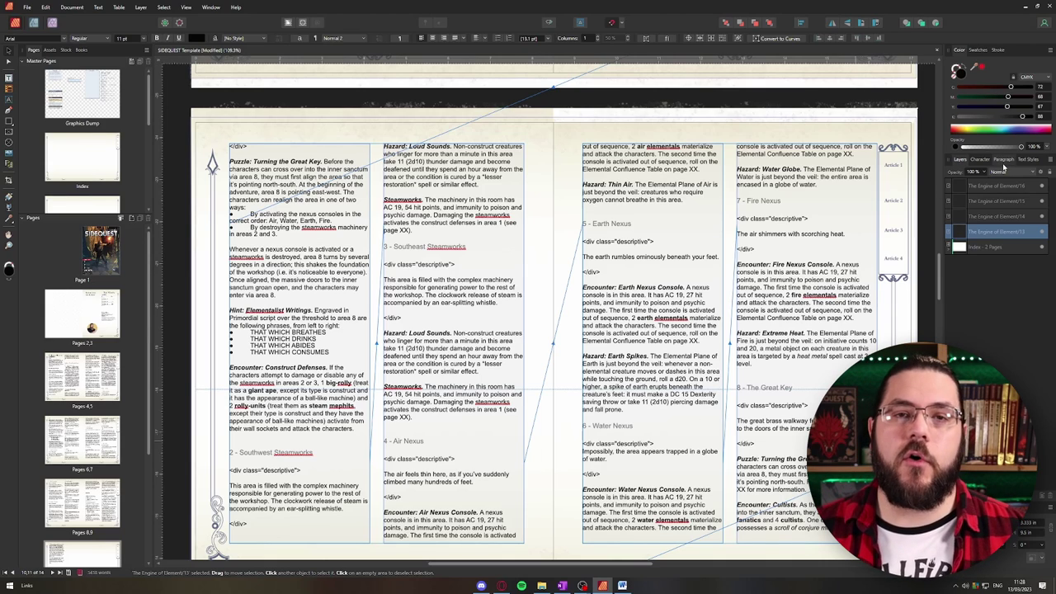
# - With the left text frame selected, edit the 5. First Paragraph text style and show its Font settings
pyautogui.click(357, 195)
pyautogui.click(1027, 161)
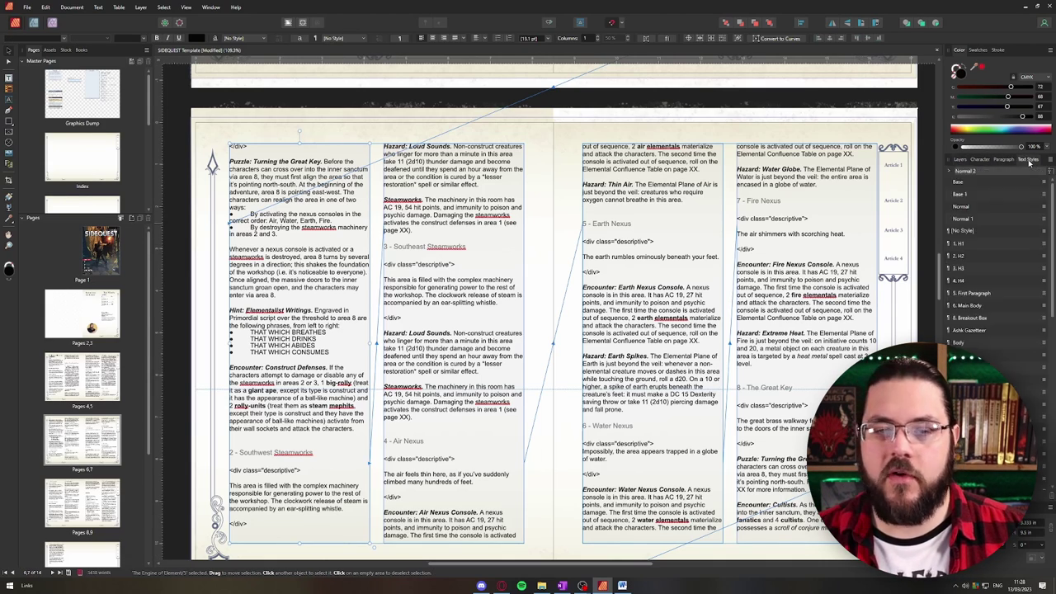
pyautogui.scroll(-2, 1004, 267)
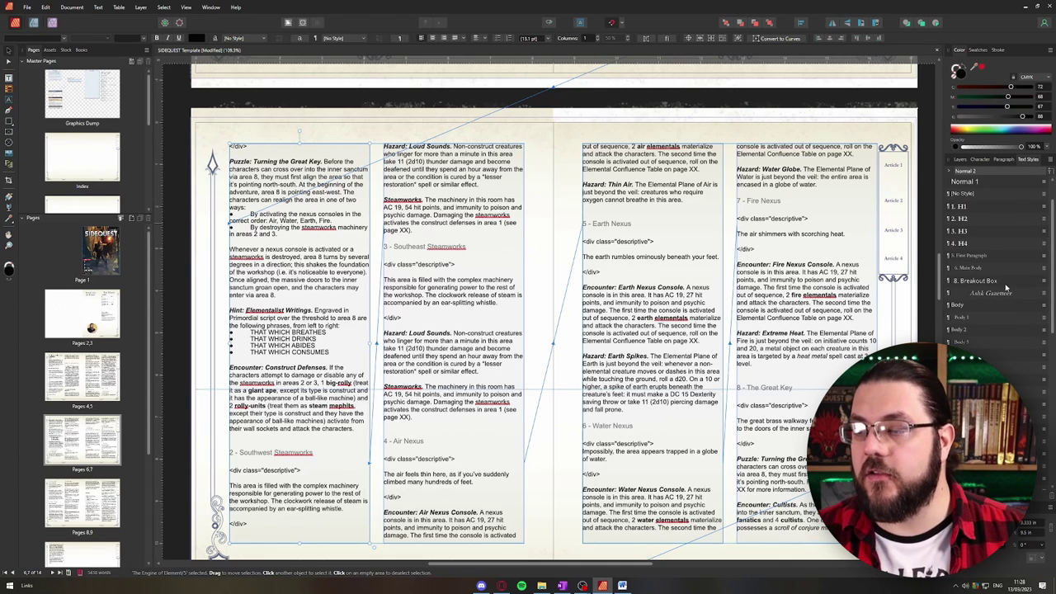
pyautogui.scroll(2, 1005, 288)
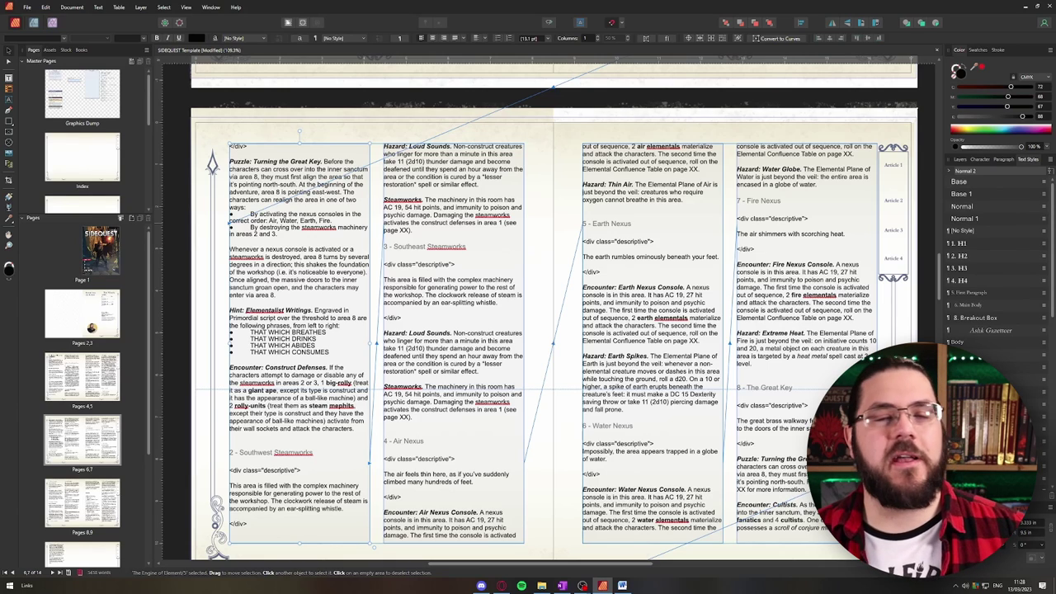
pyautogui.click(1044, 292)
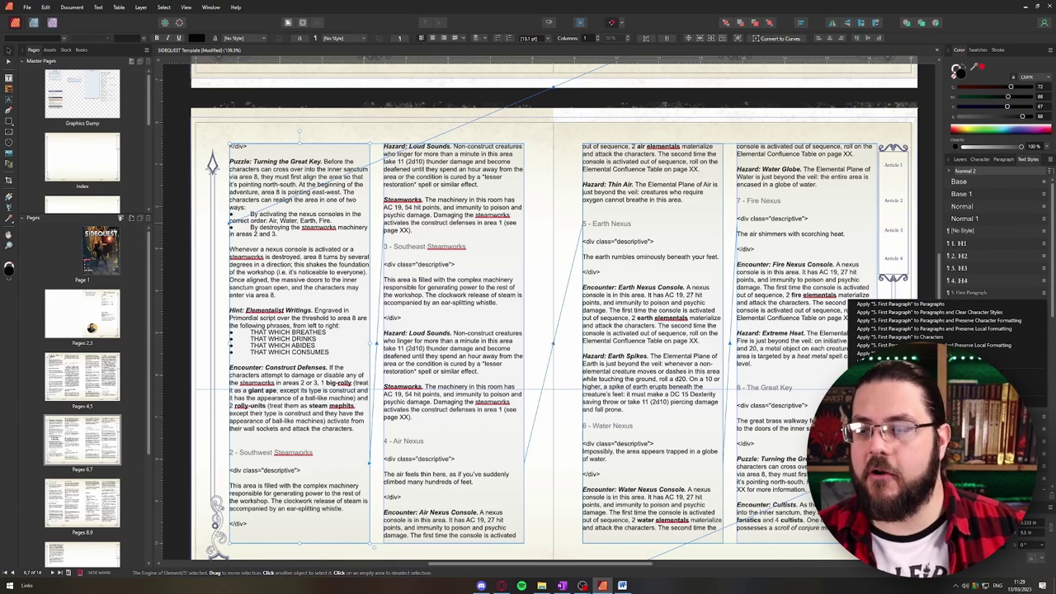
pyautogui.click(875, 361)
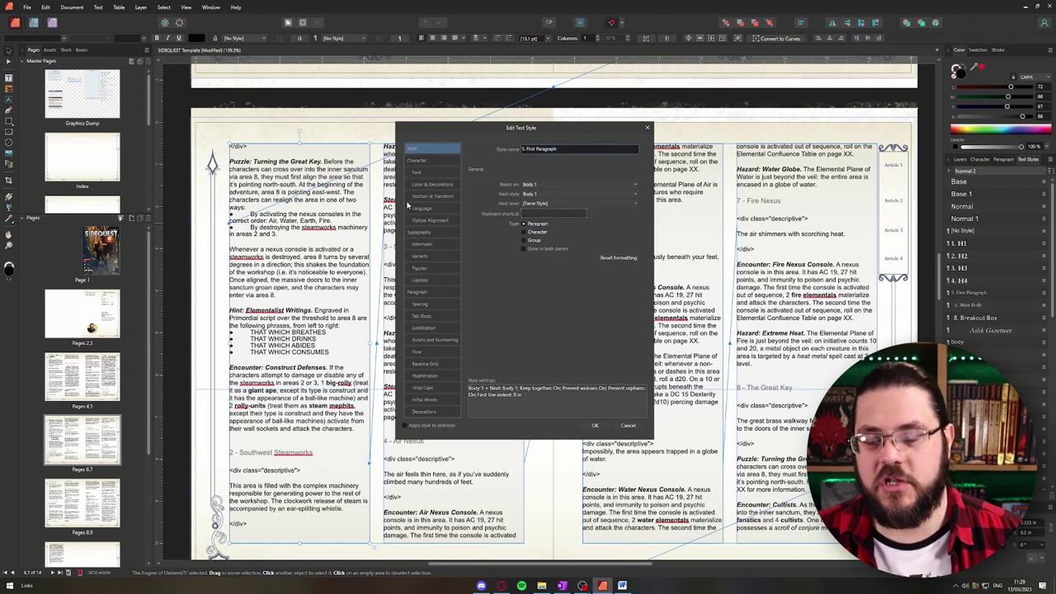
pyautogui.click(429, 172)
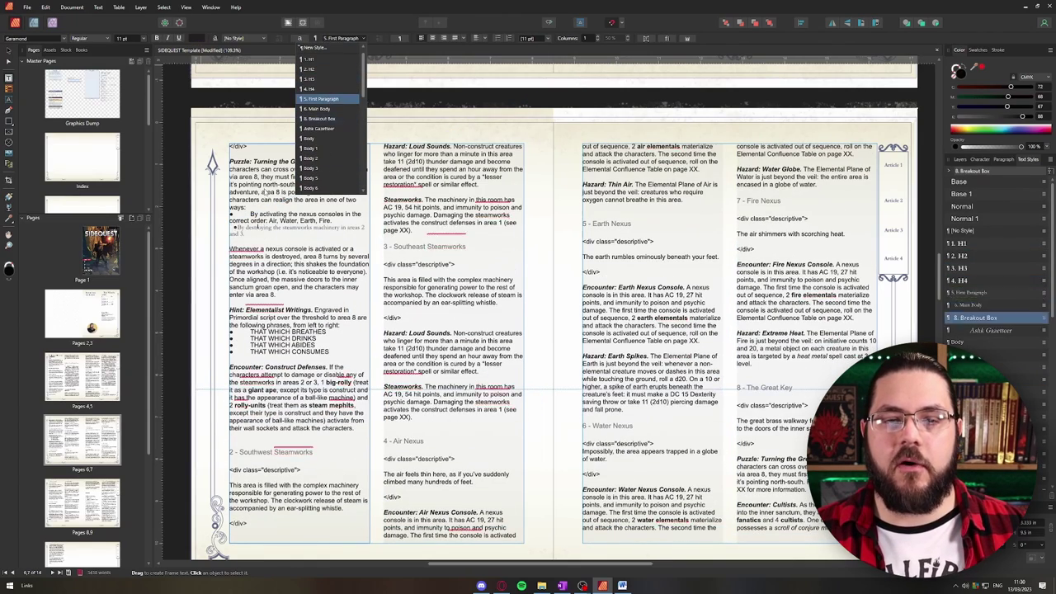
# - Select all of the adventure story text and apply the 5. First Paragraph style
pyautogui.click(321, 132)
pyautogui.hotkey('ctrl', 'a')
pyautogui.click(341, 38)
pyautogui.click(330, 107)
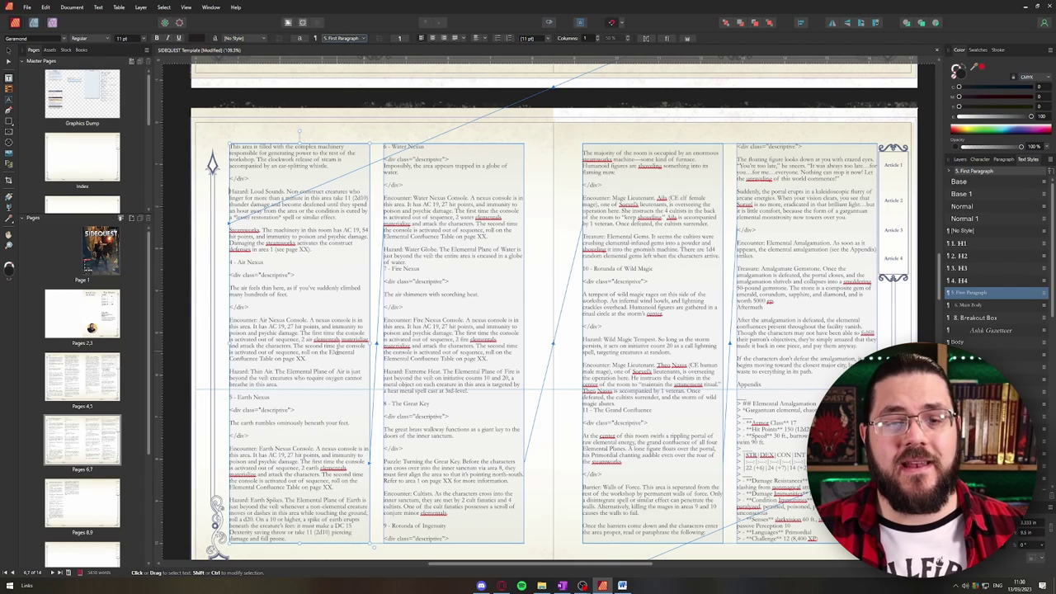
# - Return to the top of the pages 4–5 spread
pyautogui.scroll(5, 236, 203)
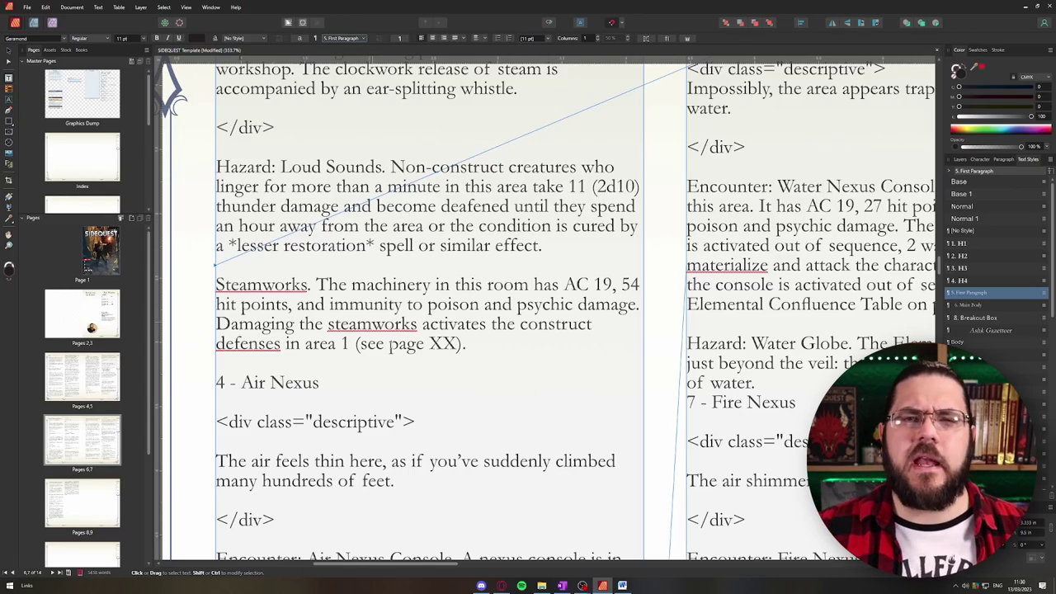
pyautogui.scroll(-4, 405, 355)
pyautogui.scroll(3, 353, 274)
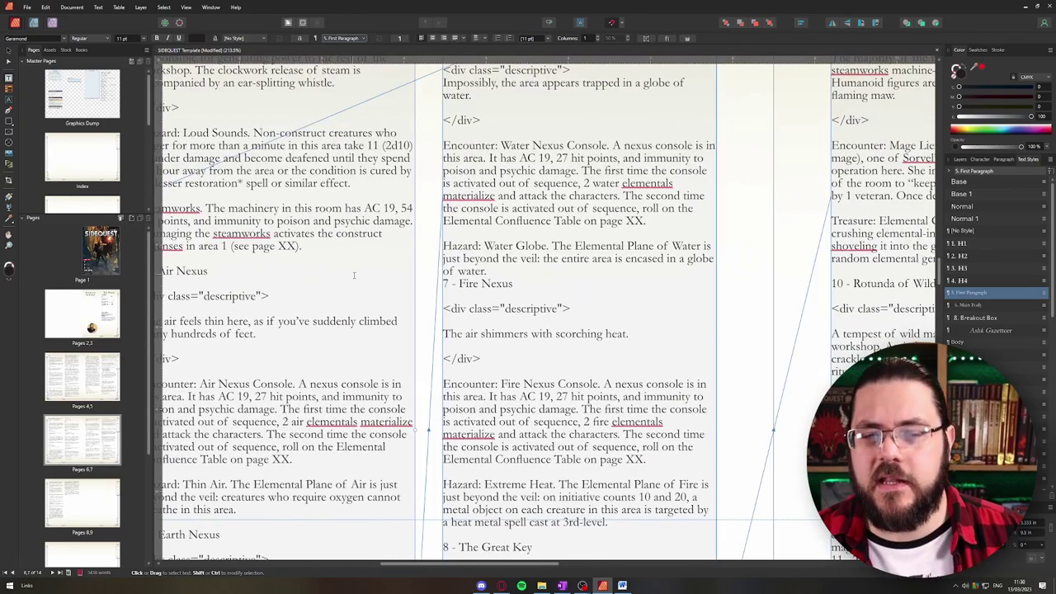
pyautogui.scroll(-2, 354, 275)
pyautogui.press('pageup')
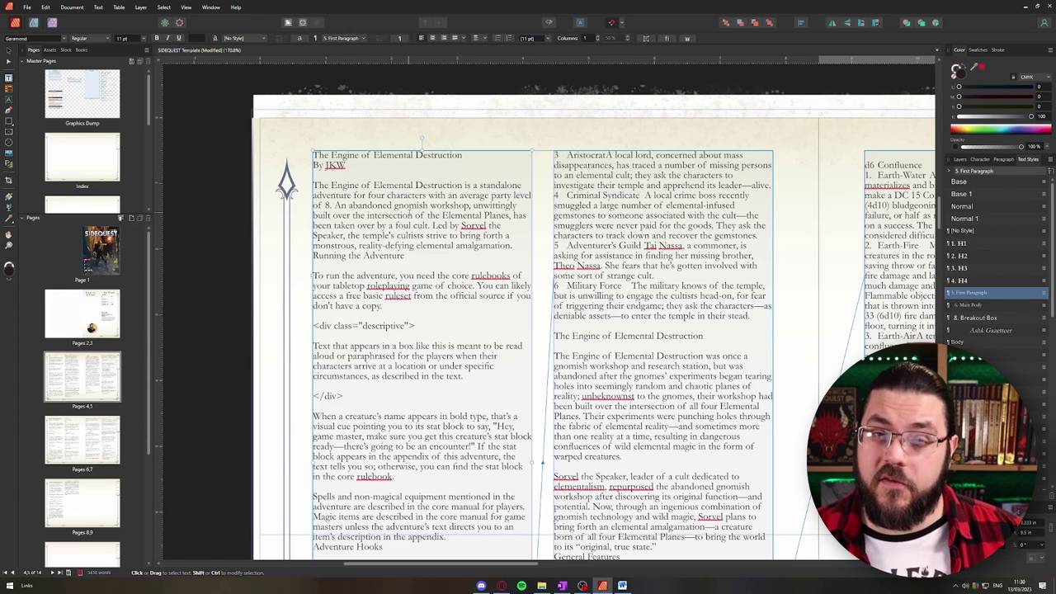
# - Make the adventure title line a 1. H1 heading
pyautogui.moveTo(463, 155); pyautogui.dragTo(302, 157)
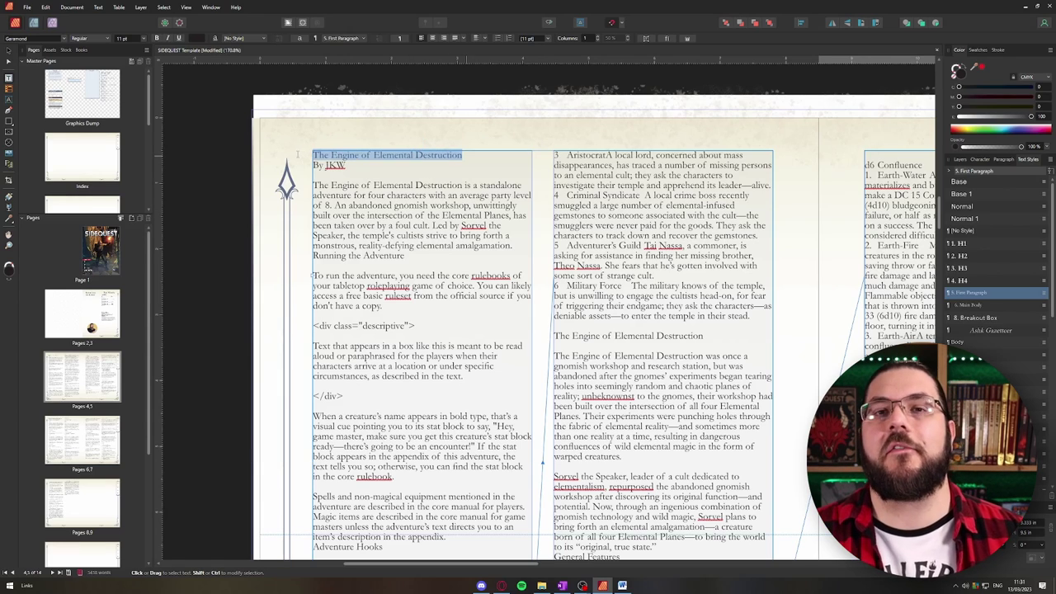
pyautogui.click(334, 38)
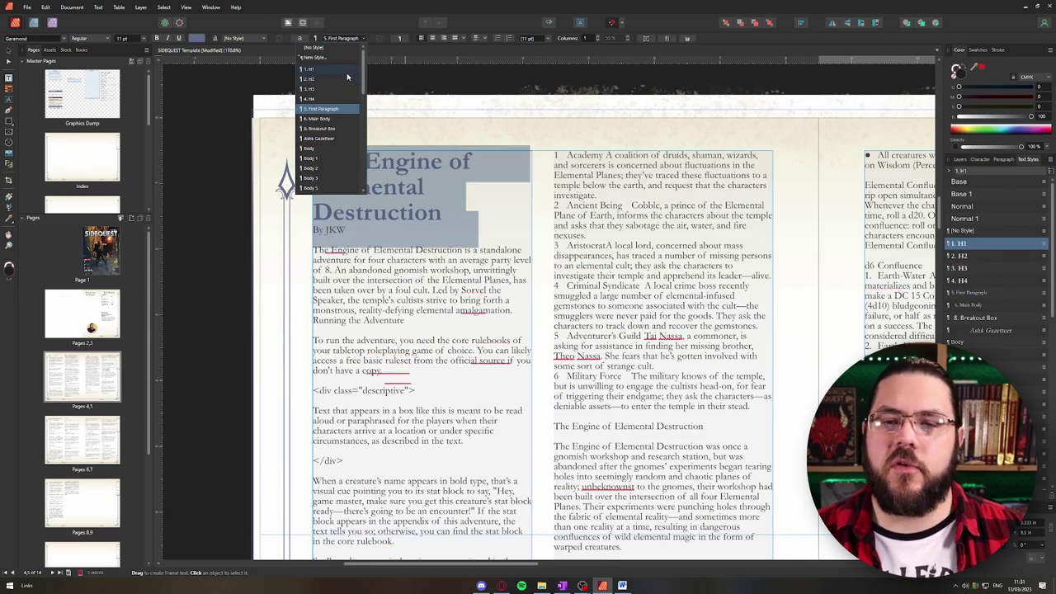
pyautogui.click(462, 191)
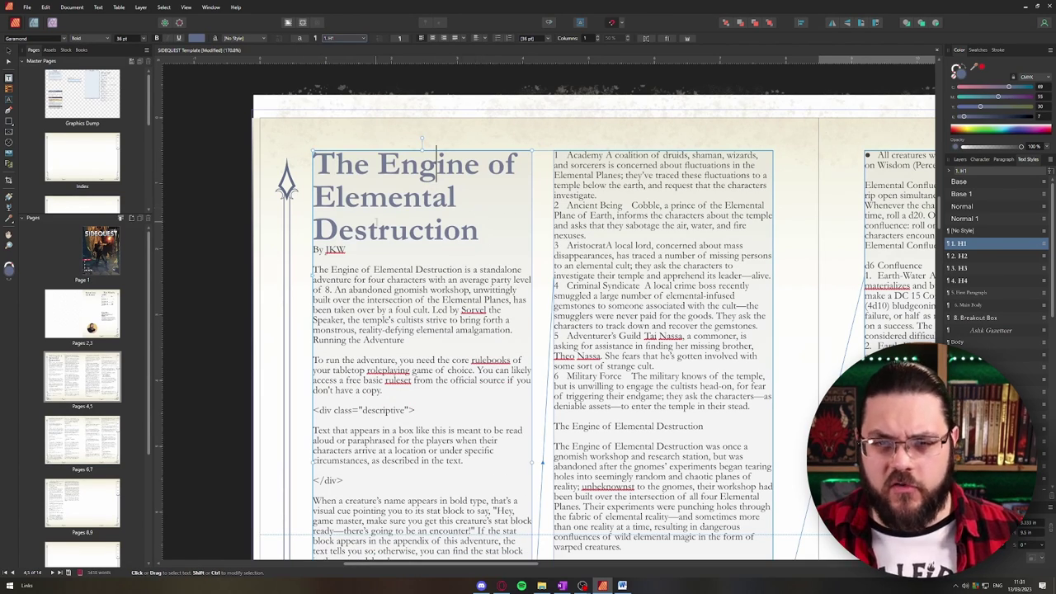
# - Put Running the Adventure on its own line and style it as a 3. H3 heading
pyautogui.scroll(-3, 377, 222)
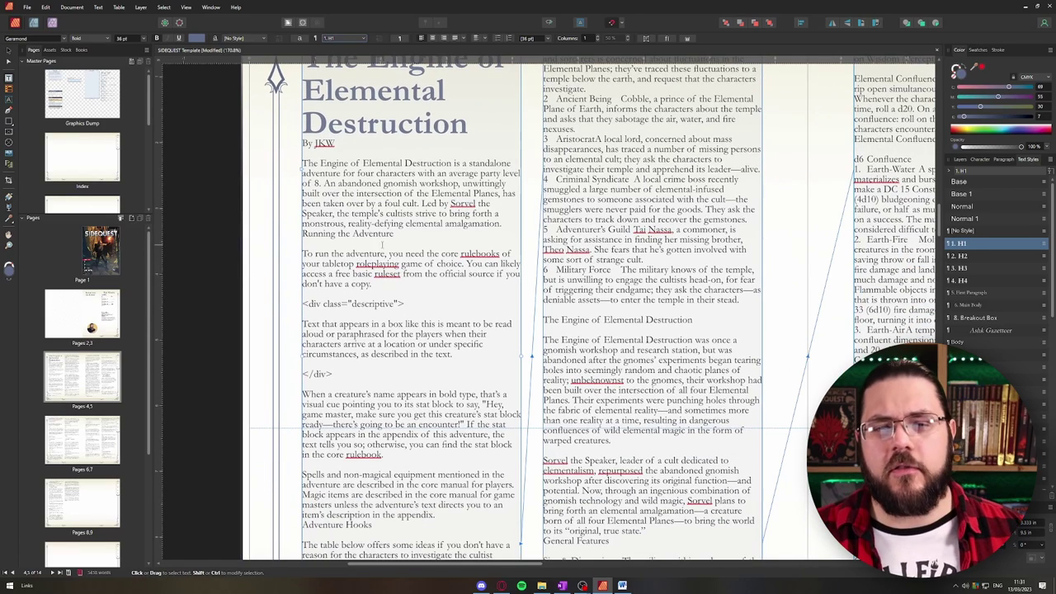
pyautogui.click(302, 235)
pyautogui.press('Return')
pyautogui.hotkey('shift', 'End')
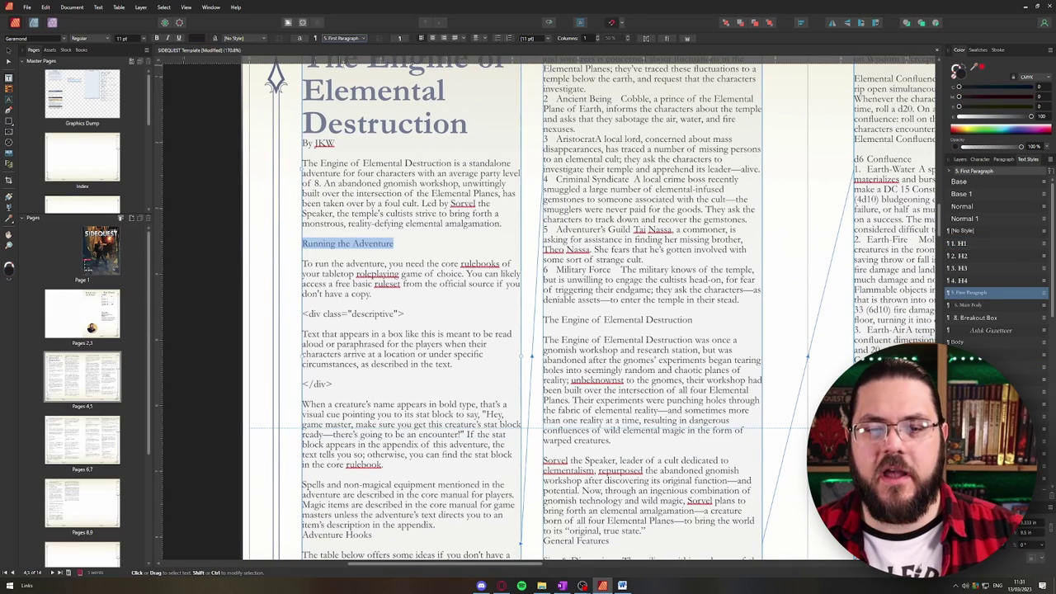
pyautogui.click(343, 37)
pyautogui.click(330, 141)
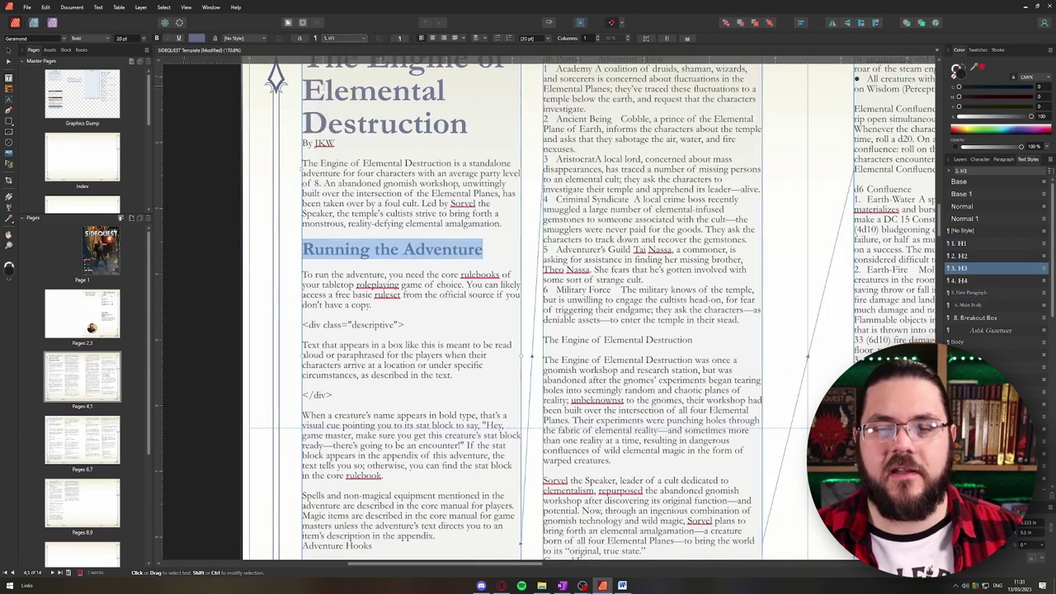
pyautogui.click(461, 278)
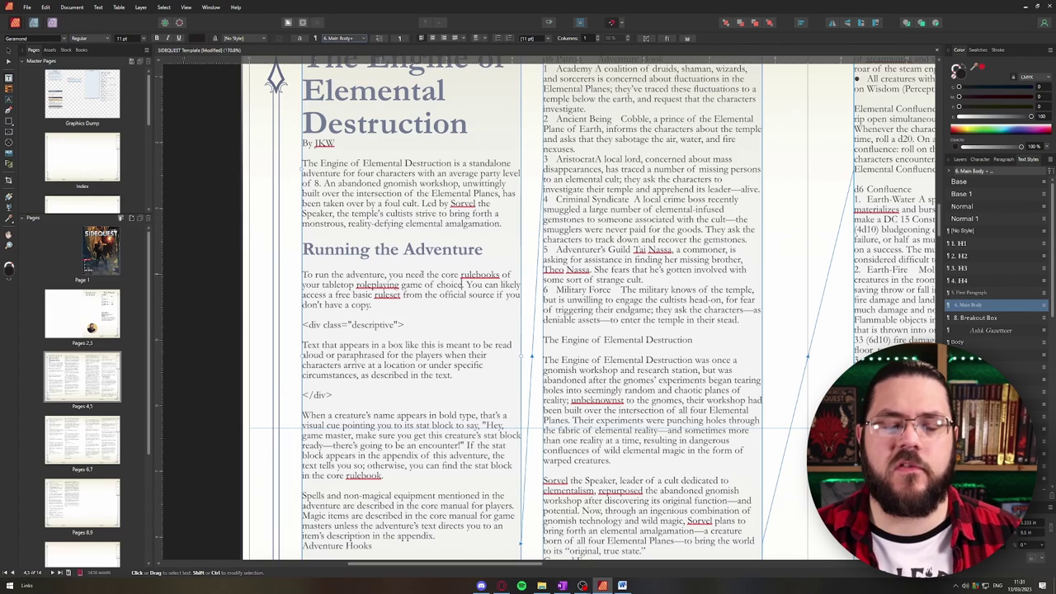
# - Delete the empty paragraph after the stat block paragraph
pyautogui.press('Down')
pyautogui.press('Up')
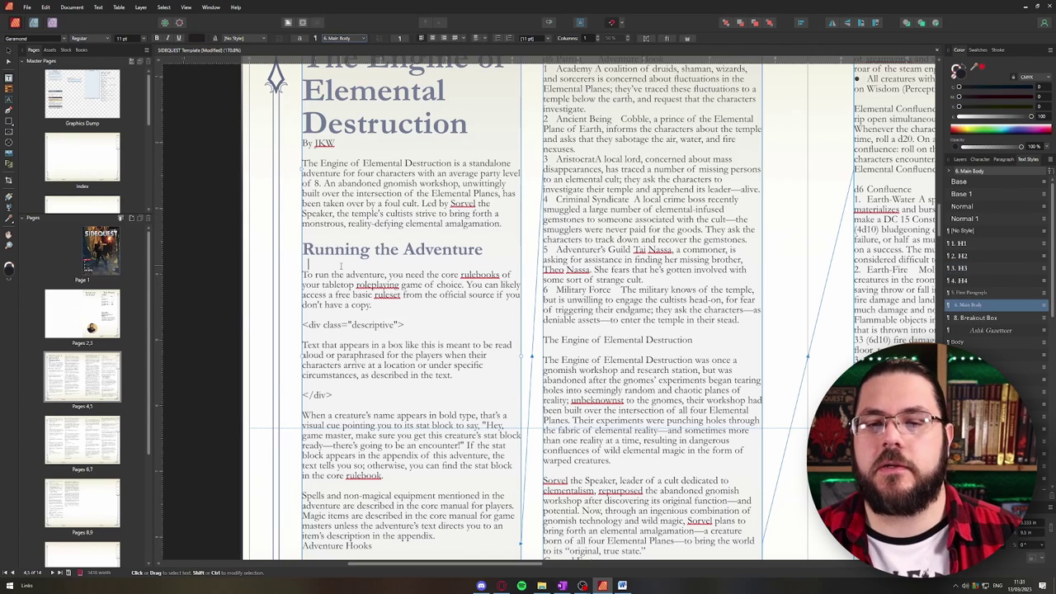
pyautogui.press('Down')
pyautogui.press('Down')
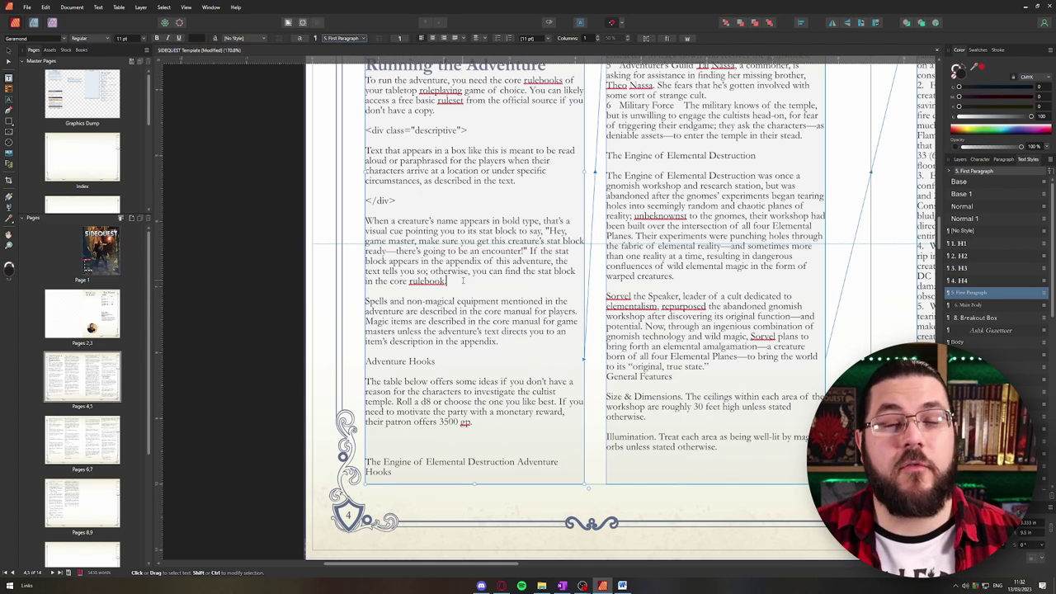
pyautogui.press('BackSpace')
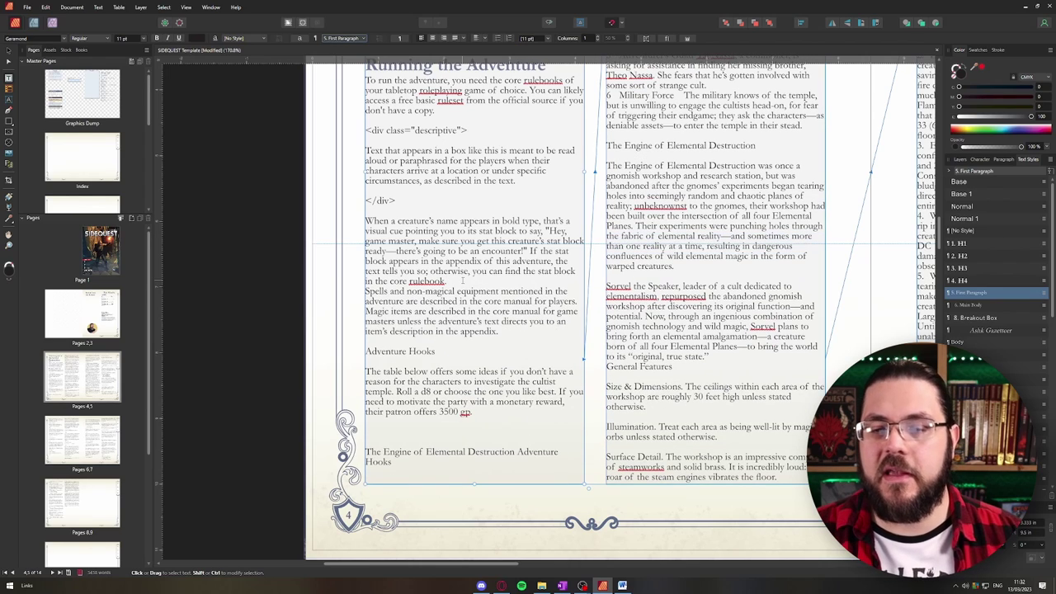
# - Apply the 6. Main Body style to the spells and non-magical equipment paragraph
pyautogui.moveTo(514, 330); pyautogui.dragTo(363, 292)
pyautogui.click(343, 39)
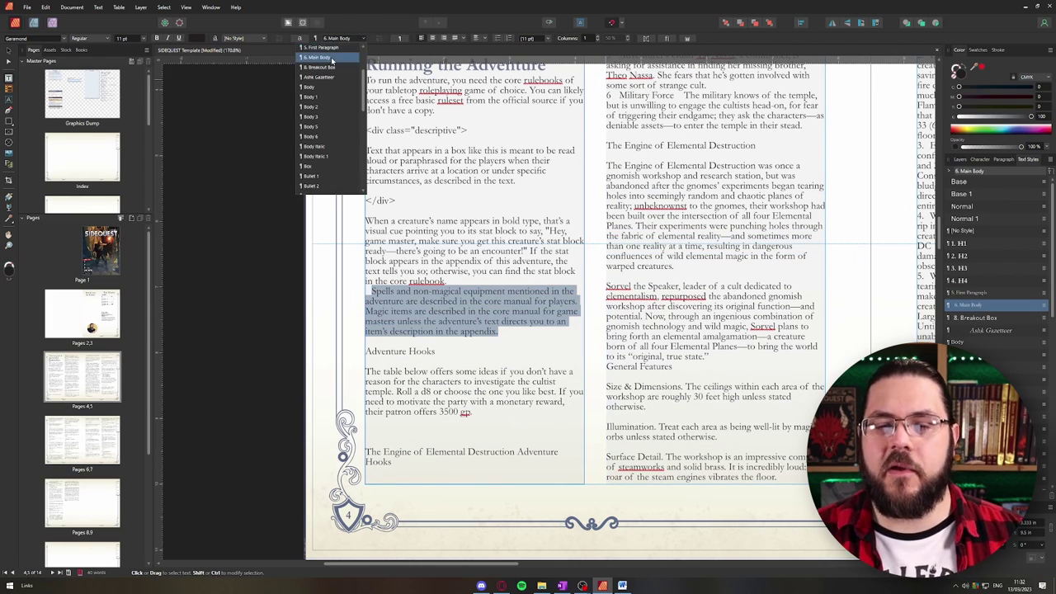
pyautogui.click(431, 290)
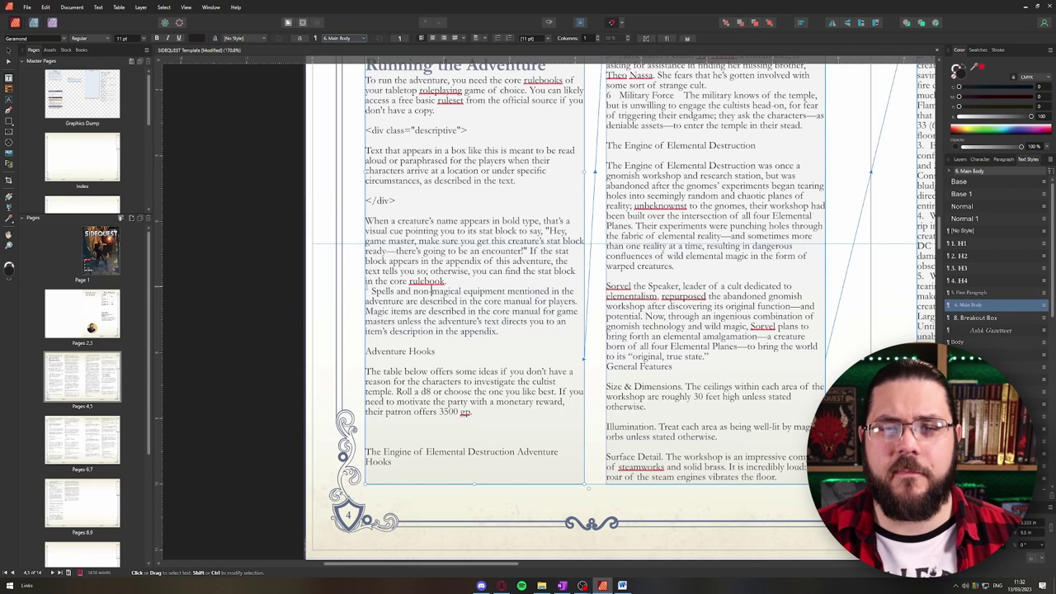
pyautogui.click(370, 291)
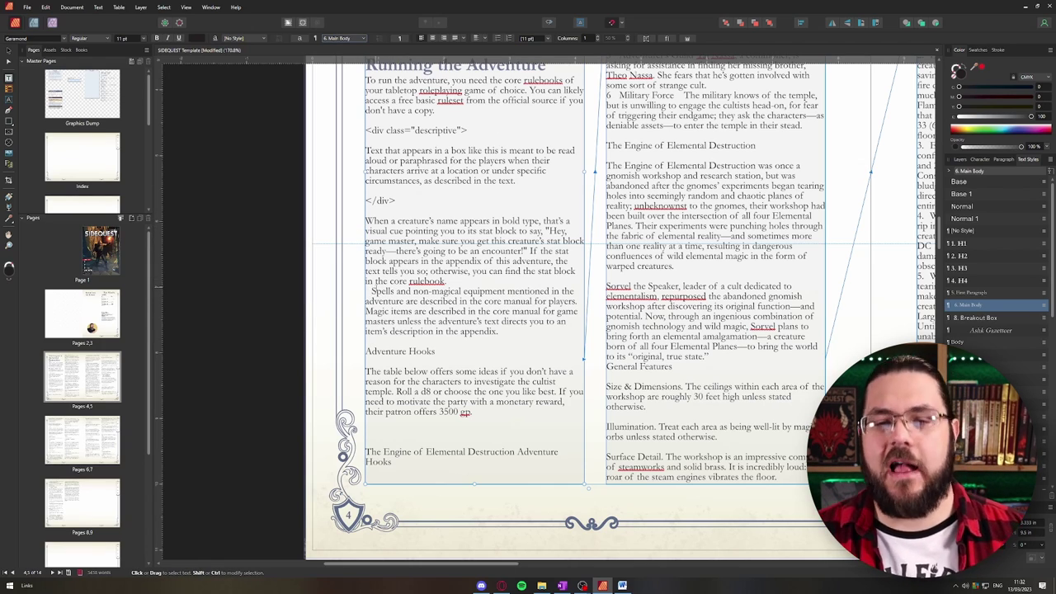
# - Check the stat block paragraph's style and confirm the spells paragraph uses 6. Main Body
pyautogui.click(416, 250)
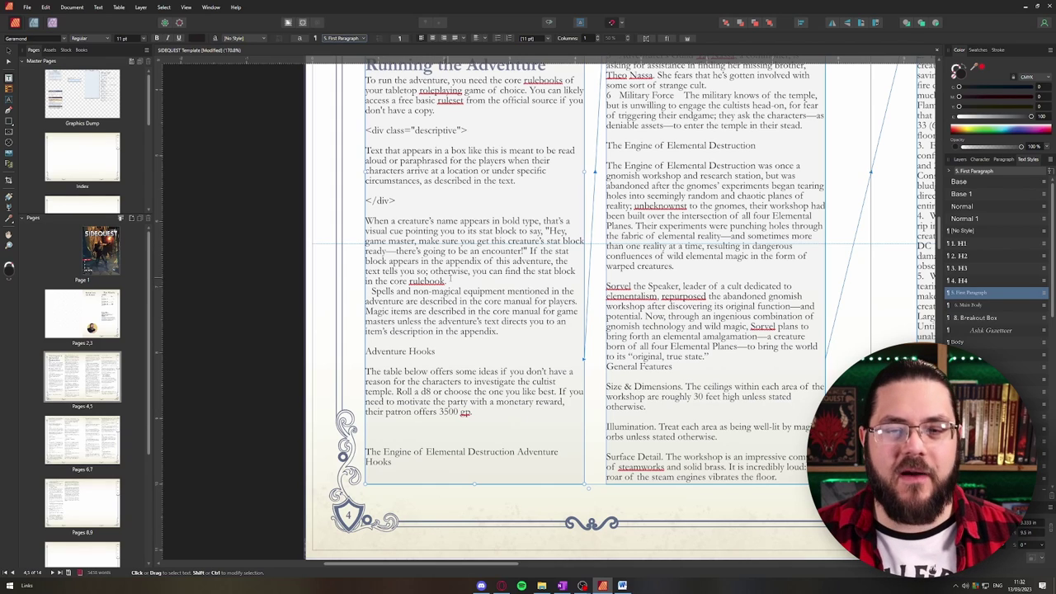
pyautogui.moveTo(451, 280); pyautogui.dragTo(383, 222)
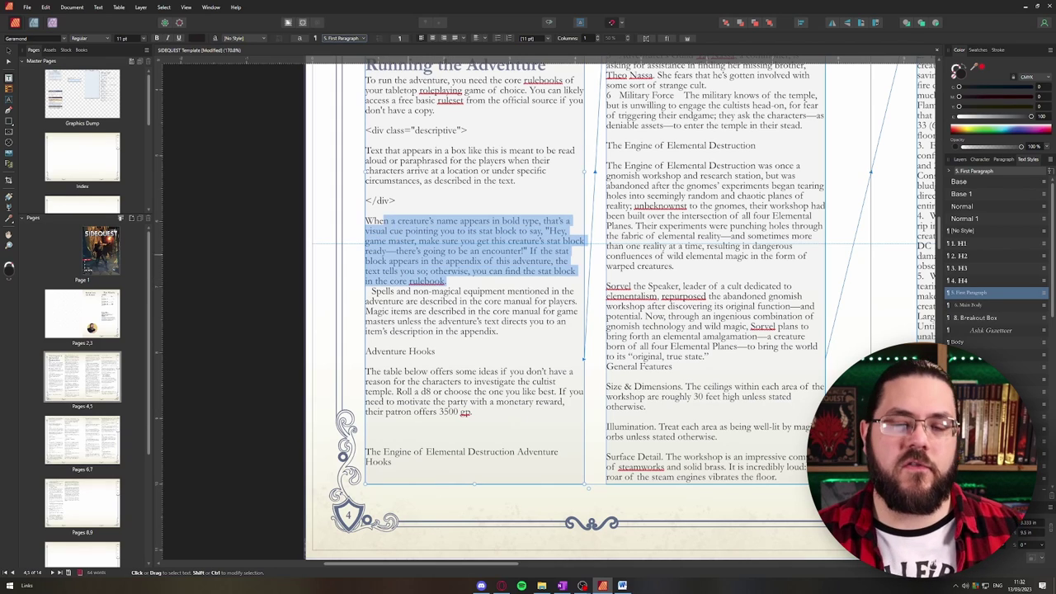
pyautogui.click(446, 280)
pyautogui.moveTo(499, 333); pyautogui.dragTo(359, 290)
pyautogui.click(496, 310)
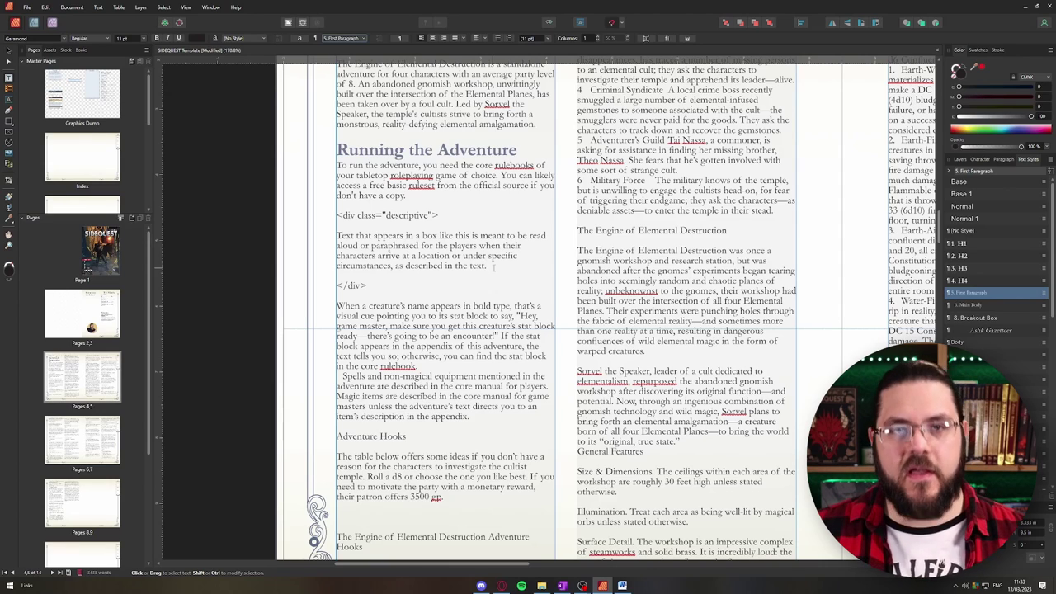
# - Add an empty paragraph in the descriptive box text and place the caret on it
pyautogui.press('Return')
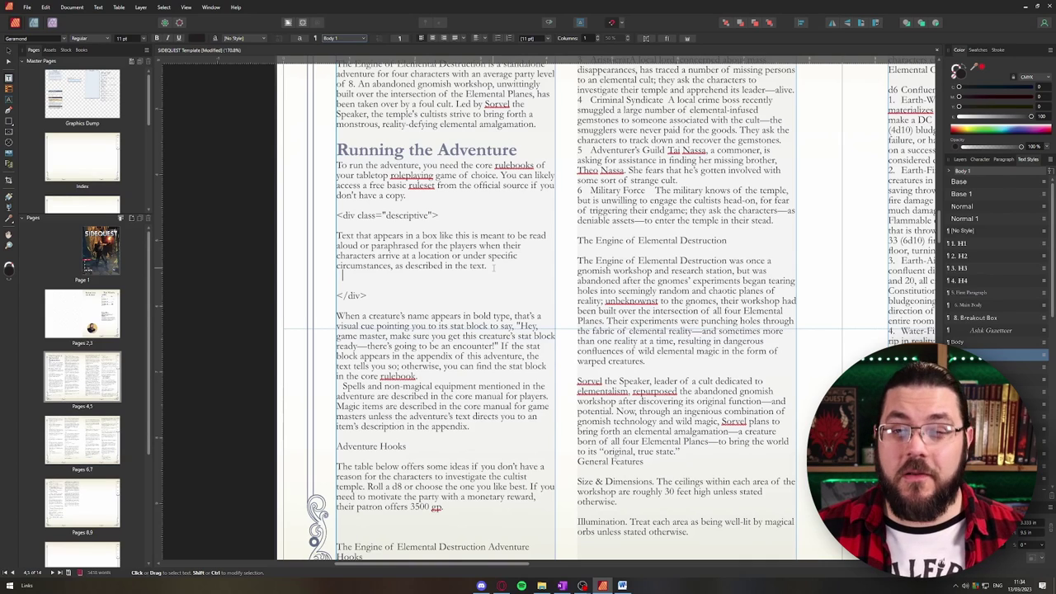
pyautogui.press('Escape')
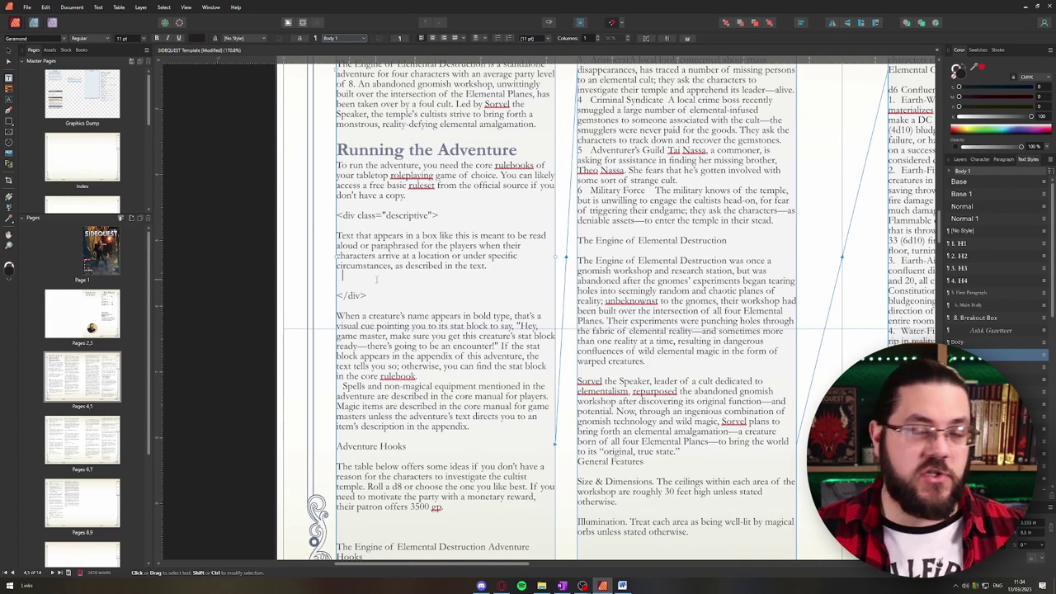
pyautogui.press('Escape')
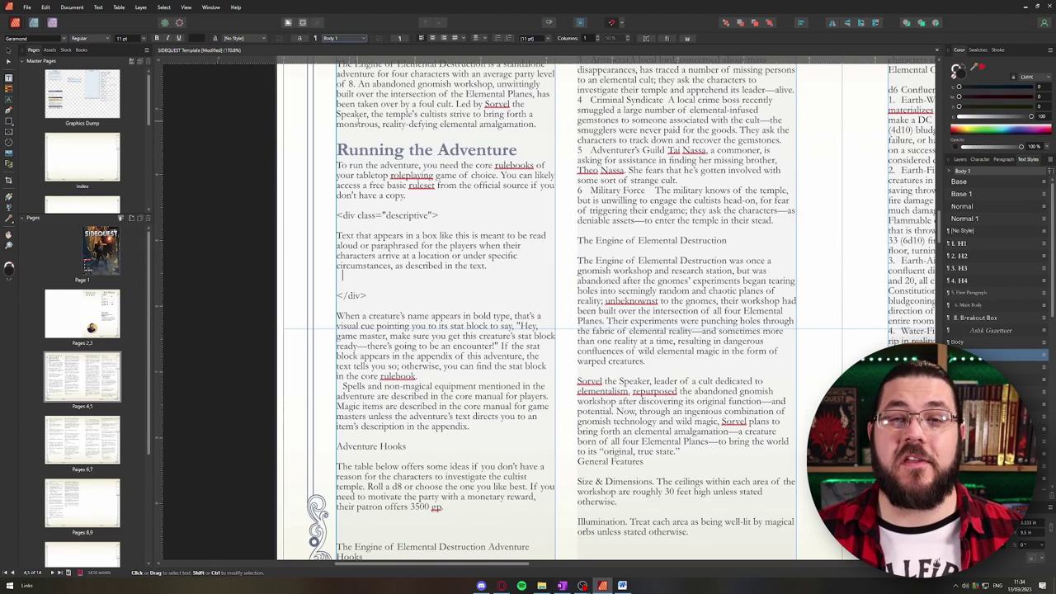
pyautogui.click(342, 276)
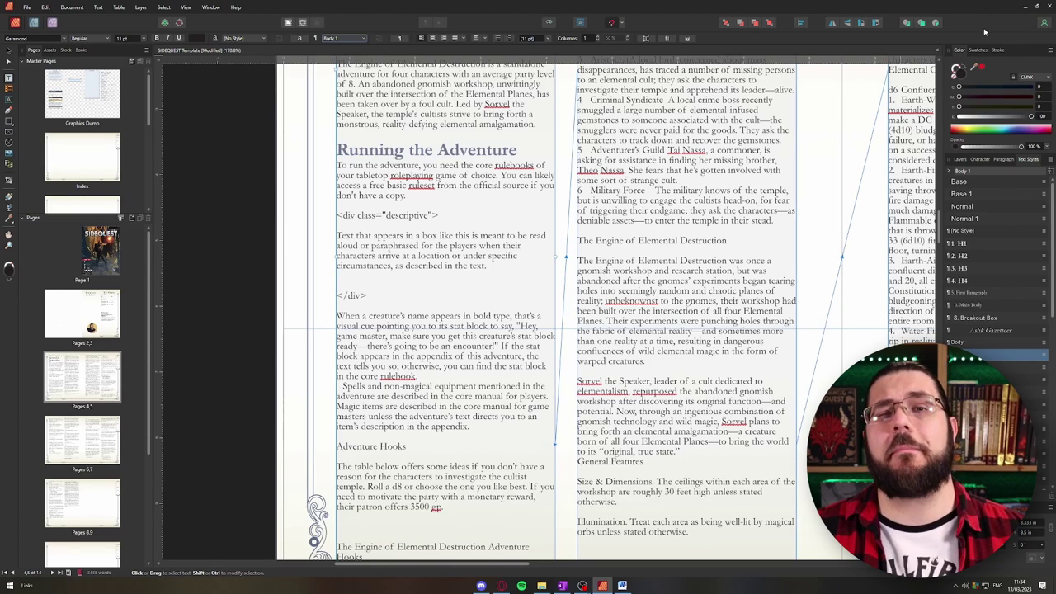
# - Set the 5. First Paragraph style's next style to Body 1 and confirm the edit
pyautogui.click(1043, 293)
pyautogui.click(931, 363)
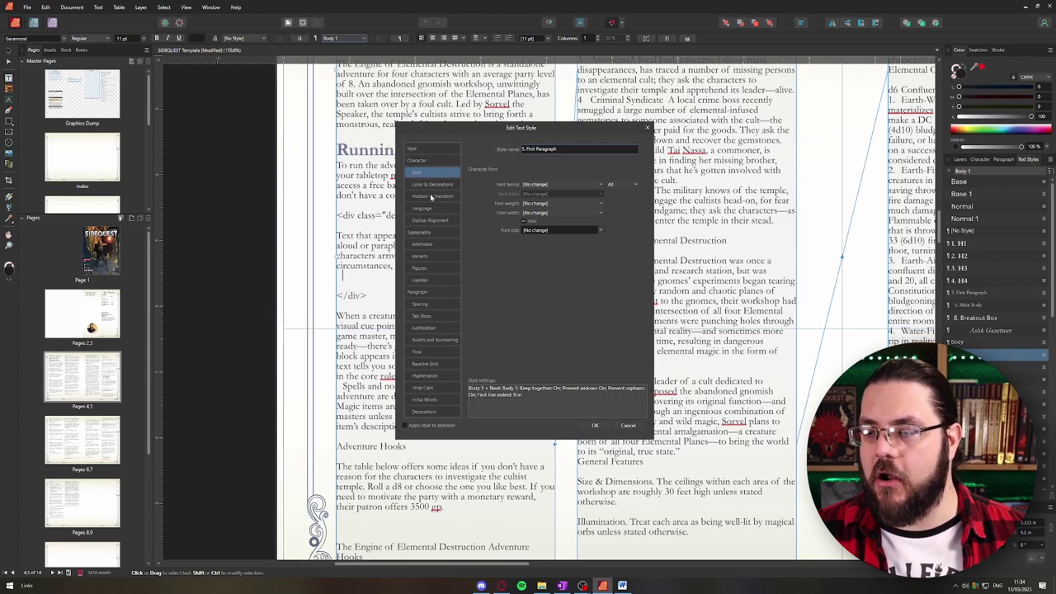
pyautogui.click(424, 146)
pyautogui.click(578, 193)
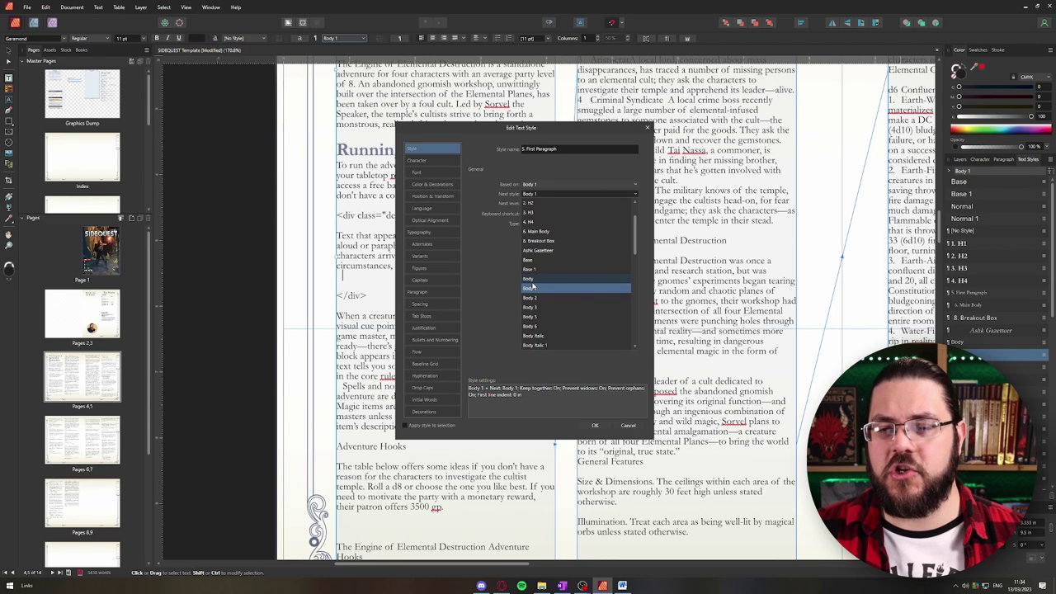
pyautogui.click(498, 256)
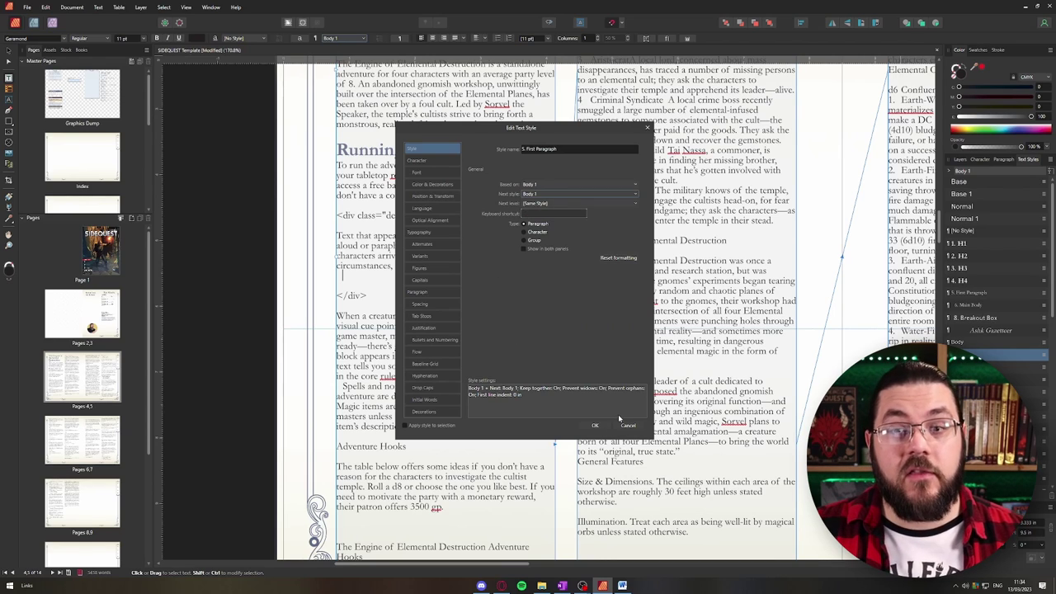
pyautogui.click(595, 425)
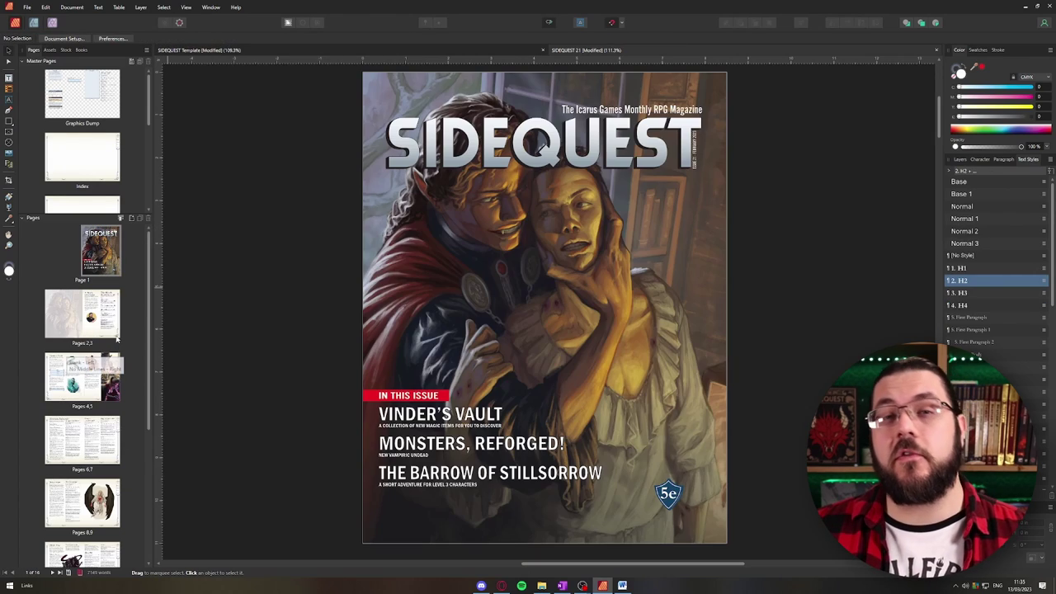
# - Go to the Vinder's Vault spread on pages 4–5 and scroll down through it
pyautogui.scroll(-5, 139, 431)
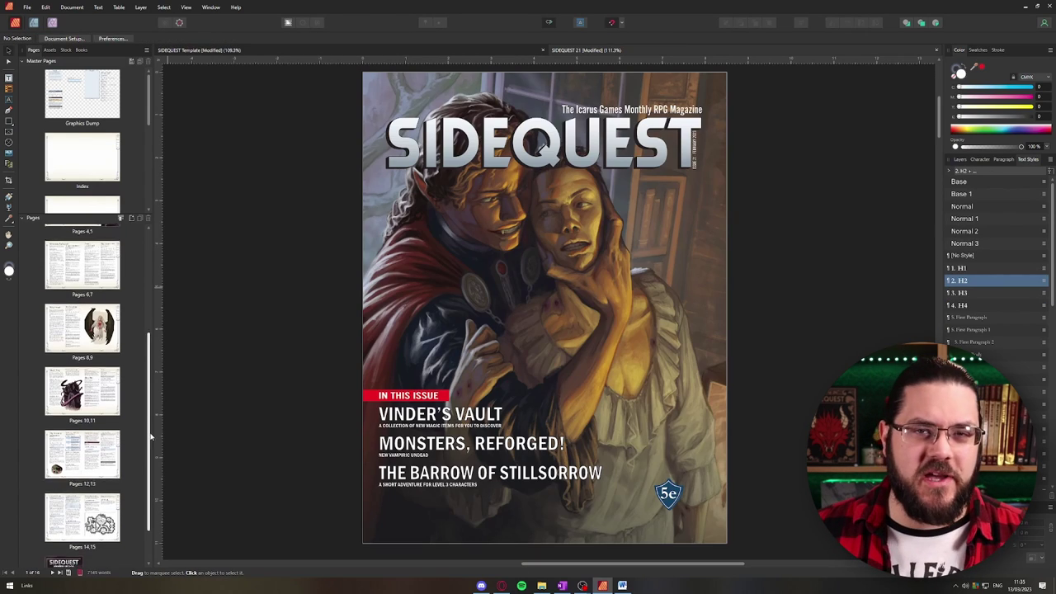
pyautogui.scroll(5, 138, 430)
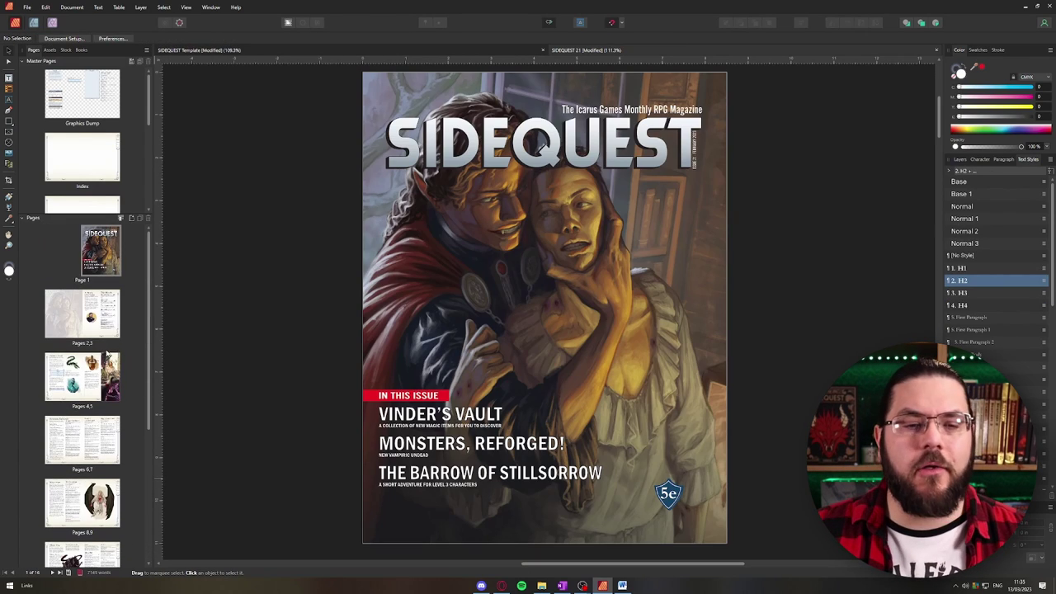
pyautogui.doubleClick(68, 368)
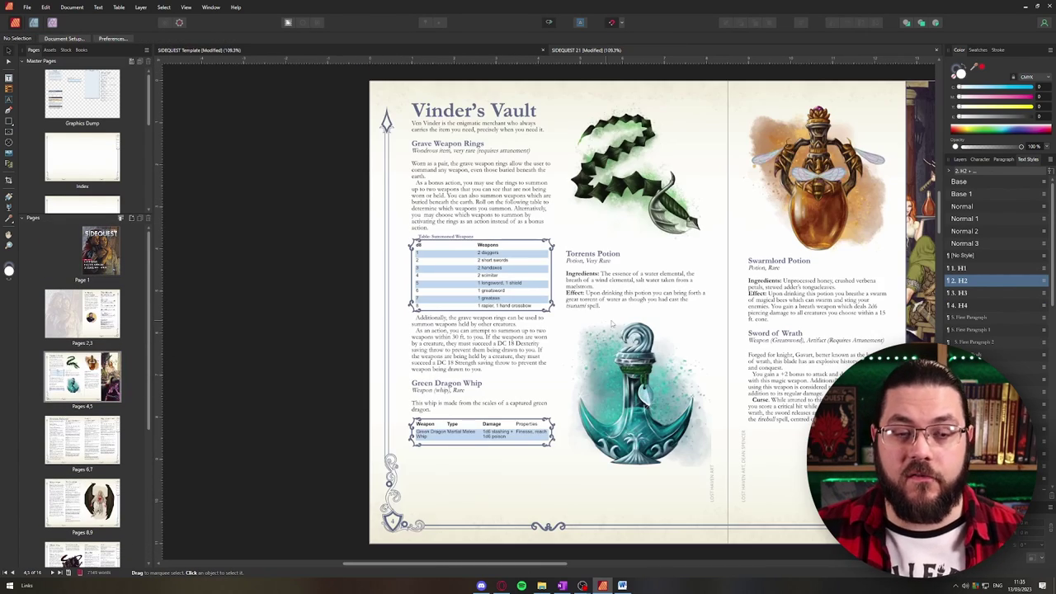
pyautogui.scroll(3, 455, 288)
pyautogui.scroll(-3, 455, 288)
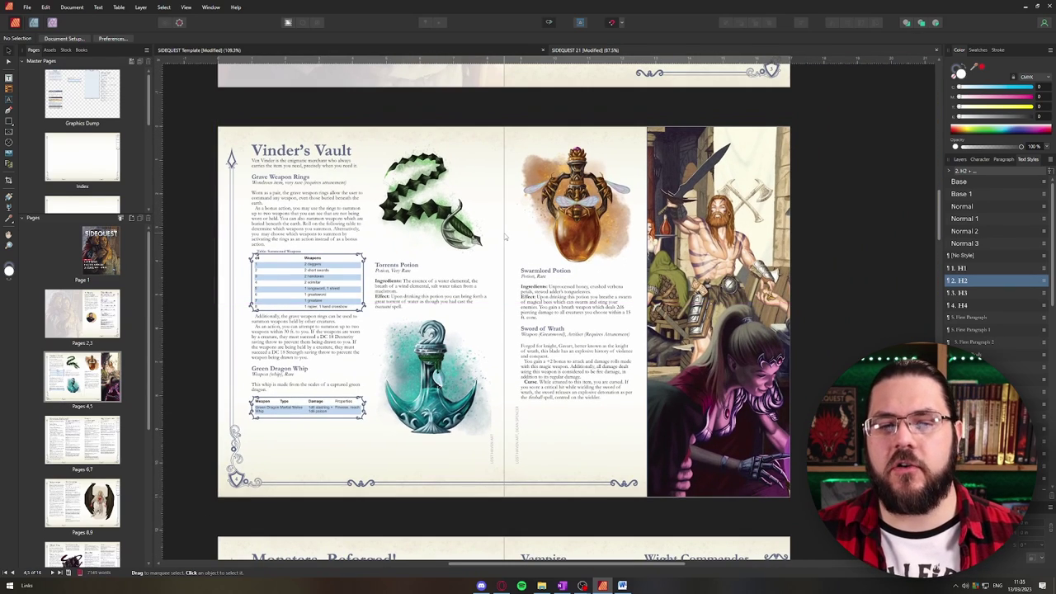
pyautogui.scroll(-1, 499, 250)
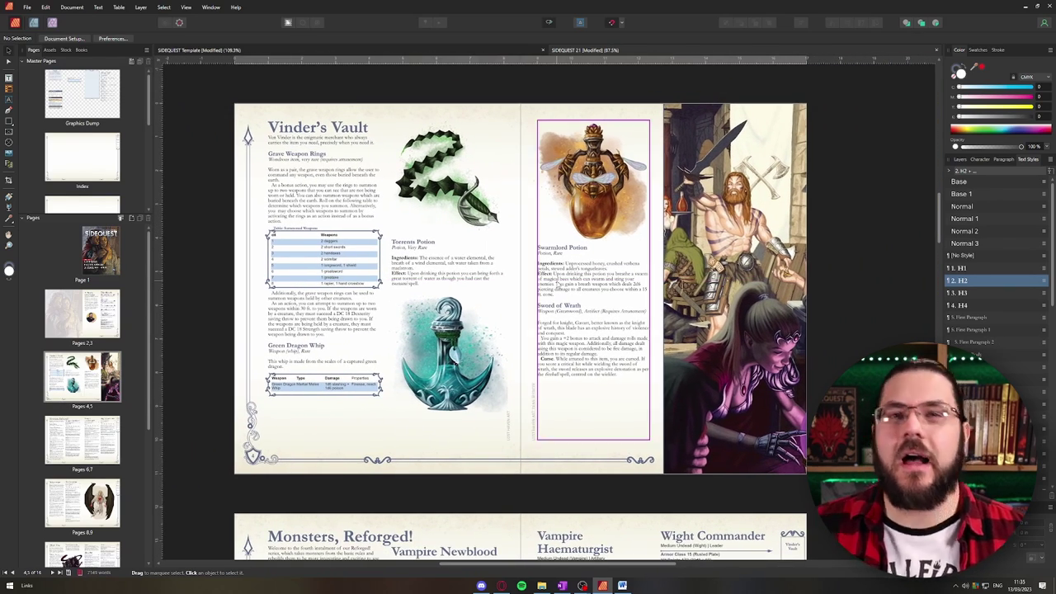
pyautogui.scroll(3, 507, 215)
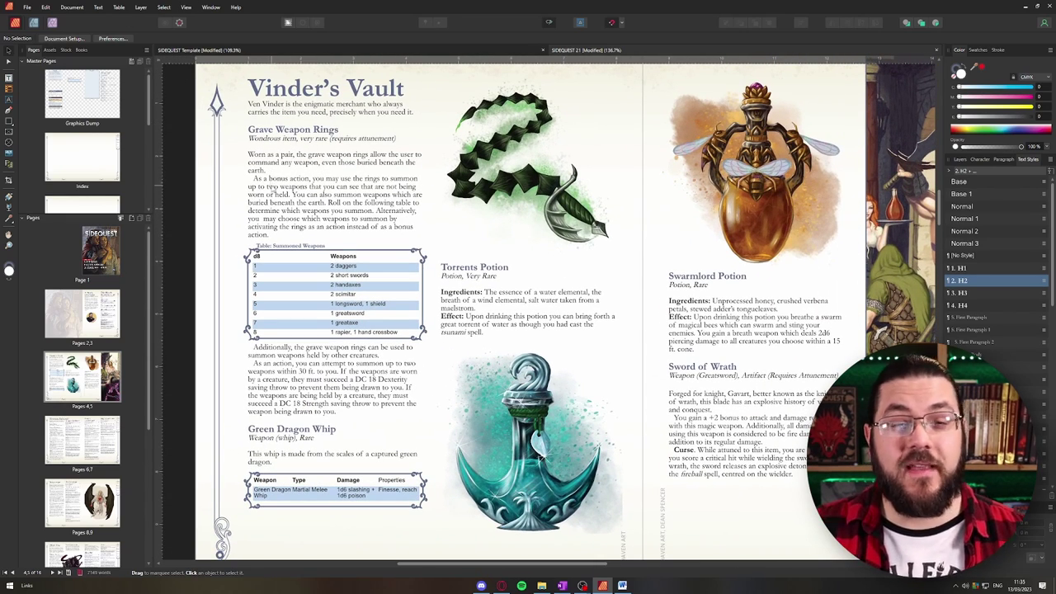
pyautogui.moveTo(299, 197); pyautogui.dragTo(281, 165)
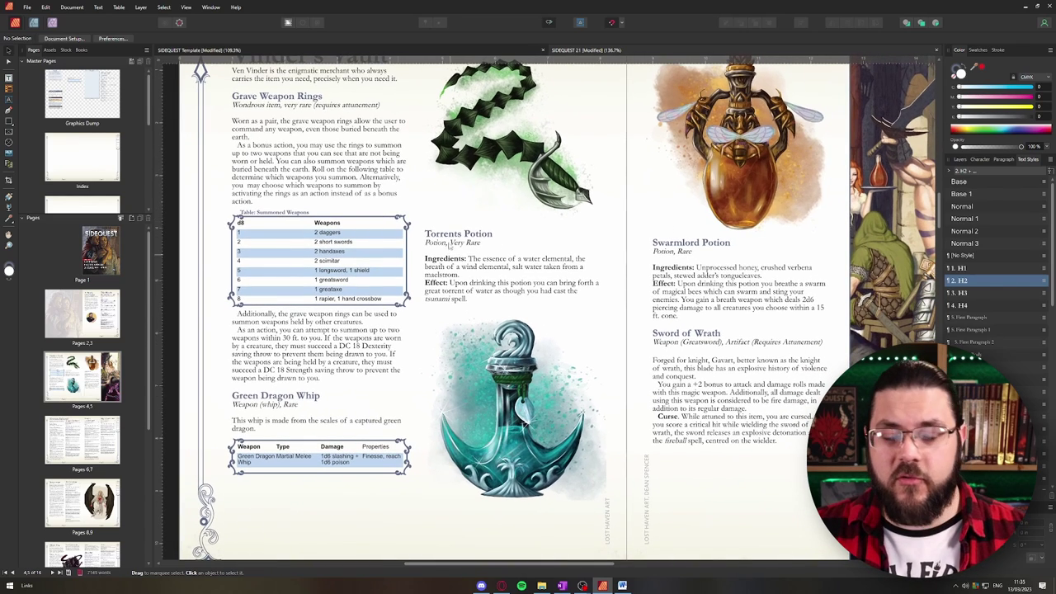
pyautogui.scroll(1, 397, 250)
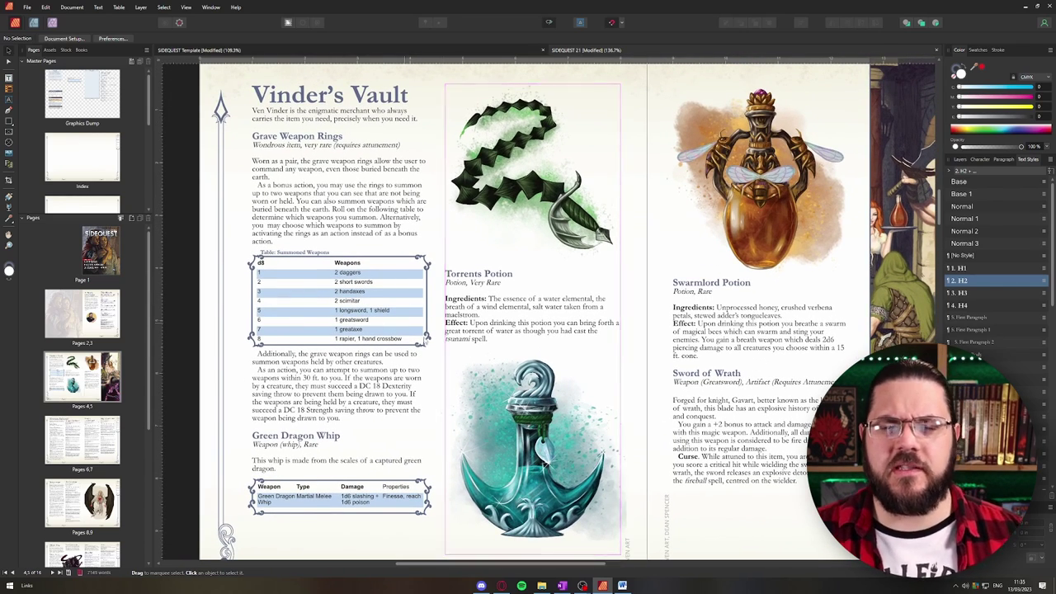
# - Check the teal potion image's text wrap settings unchanged, then select the Swarmlord column and background rectangle
pyautogui.click(449, 363)
pyautogui.click(287, 23)
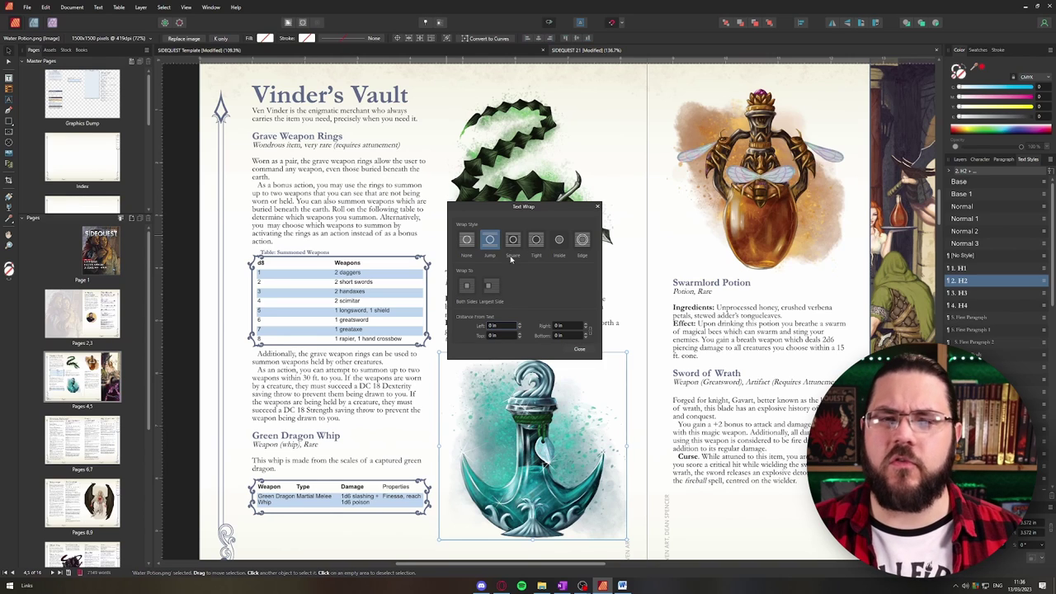
pyautogui.click(577, 349)
pyautogui.scroll(-4, 691, 313)
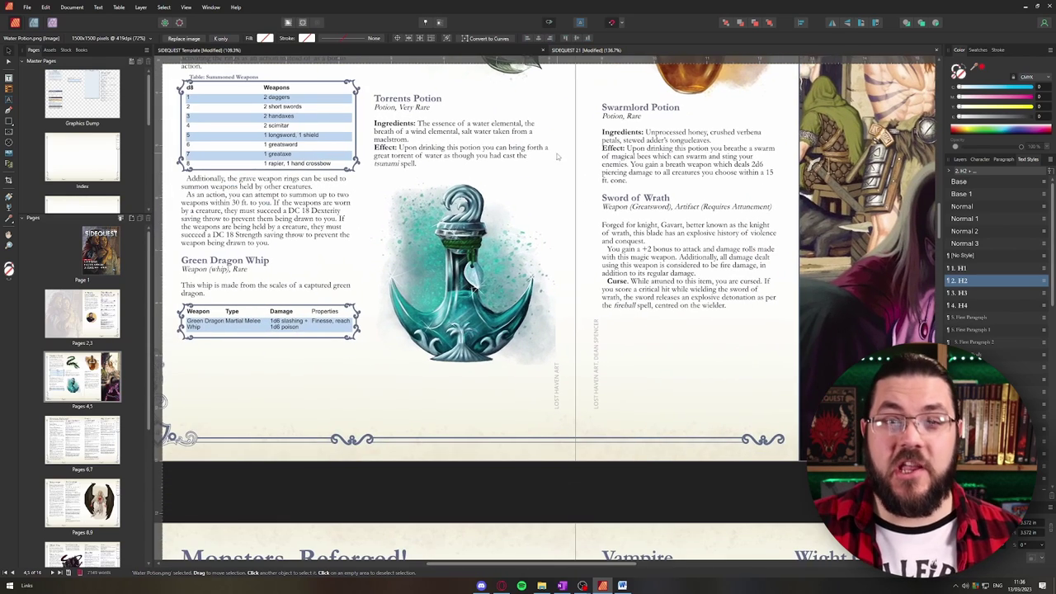
pyautogui.click(693, 341)
pyautogui.click(610, 424)
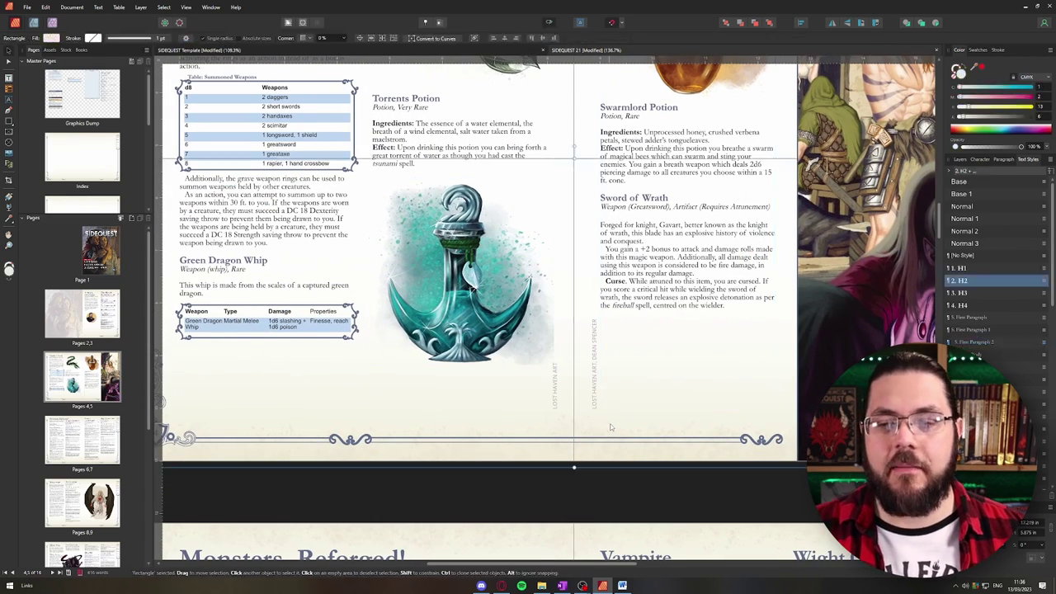
pyautogui.doubleClick(98, 118)
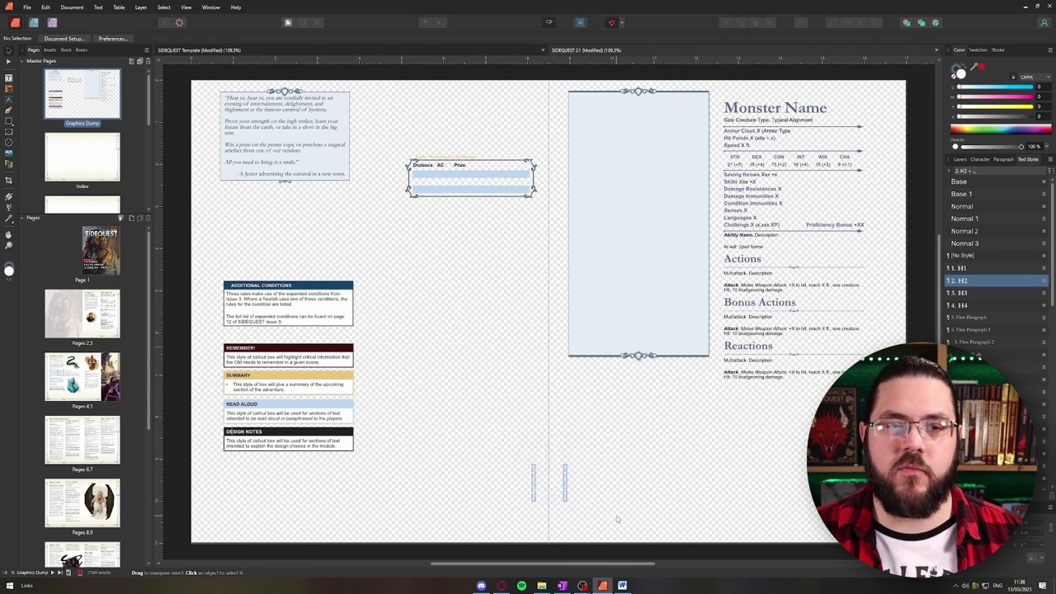
pyautogui.doubleClick(97, 386)
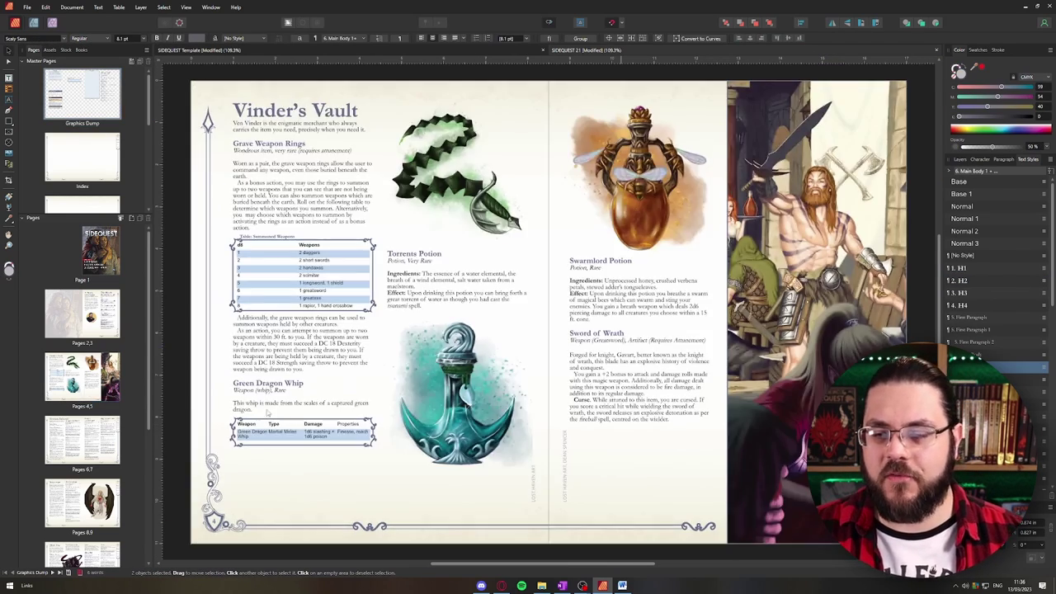
pyautogui.scroll(5, 494, 412)
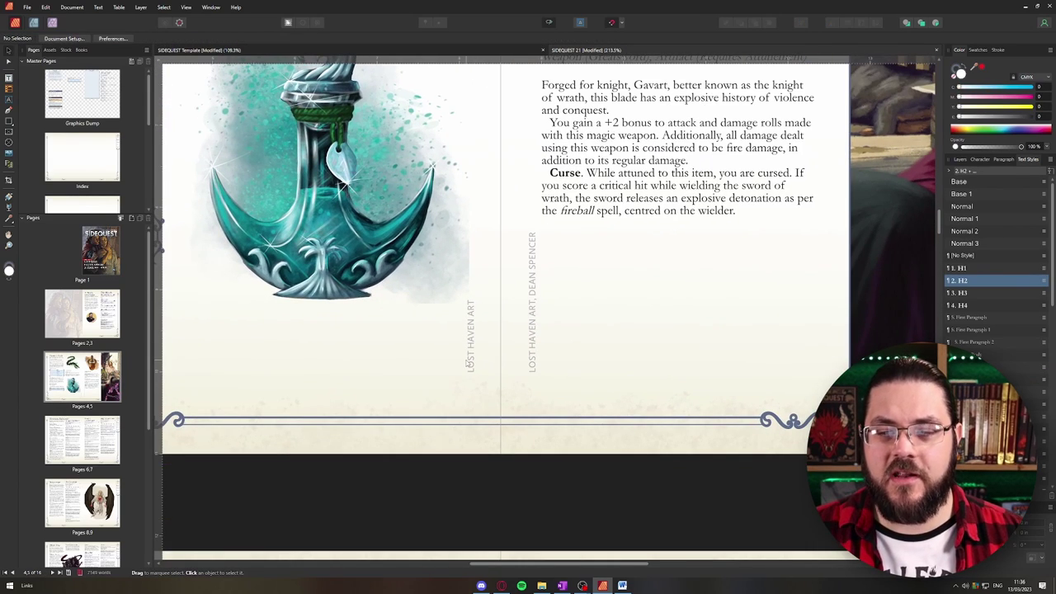
pyautogui.scroll(-5, 484, 317)
pyautogui.scroll(5, 637, 513)
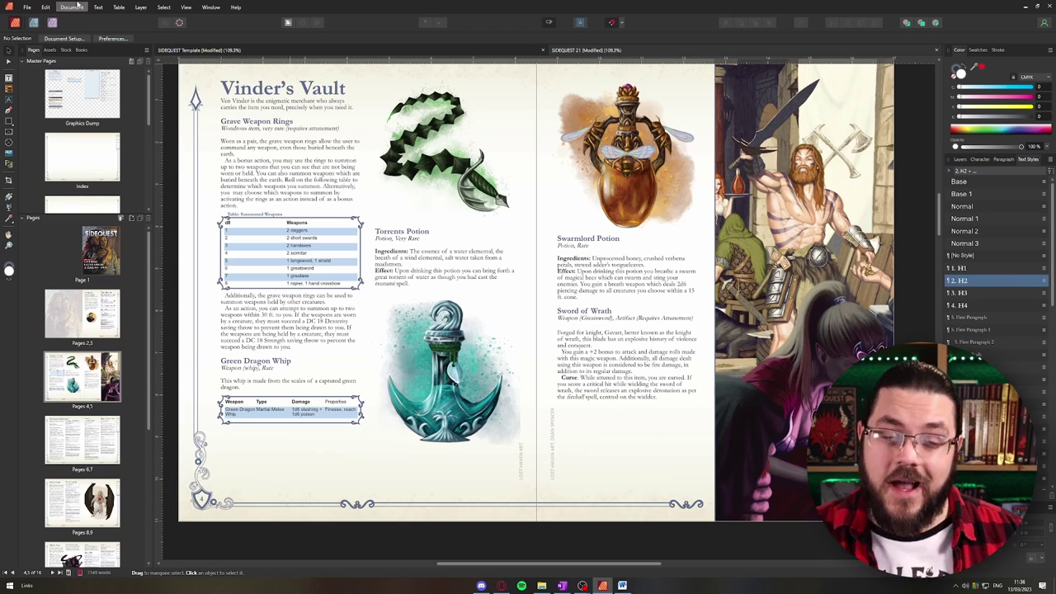
# - Place the text caret after 'Vault' in the Vinder's Vault title frame
pyautogui.click(332, 107)
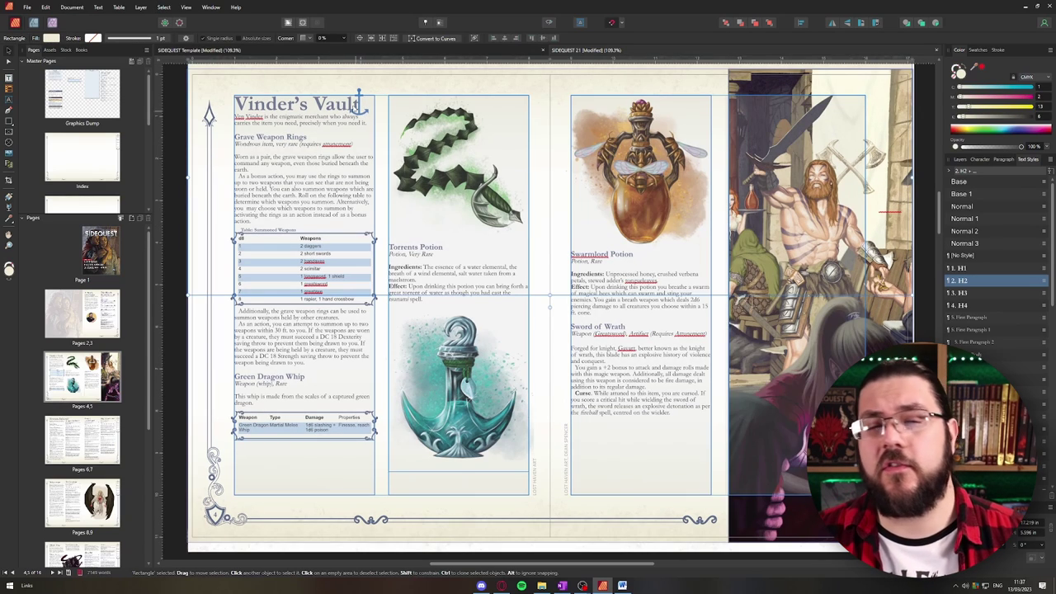
pyautogui.click(360, 106)
pyautogui.doubleClick(359, 102)
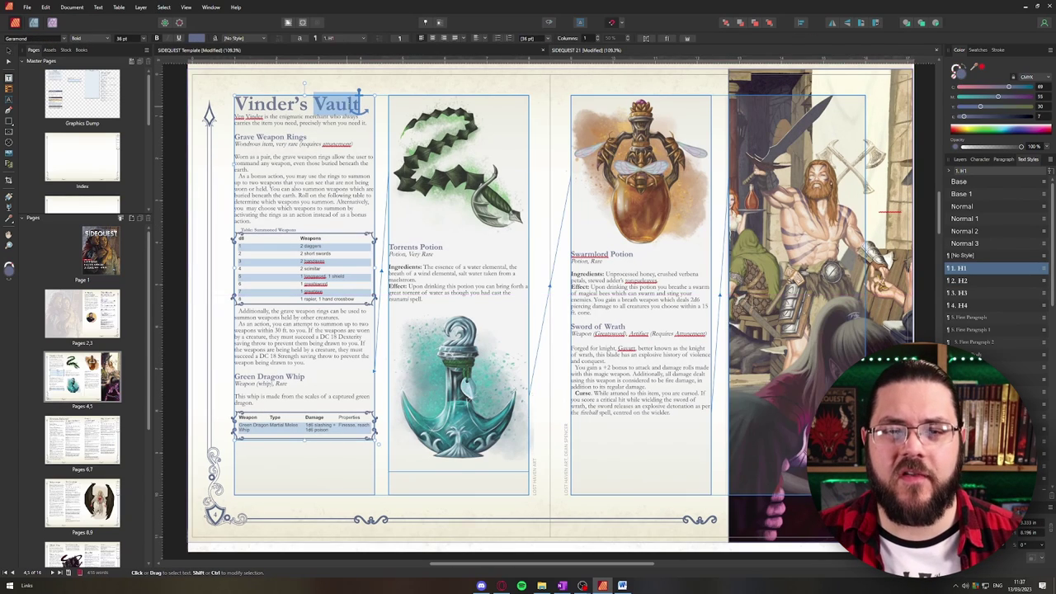
pyautogui.click(360, 103)
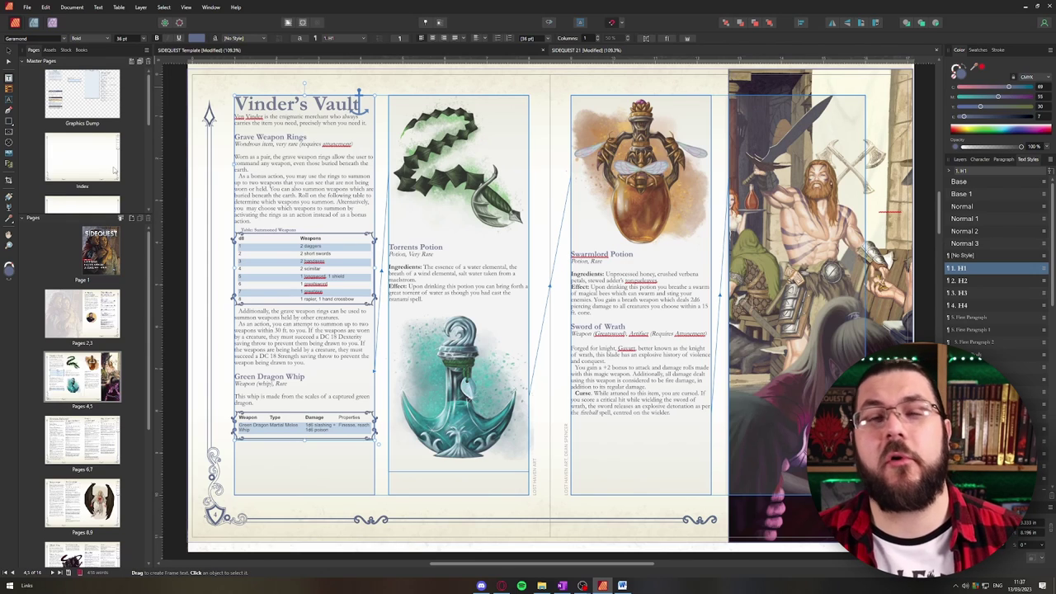
# - On the Index master page, try linking Vinder's Vault to the 01. Vinder's Vault anchor, then cancel
pyautogui.doubleClick(82, 157)
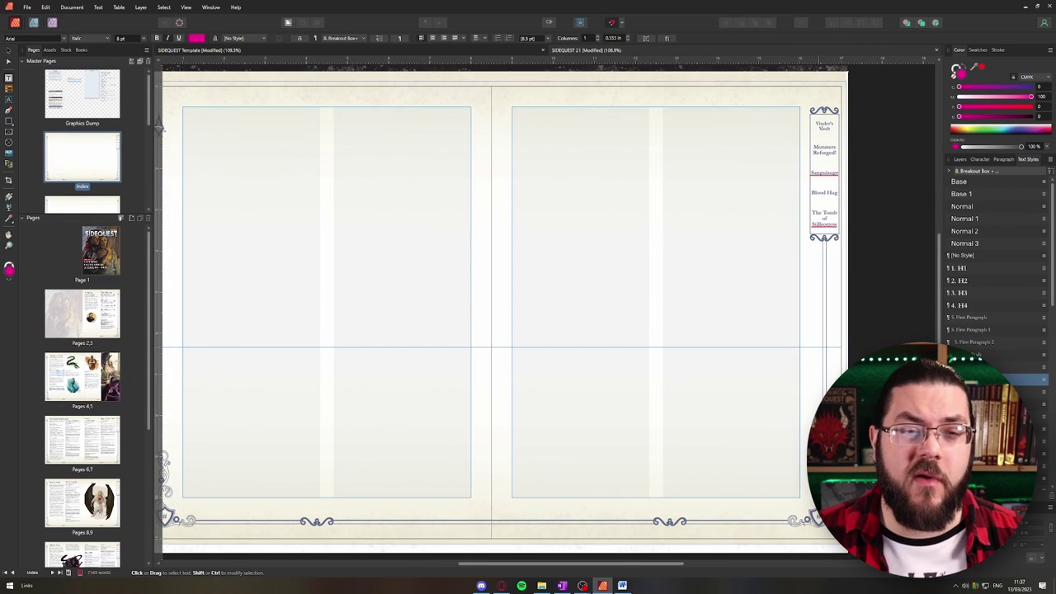
pyautogui.click(825, 127)
pyautogui.rightClick(826, 128)
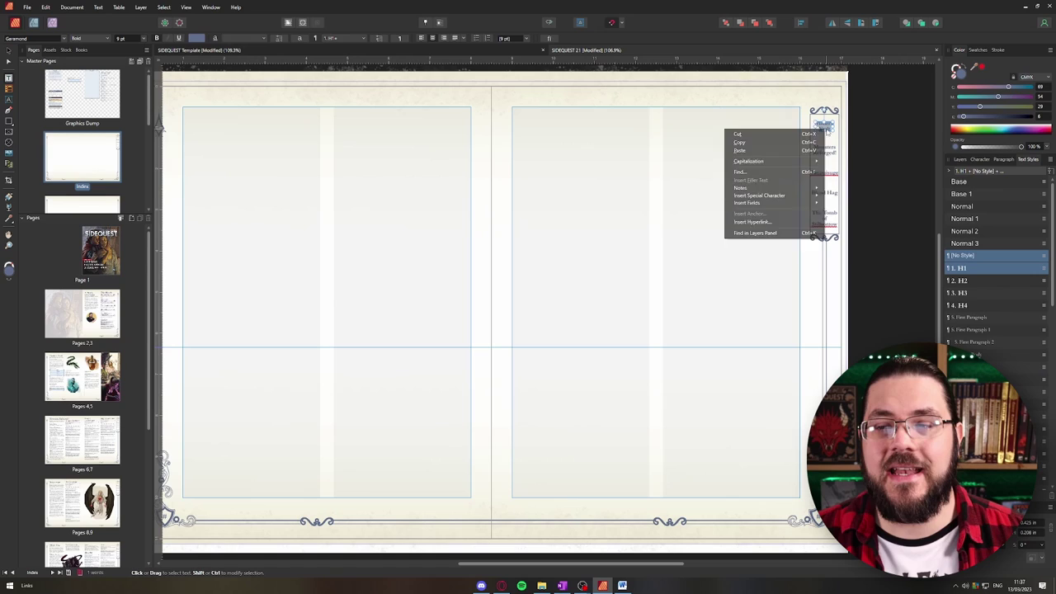
pyautogui.click(762, 222)
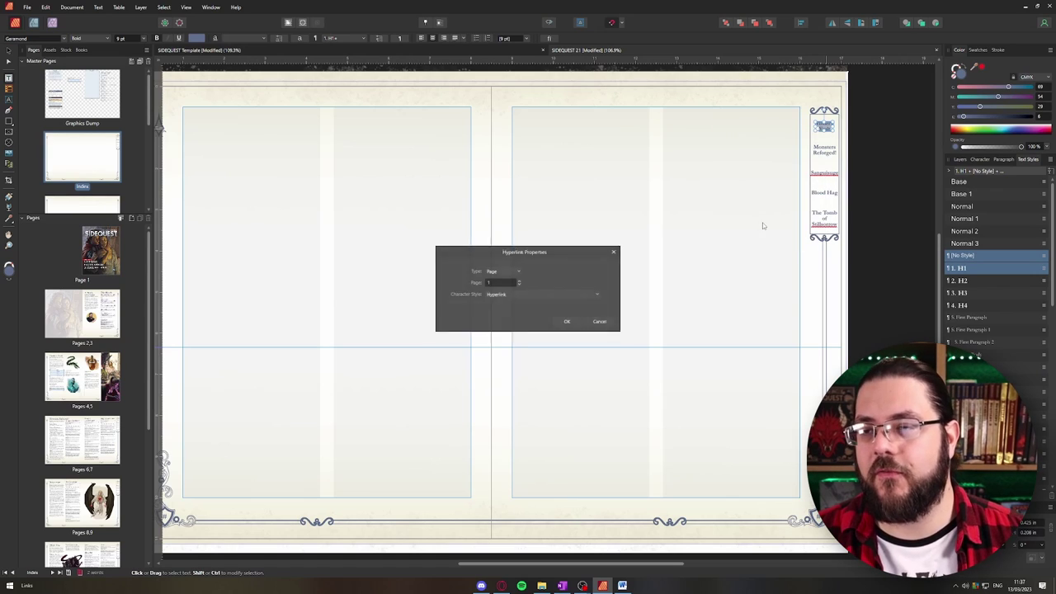
pyautogui.click(509, 274)
pyautogui.click(509, 287)
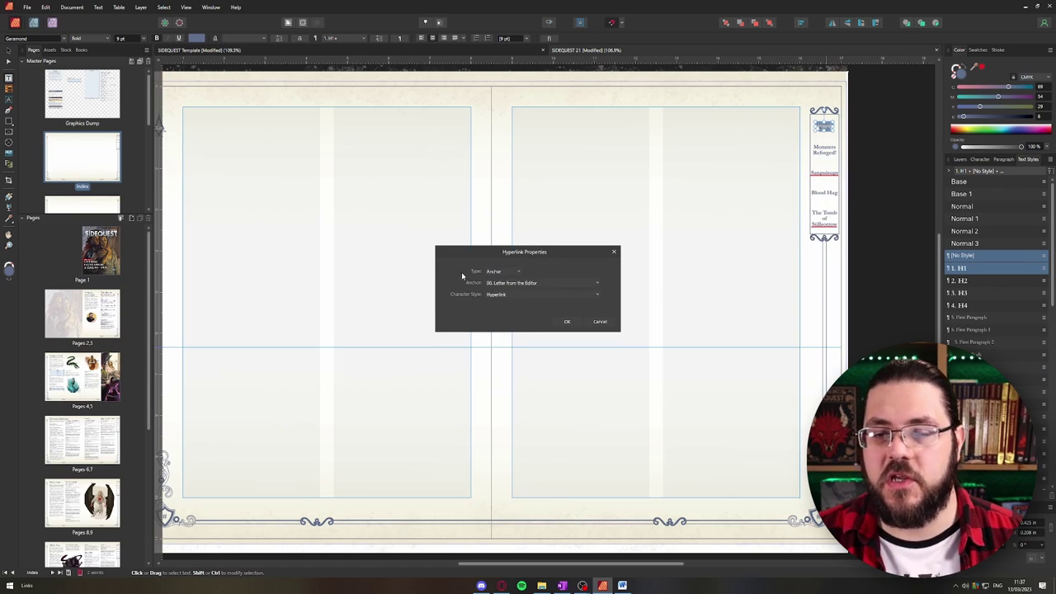
pyautogui.click(517, 283)
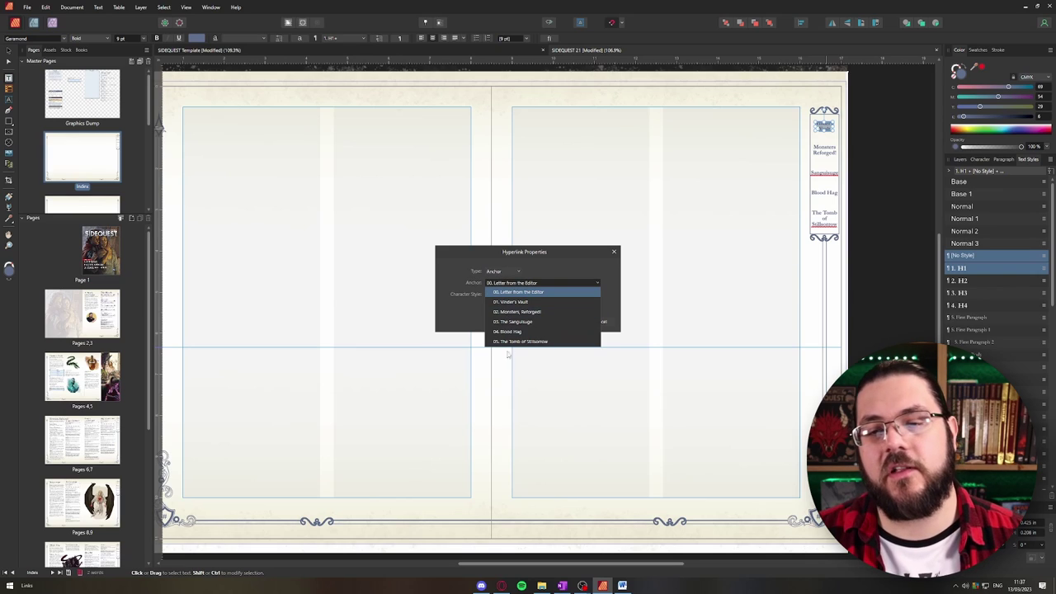
pyautogui.click(519, 302)
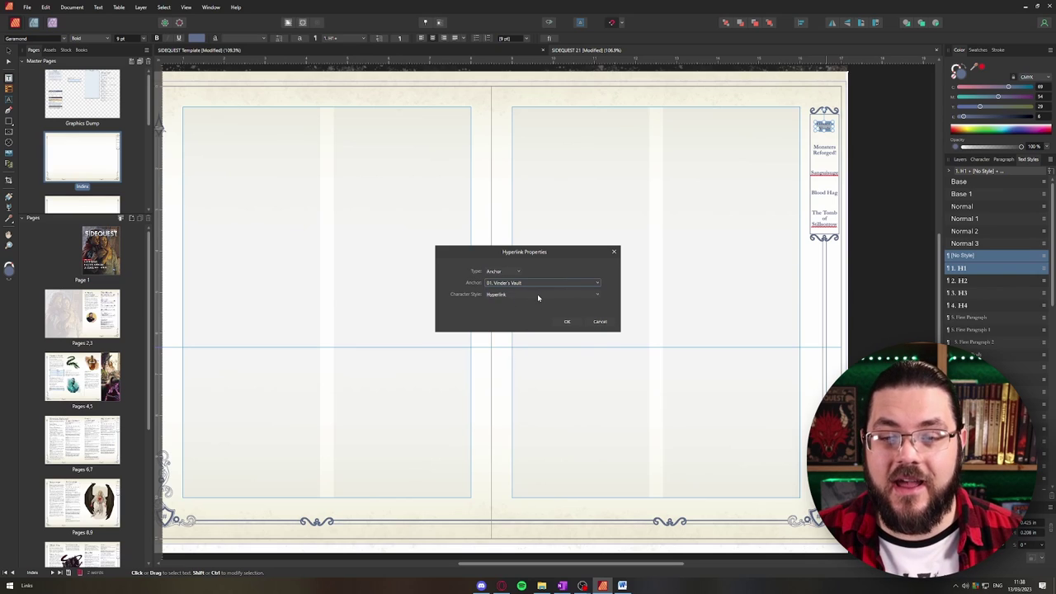
pyautogui.click(537, 295)
pyautogui.click(513, 307)
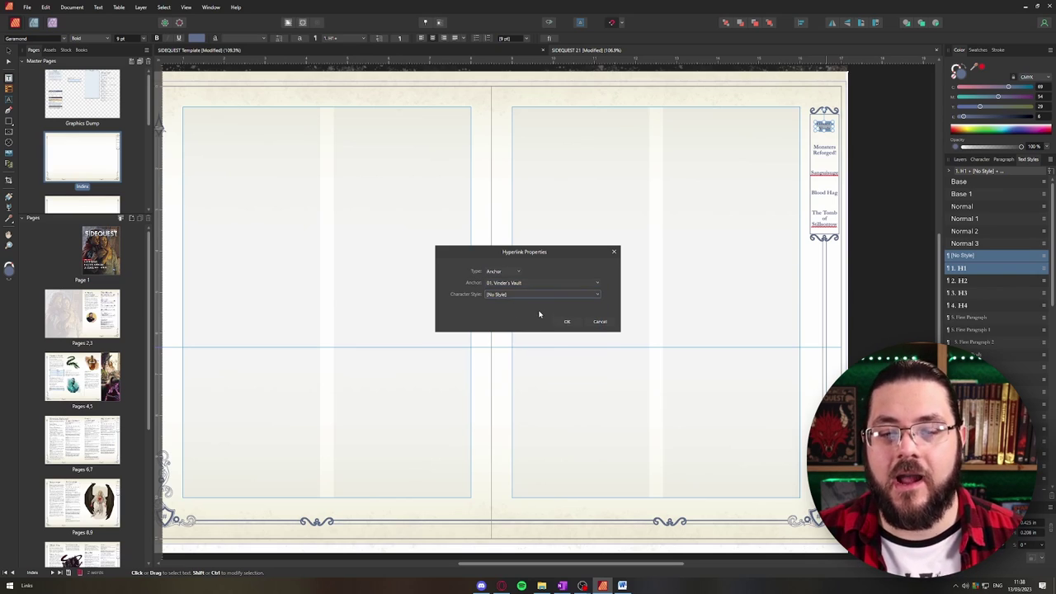
pyautogui.click(600, 322)
pyautogui.click(96, 309)
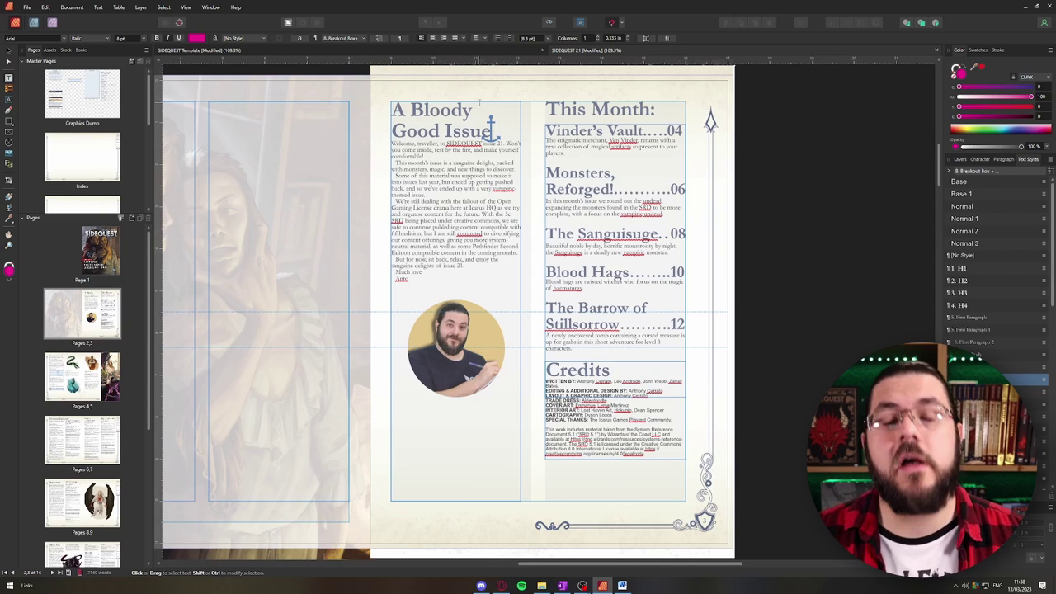
# - Start the export, open Preflight and scroll through its spelling, bleed-hazard and invalid-anchor warnings
pyautogui.click(800, 146)
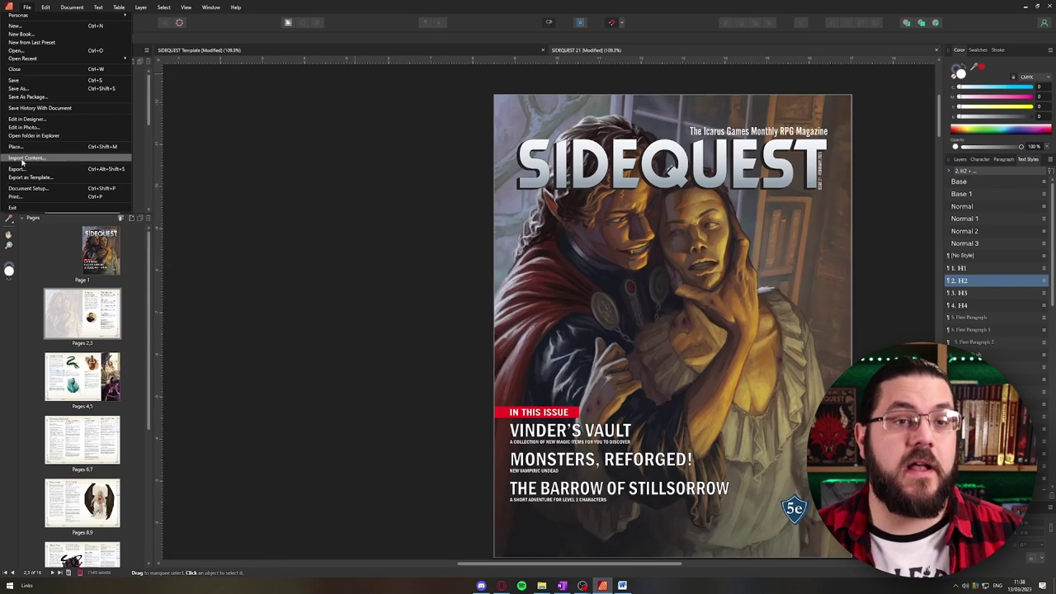
pyautogui.click(18, 168)
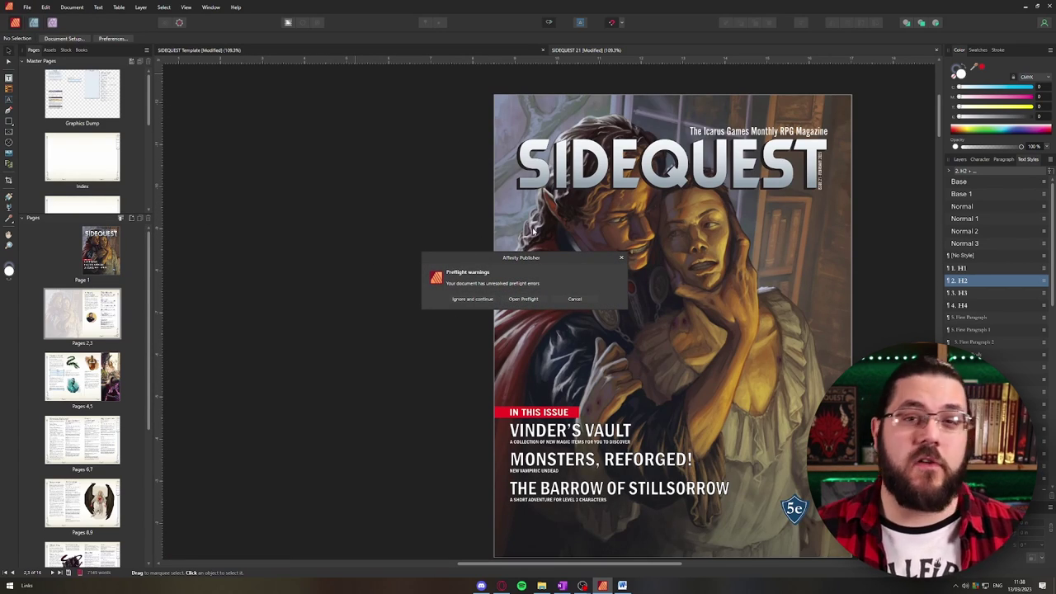
pyautogui.click(523, 299)
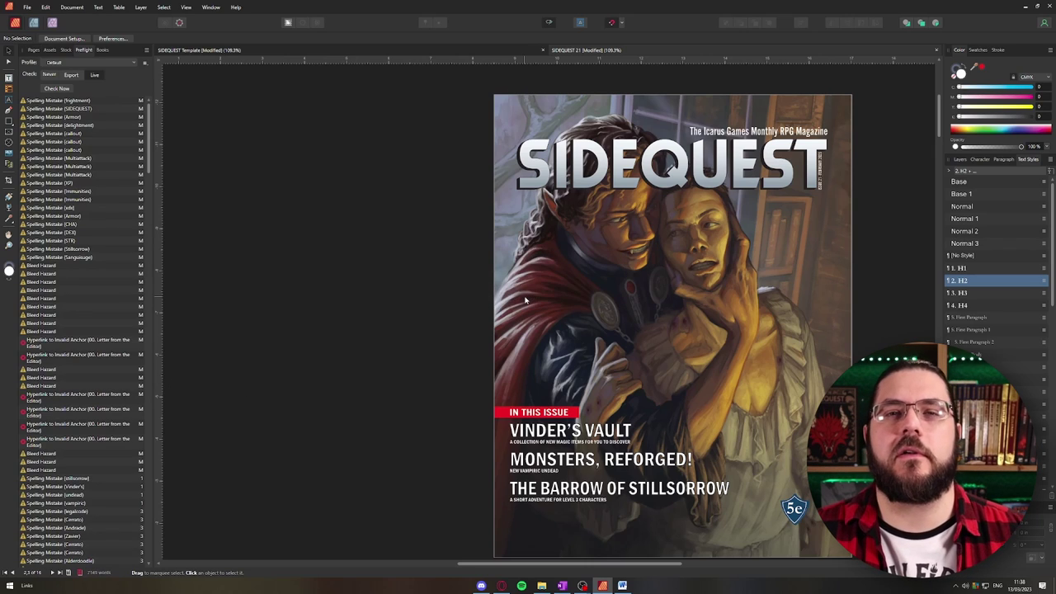
pyautogui.scroll(2, 564, 281)
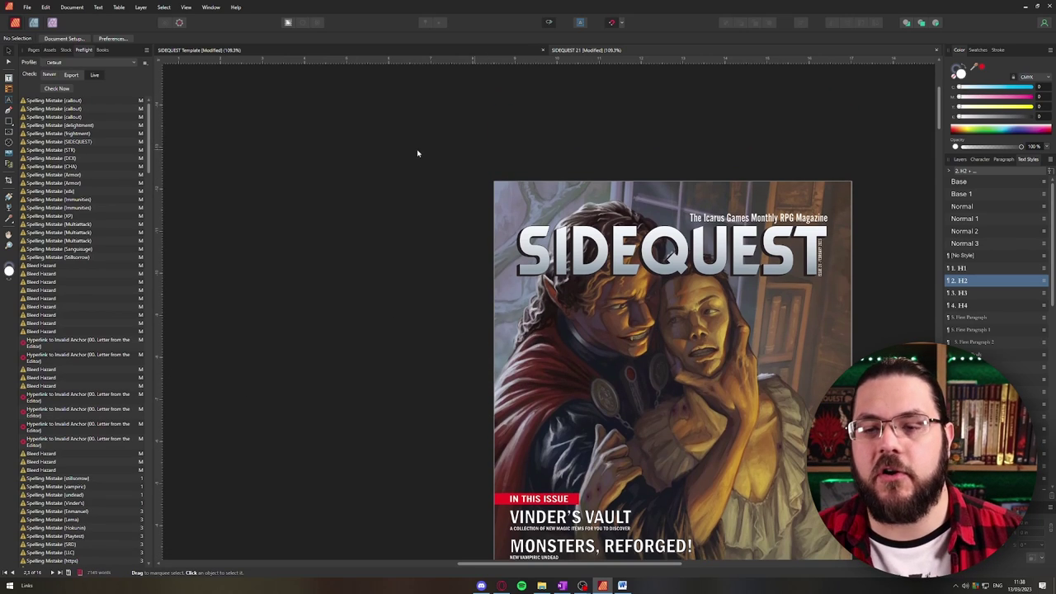
pyautogui.scroll(-5, 149, 299)
pyautogui.scroll(-10, 149, 298)
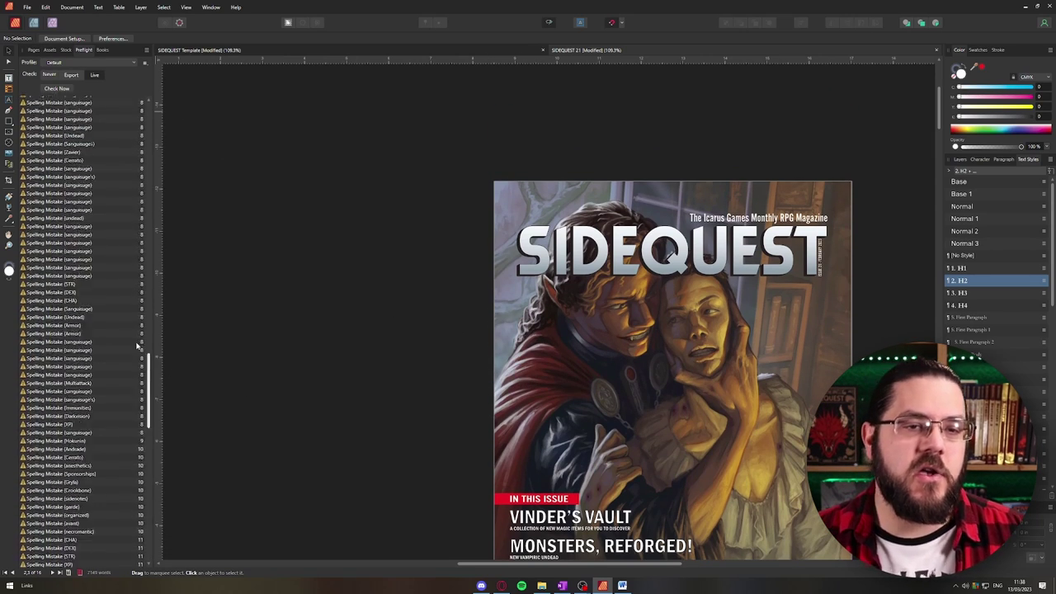
pyautogui.scroll(-10, 138, 382)
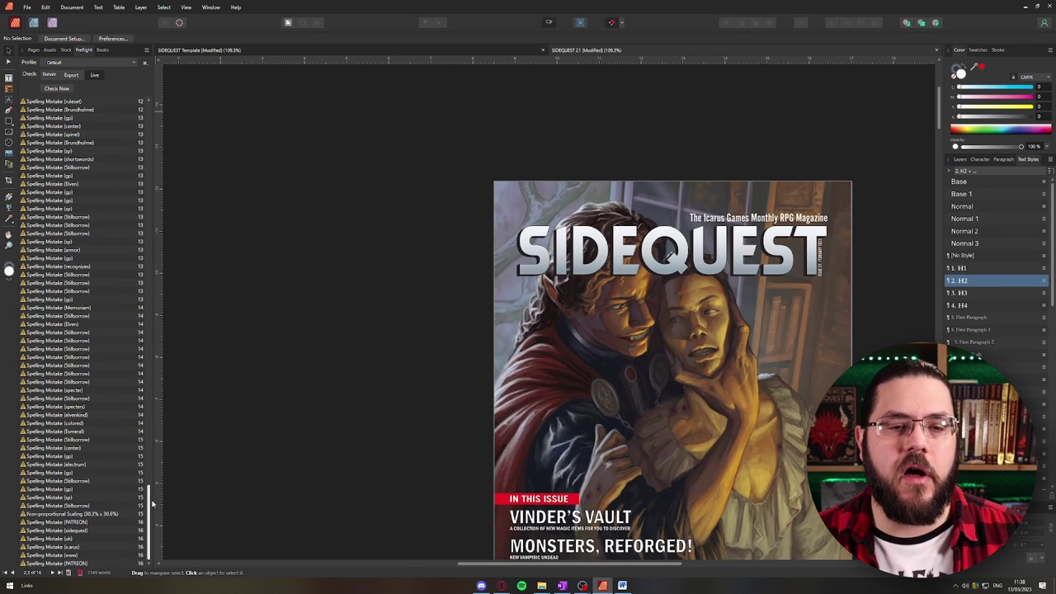
pyautogui.moveTo(152, 538); pyautogui.dragTo(151, 91)
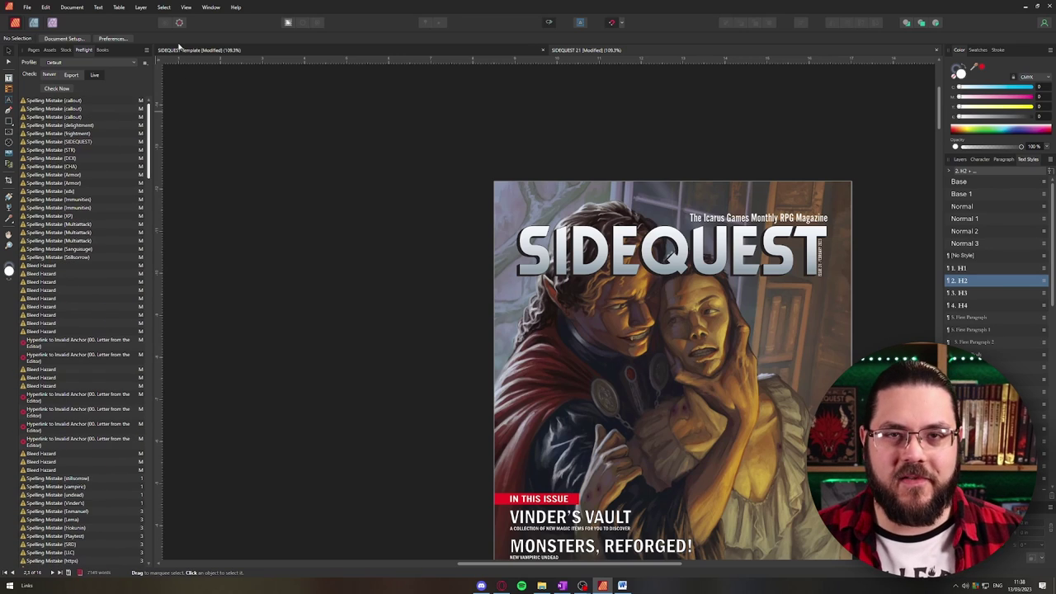
pyautogui.scroll(-2, 105, 227)
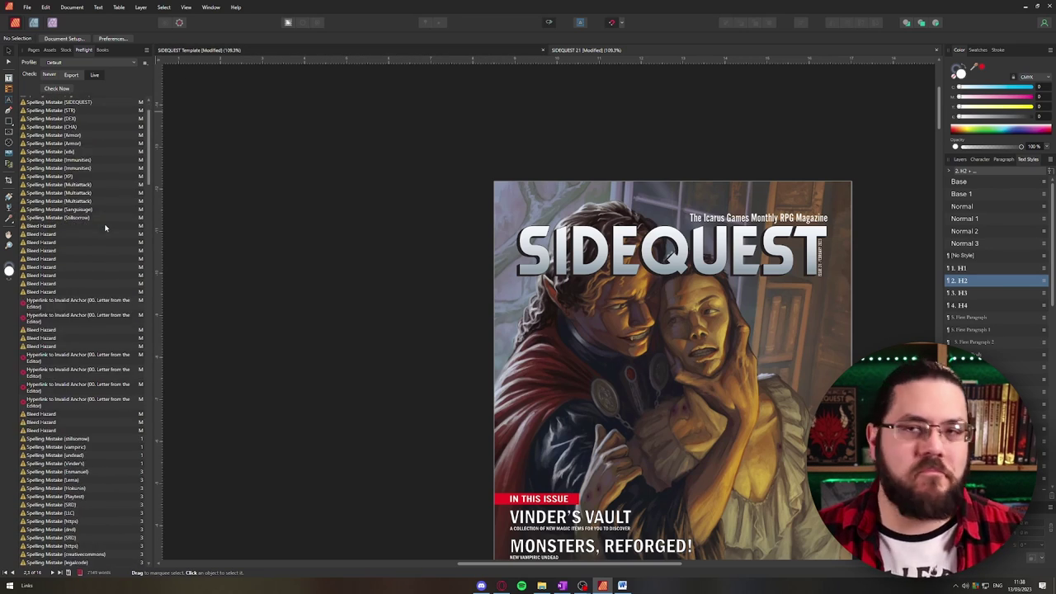
# - Jump to the invalid-anchor hyperlink and the bleed-hazard artwork flagged in Preflight
pyautogui.click(31, 306)
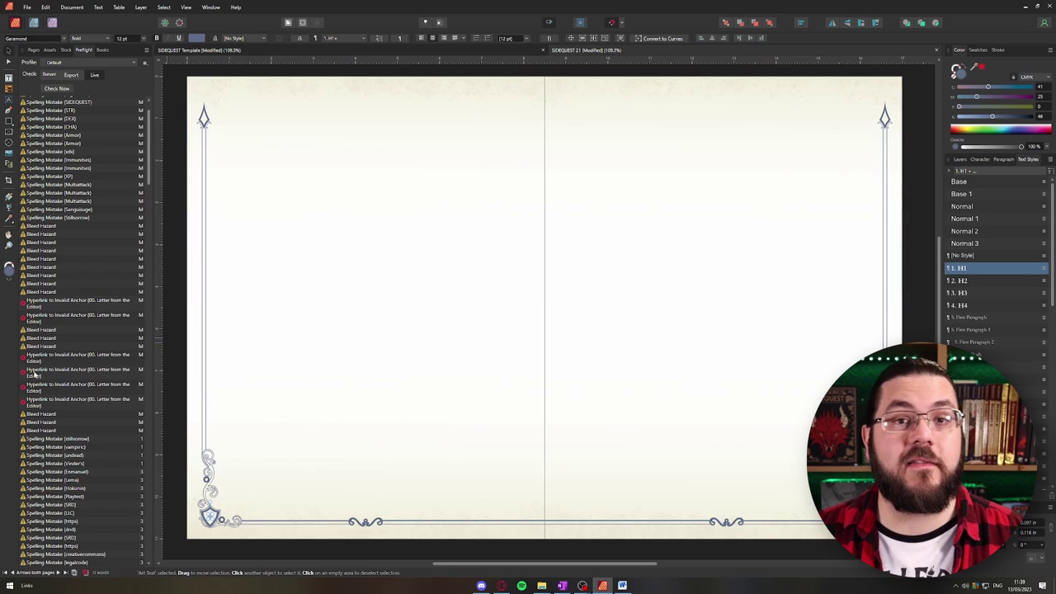
pyautogui.moveTo(149, 122)
pyautogui.mouseDown()
pyautogui.moveTo(159, 462)
pyautogui.moveTo(166, 232)
pyautogui.mouseUp()
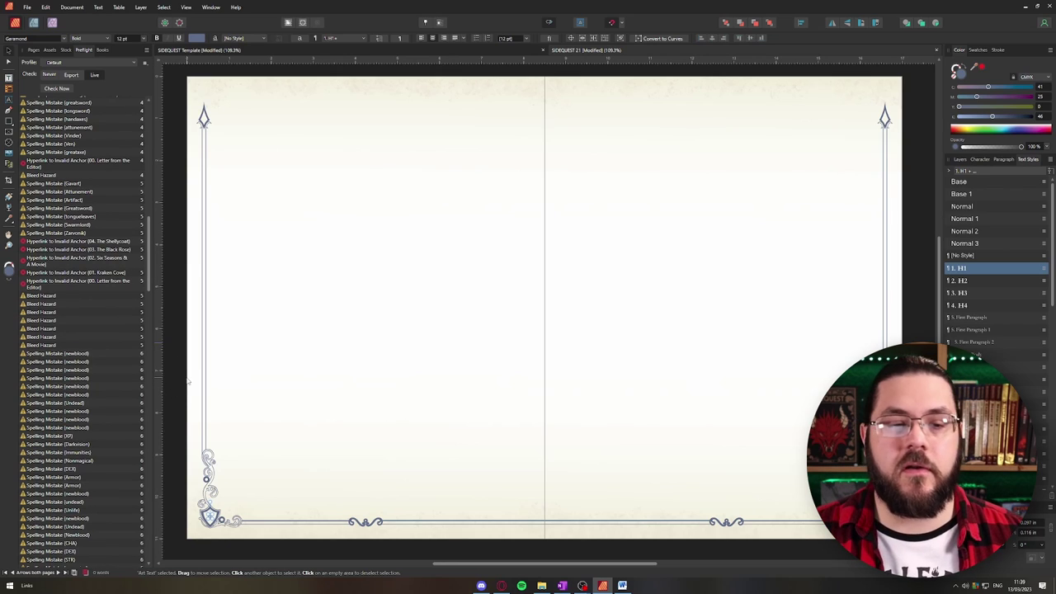
pyautogui.click(51, 307)
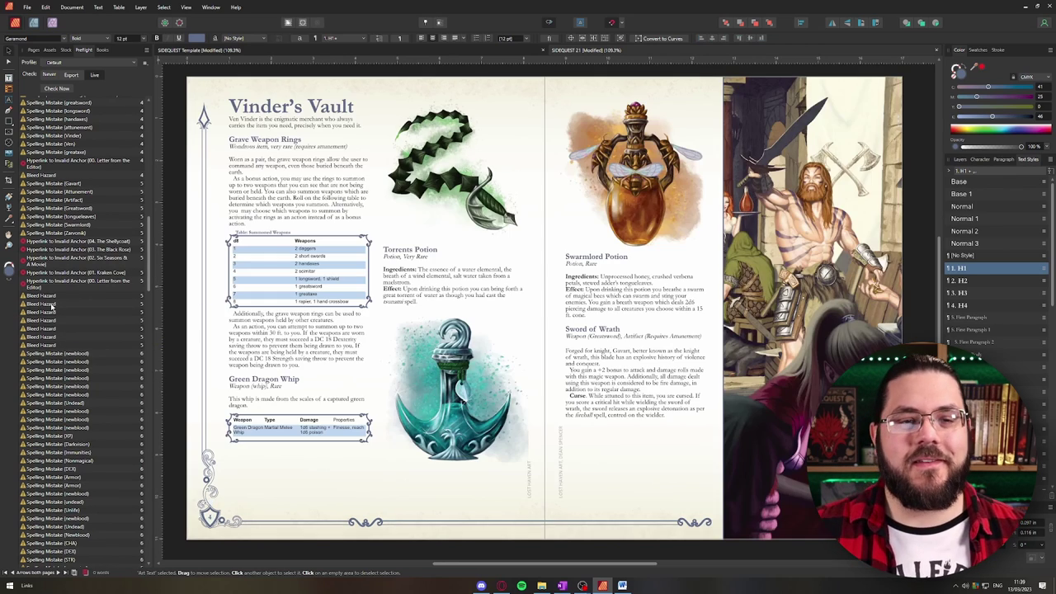
pyautogui.hscroll(1, 801, 138)
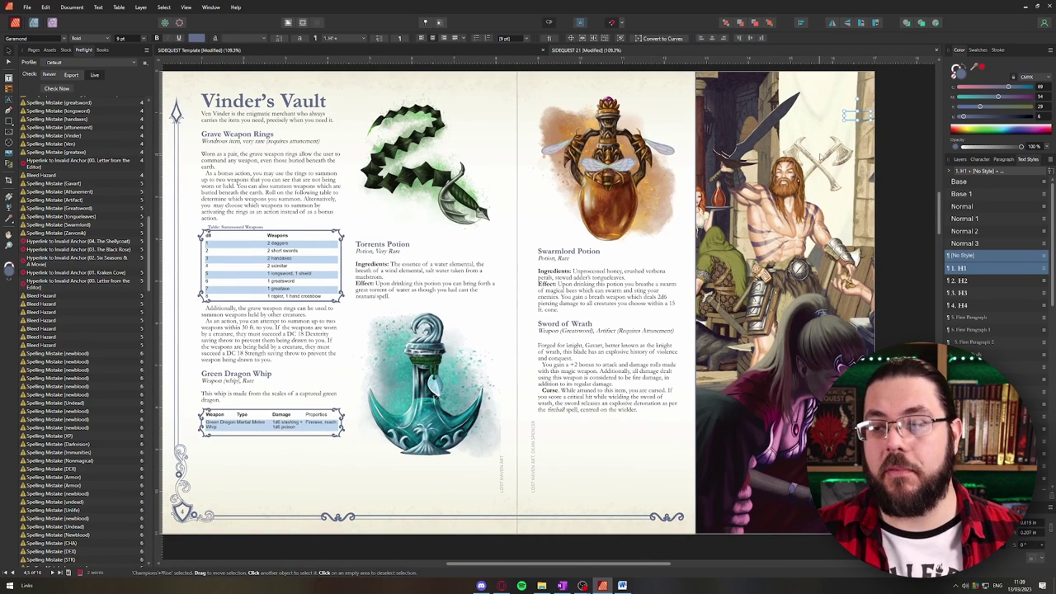
pyautogui.scroll(-5, 820, 155)
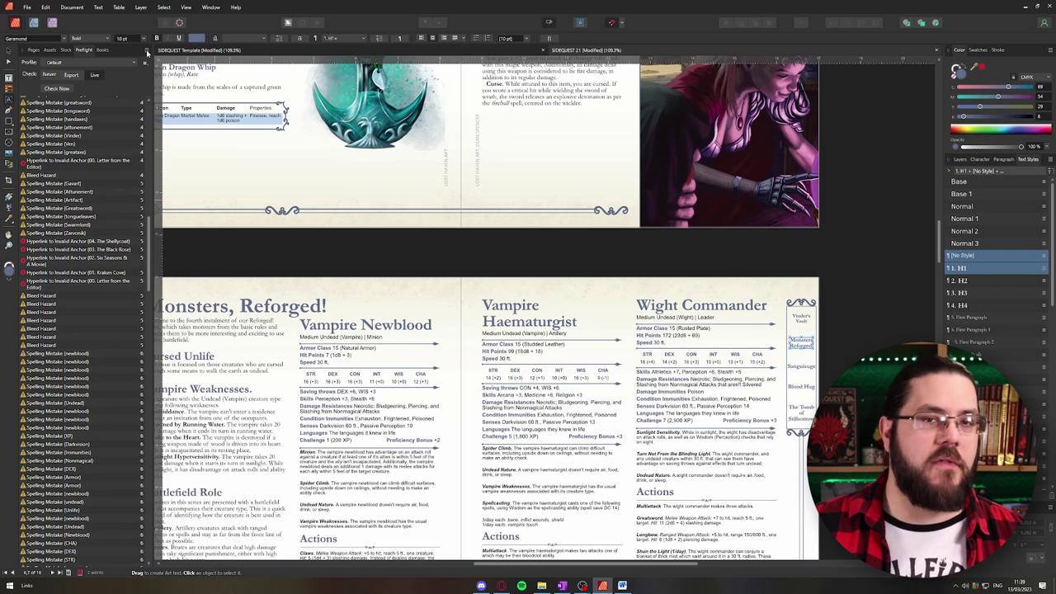
# - Export past the preflight warnings as PDF with the PDF (for print) preset and All Spreads
pyautogui.click(31, 50)
pyautogui.hotkey('ctrl', 'shift', 'alt', 's')
pyautogui.click(467, 300)
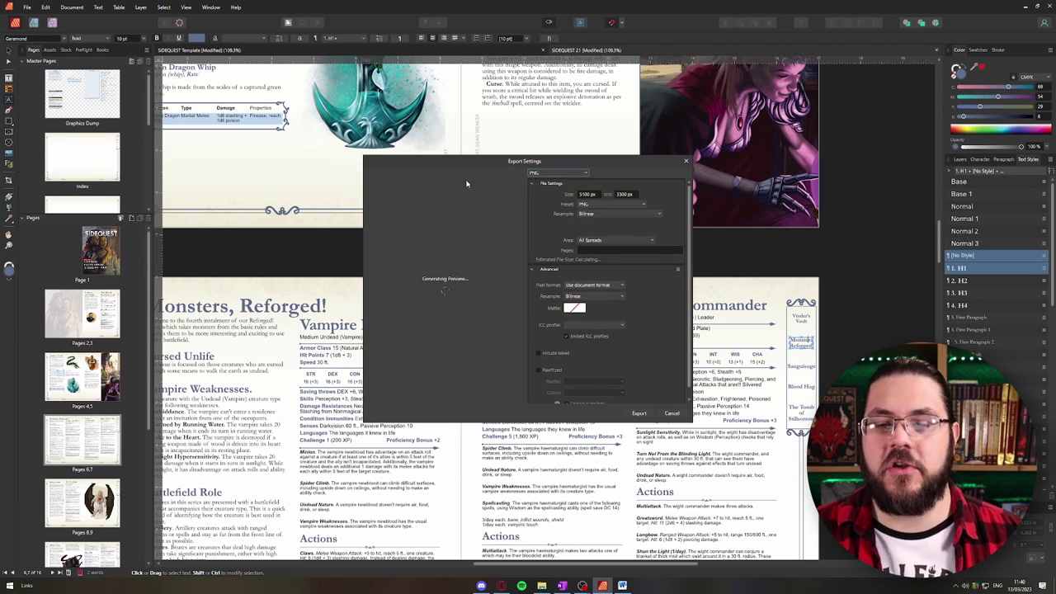
pyautogui.click(574, 173)
pyautogui.click(537, 230)
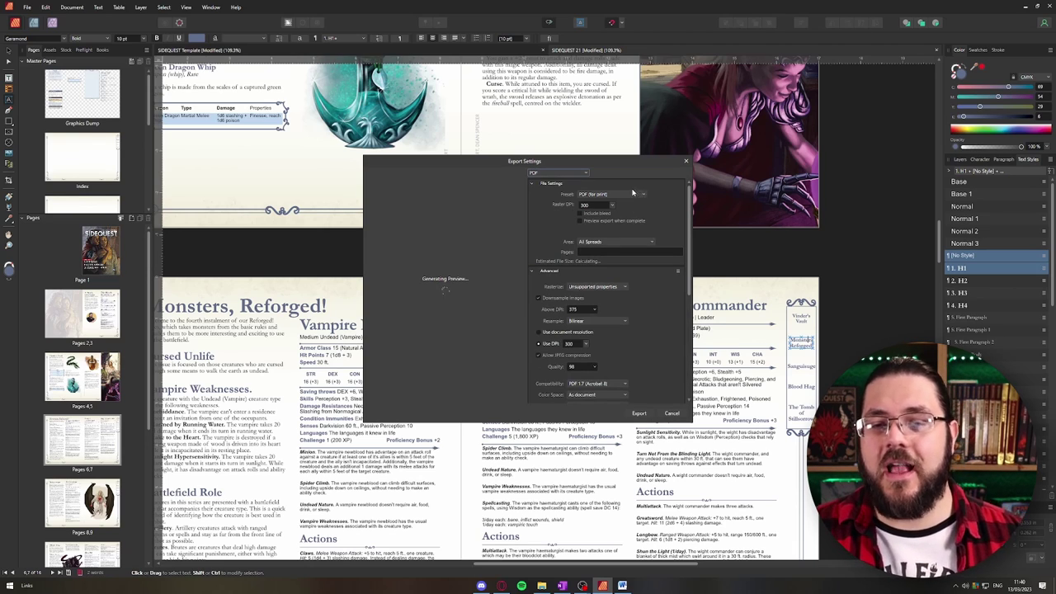
pyautogui.click(632, 194)
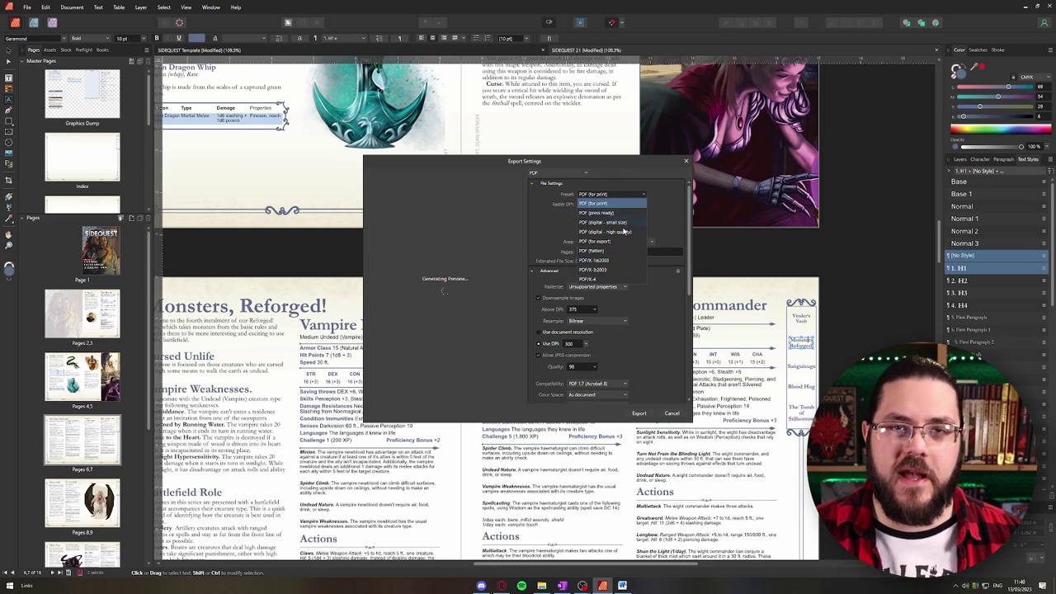
pyautogui.click(646, 179)
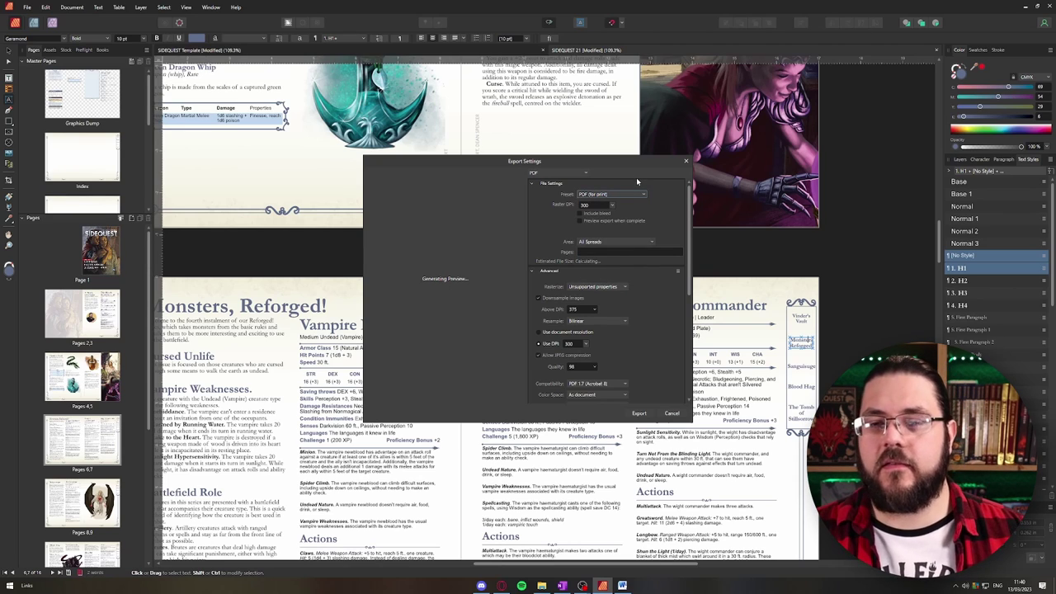
pyautogui.click(614, 241)
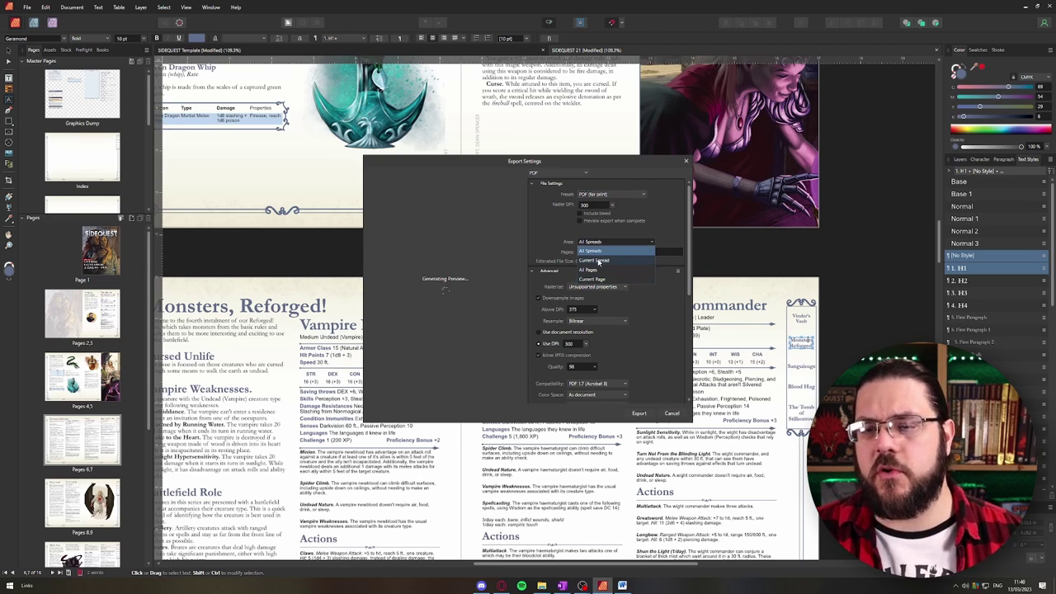
pyautogui.click(611, 250)
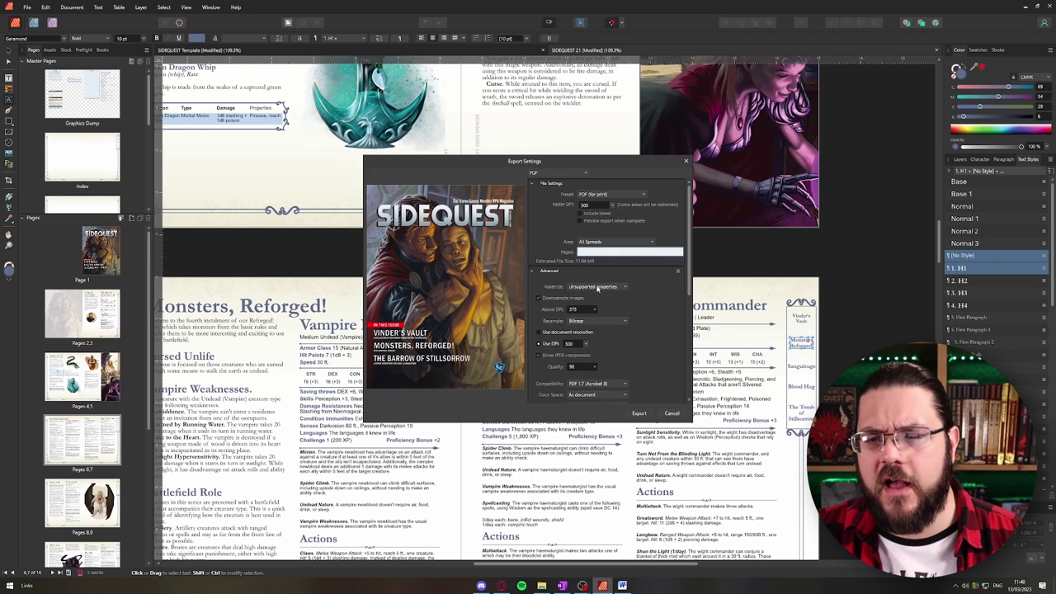
# - Review the advanced PDF options: 300 DPI, PDF 1.7, all fonts embedded
pyautogui.scroll(-2, 600, 289)
pyautogui.scroll(-1, 603, 276)
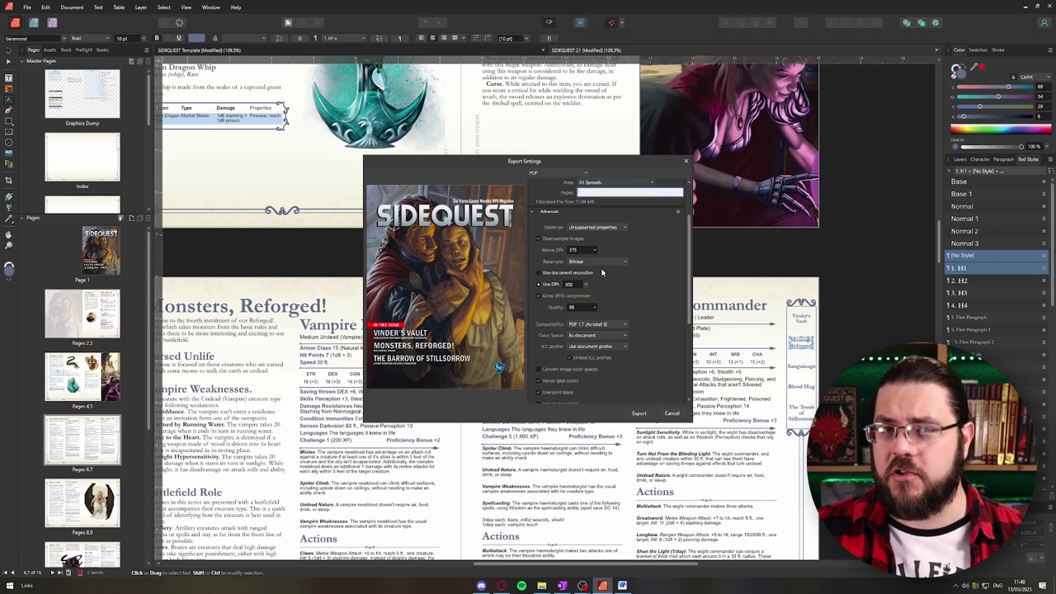
pyautogui.scroll(-2, 605, 262)
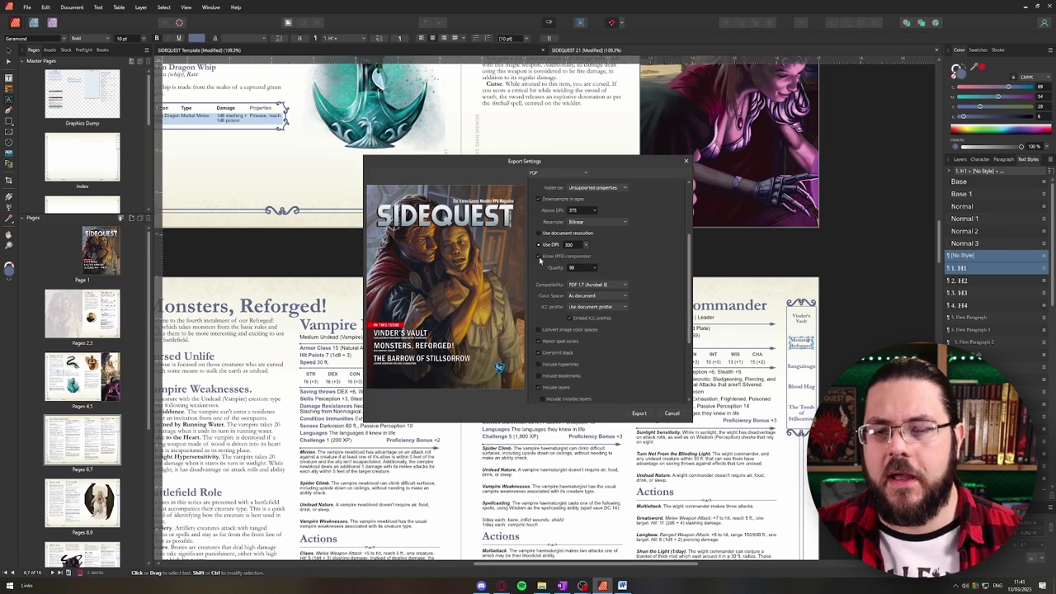
pyautogui.scroll(-1, 609, 262)
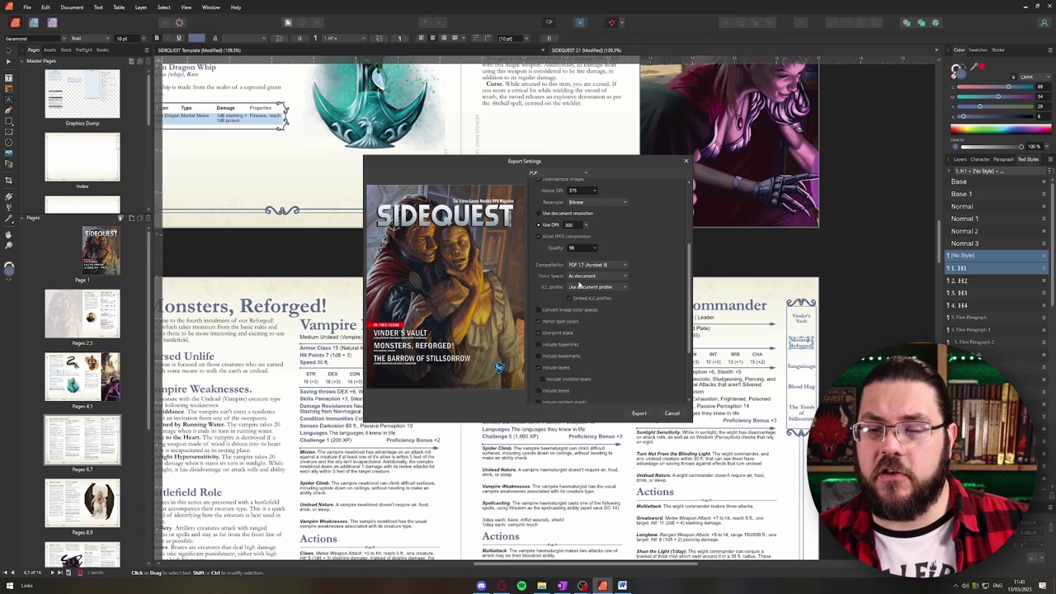
pyautogui.scroll(-1, 616, 359)
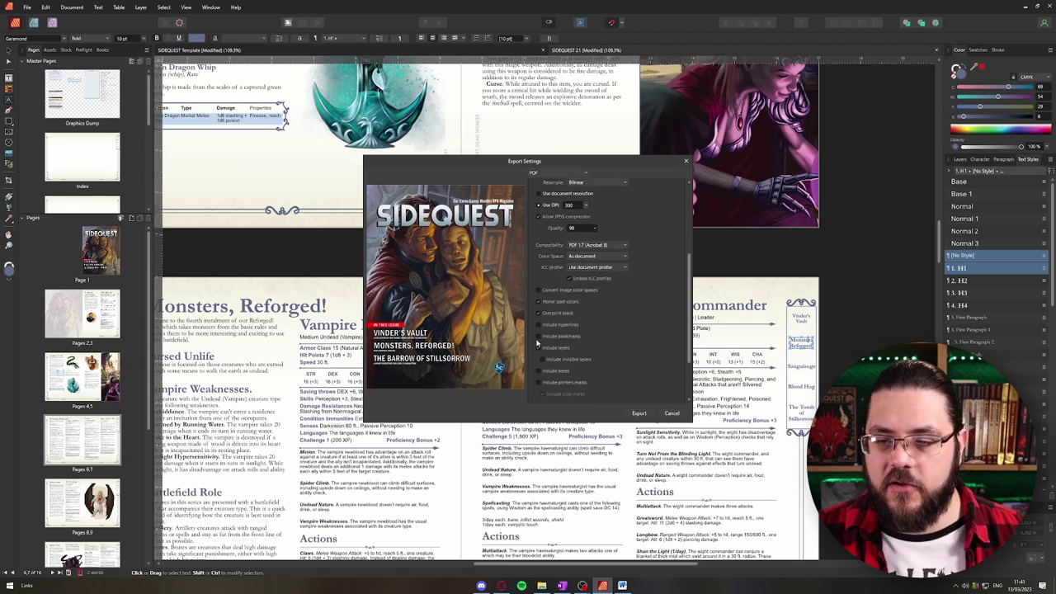
pyautogui.scroll(-2, 575, 330)
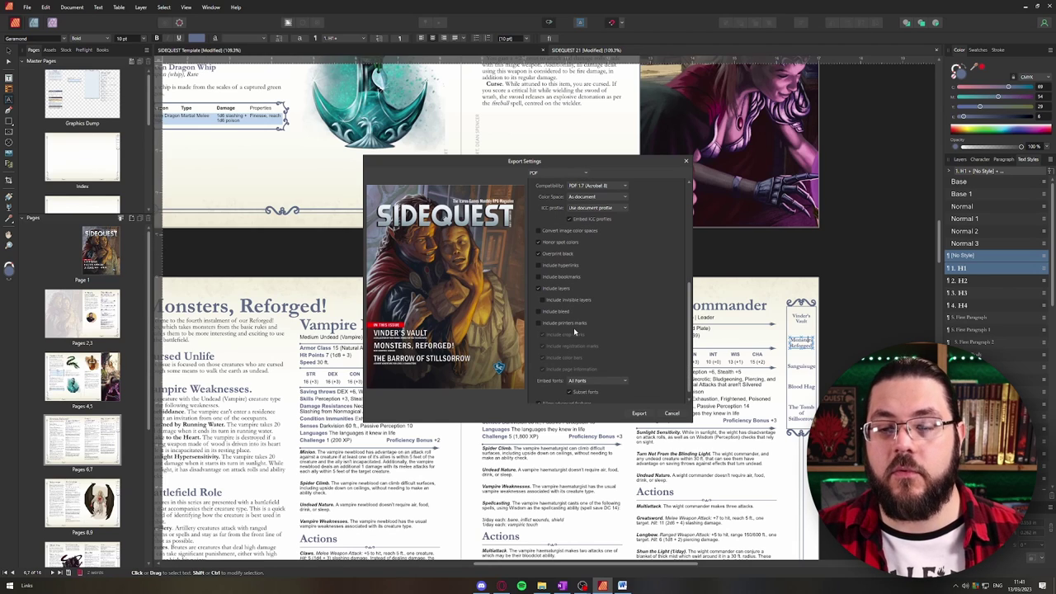
pyautogui.scroll(-1, 573, 327)
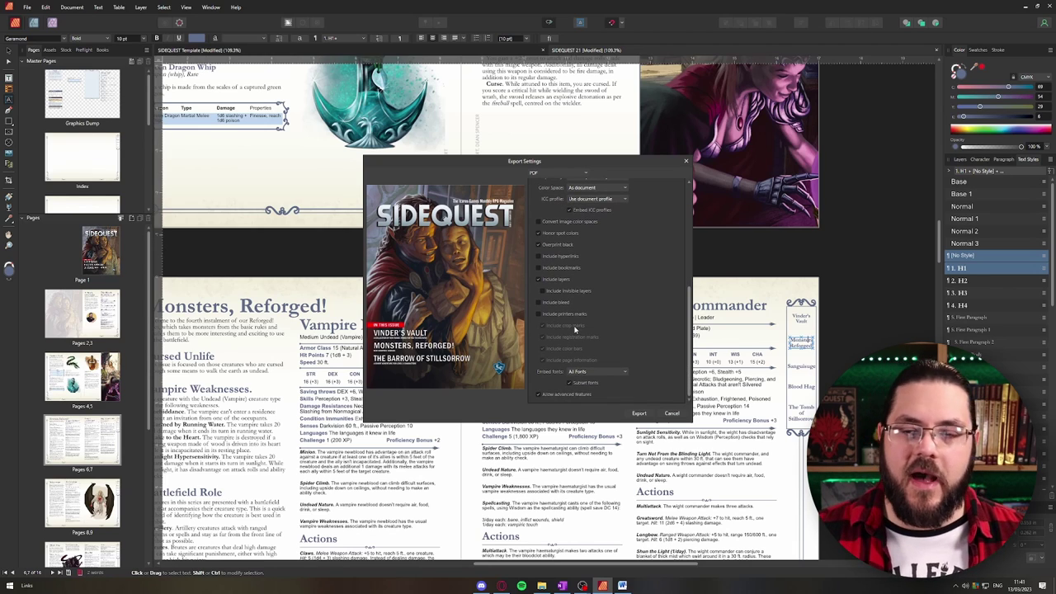